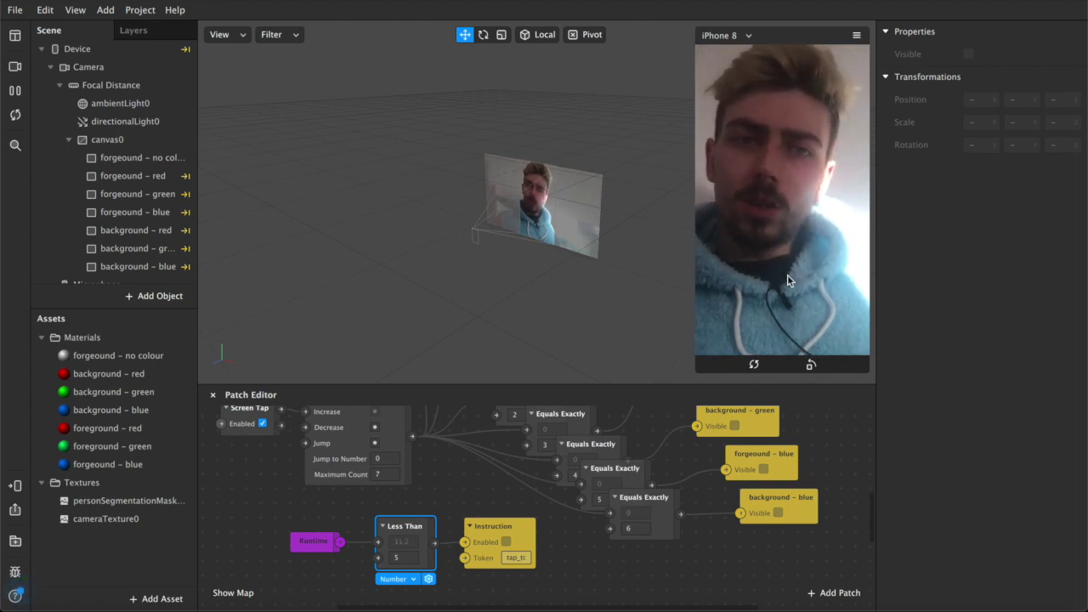
# - Demo the finished filter by tapping the preview to cycle red and green tints
pyautogui.click(767, 250)
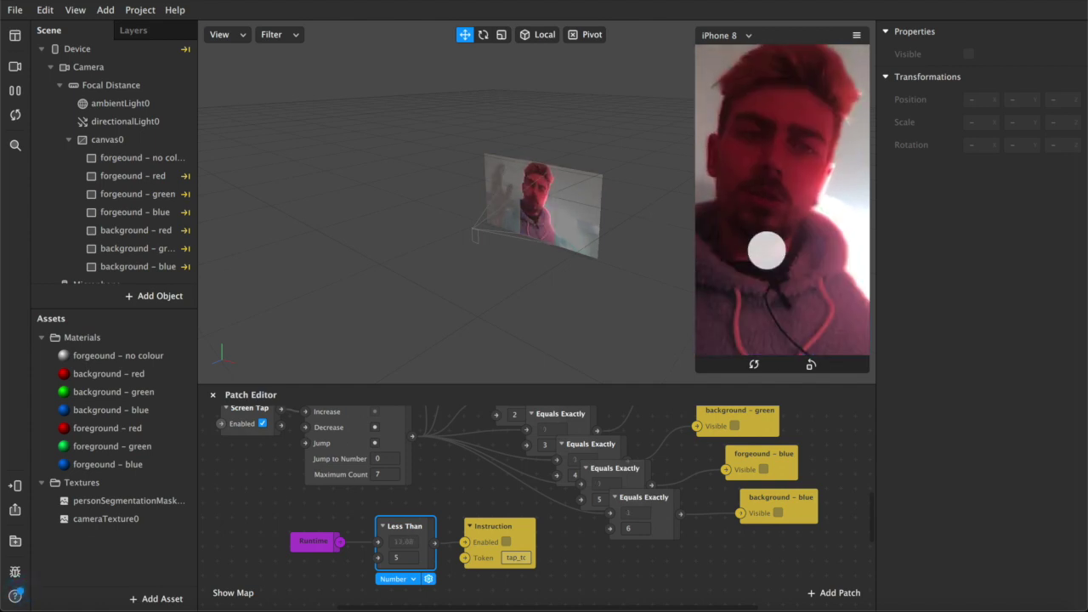
pyautogui.click(766, 251)
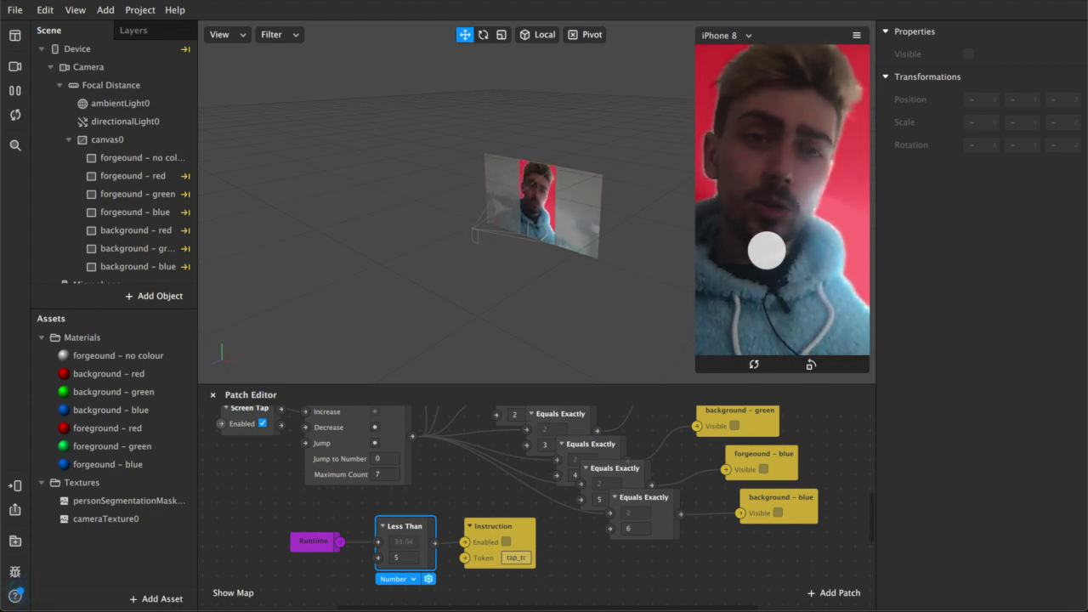
pyautogui.click(767, 250)
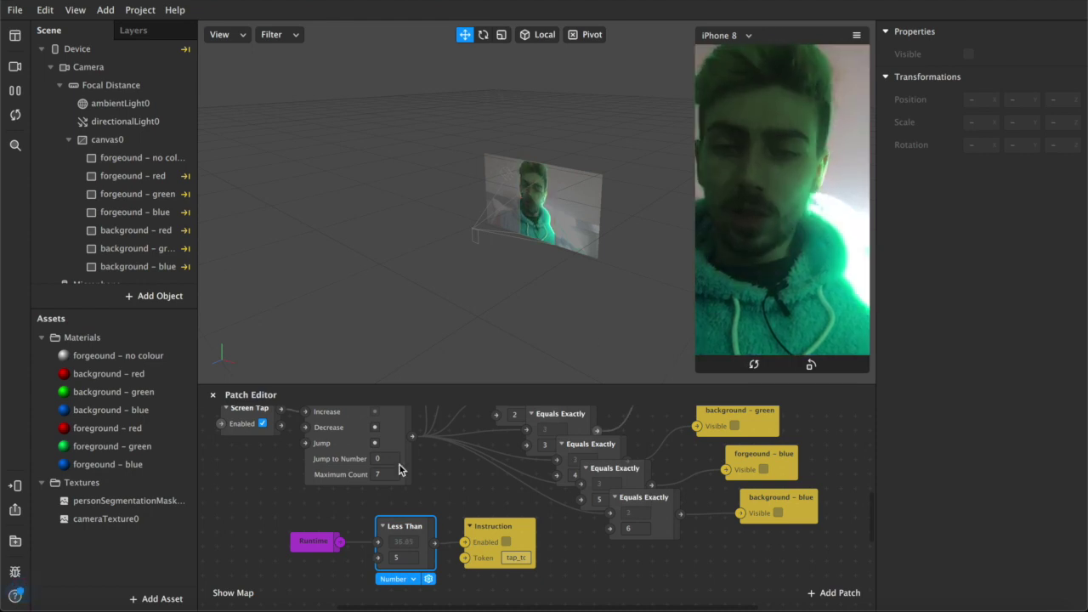
pyautogui.click(556, 564)
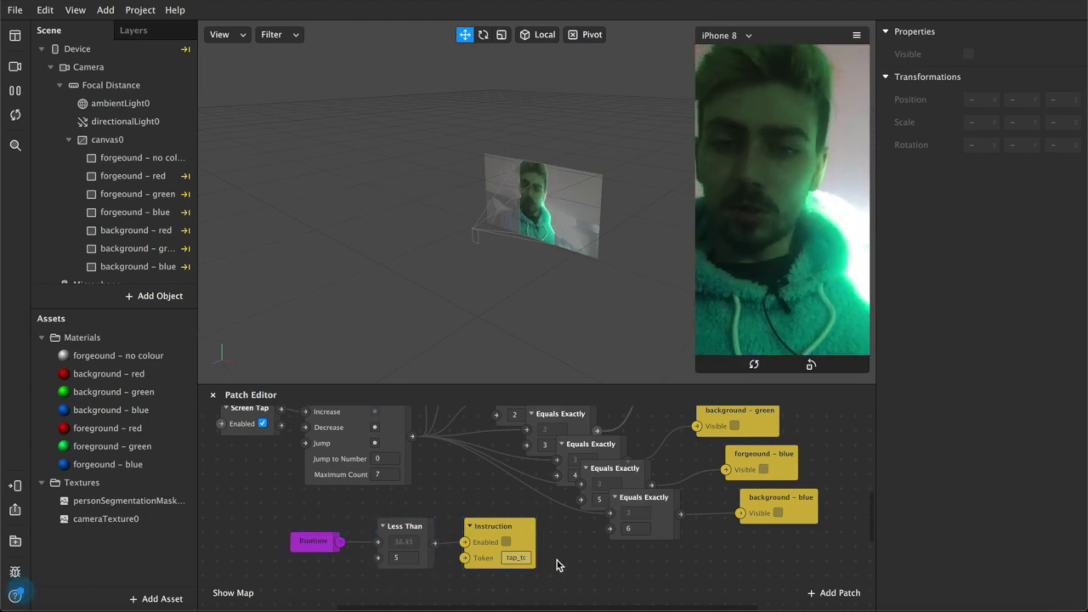
pyautogui.click(14, 119)
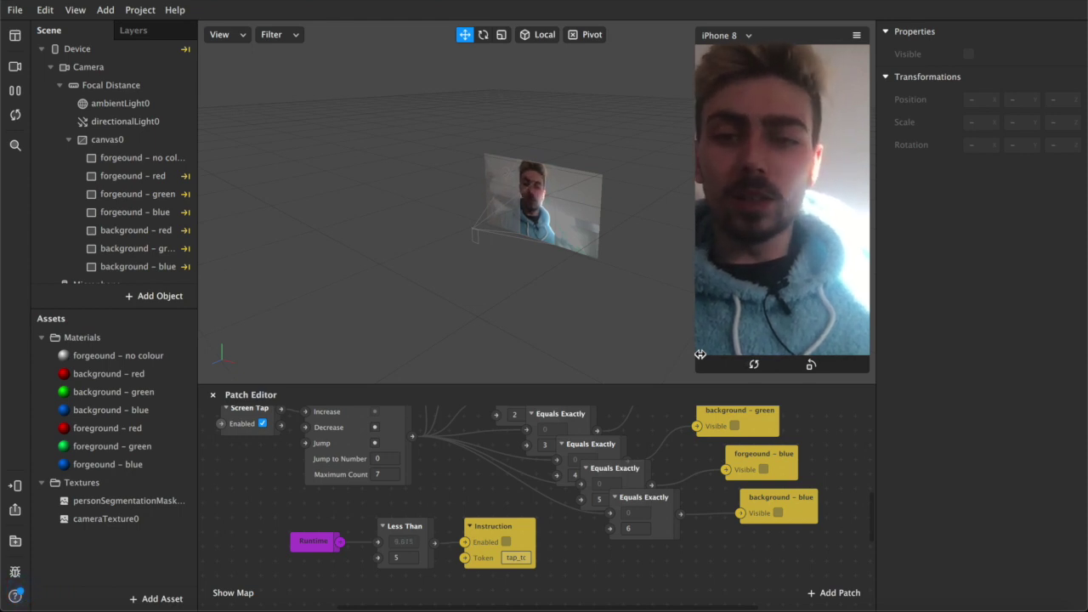
pyautogui.scroll(1, 315, 432)
pyautogui.click(255, 421)
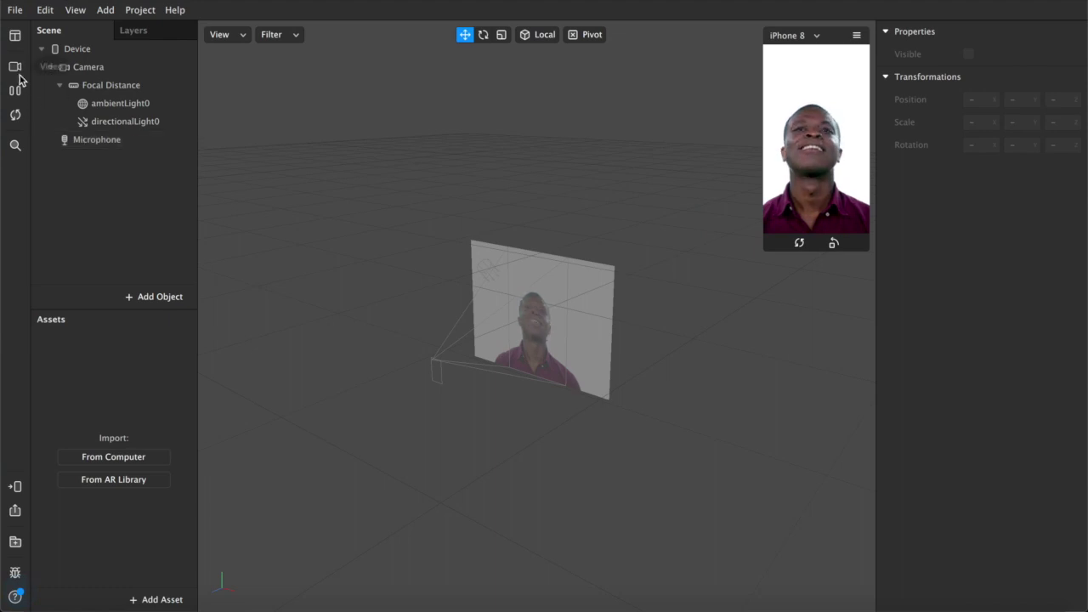
# - Switch the preview to the FaceTime HD Camera feed and enlarge the simulator
pyautogui.click(15, 68)
pyautogui.click(65, 90)
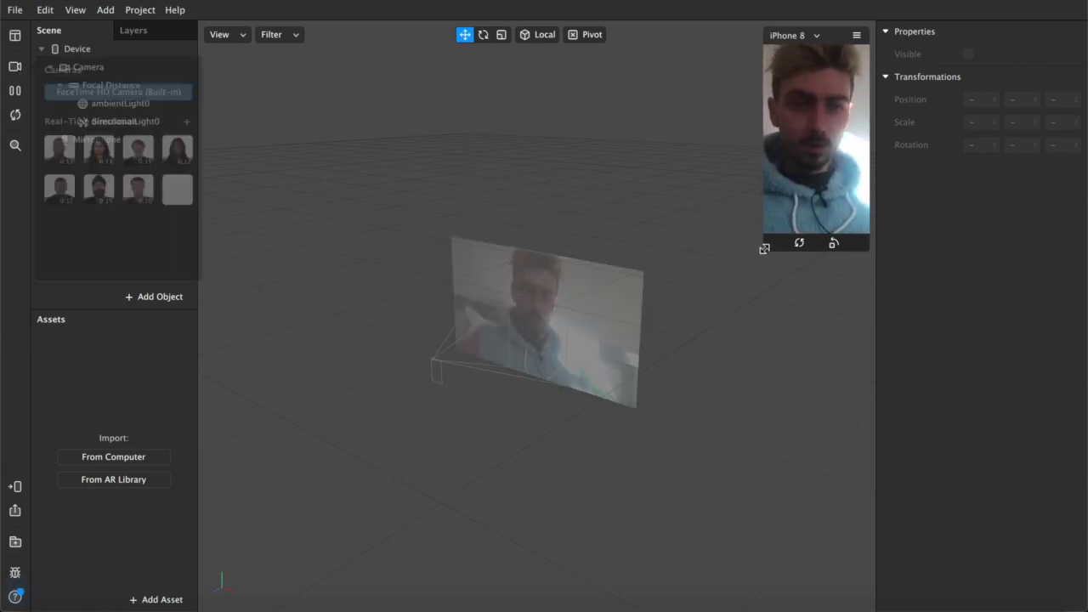
pyautogui.moveTo(763, 249); pyautogui.dragTo(666, 364)
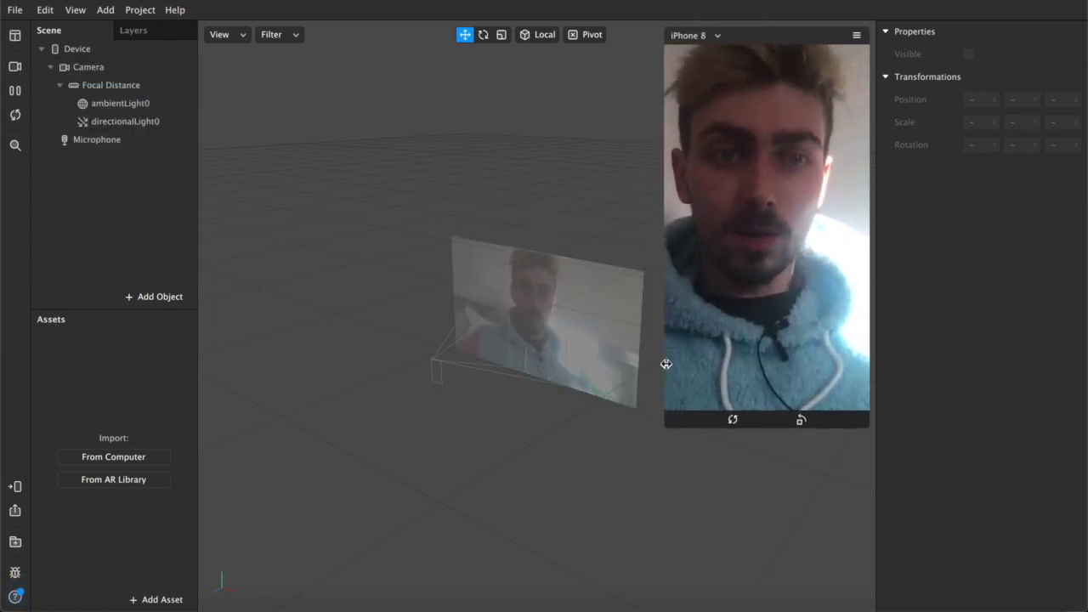
# - Add a Rectangle object, creating canvas0 with rectangle0
pyautogui.click(155, 297)
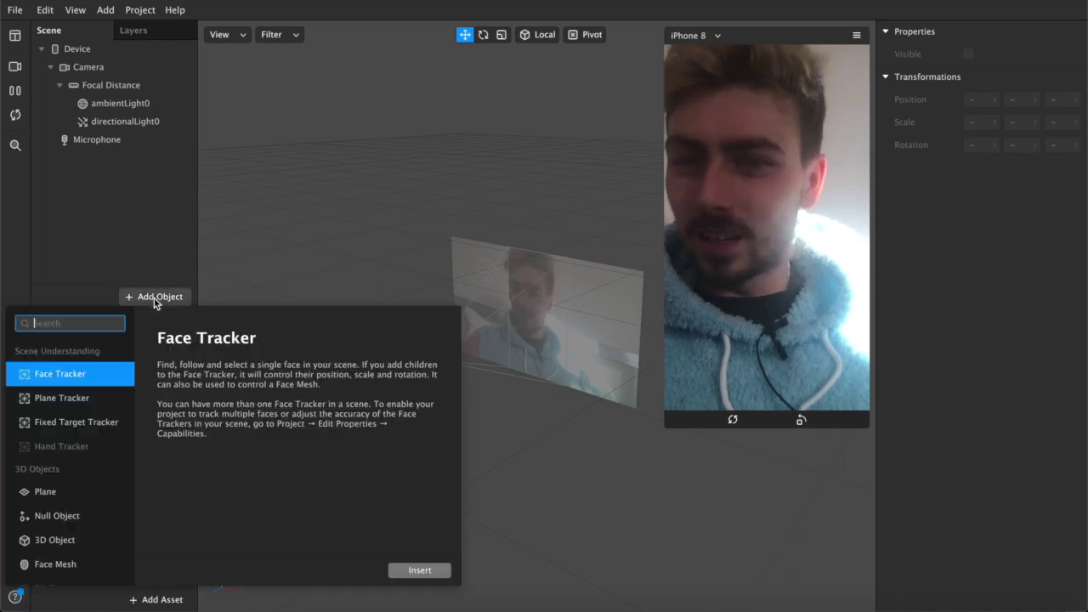
pyautogui.scroll(-3, 85, 461)
pyautogui.click(63, 485)
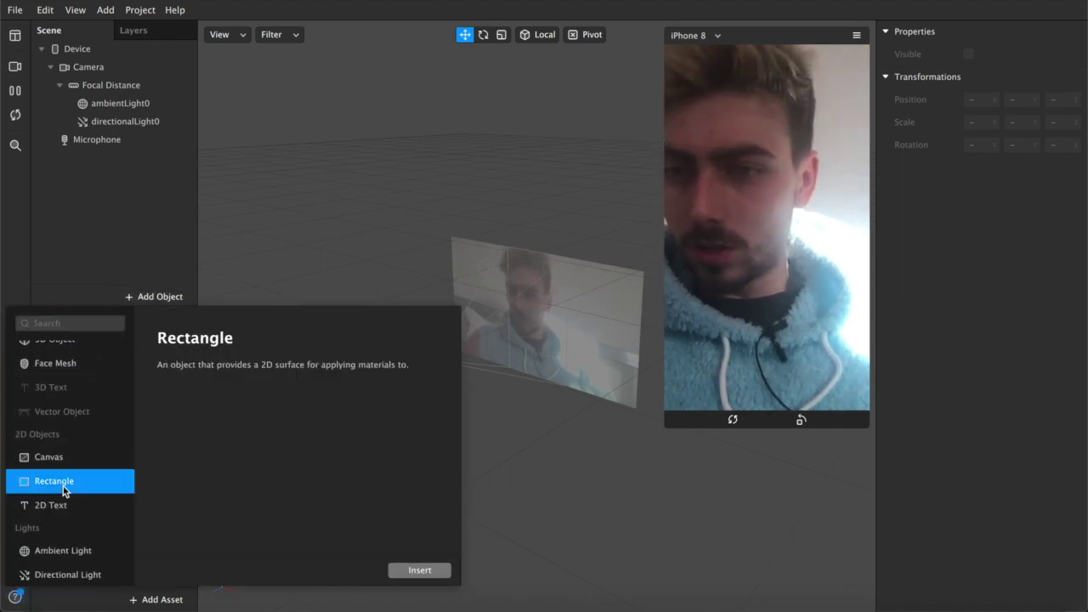
pyautogui.doubleClick(63, 483)
# - Duplicate rectangle0 with Ctrl+D to make seven rectangles
pyautogui.click(105, 140)
pyautogui.click(108, 157)
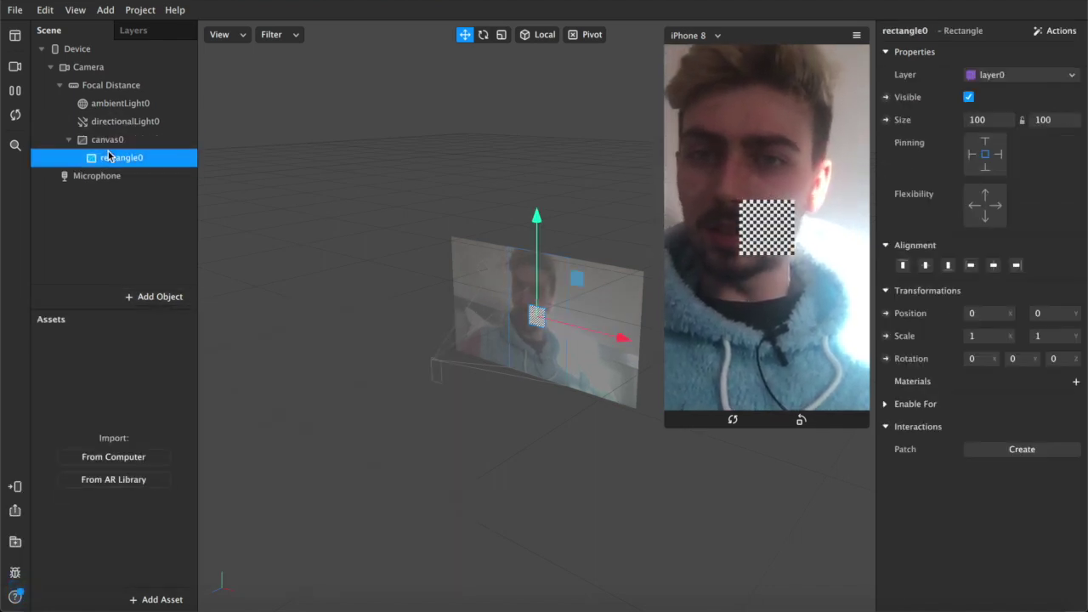
pyautogui.hotkey('ctrl', 'd')
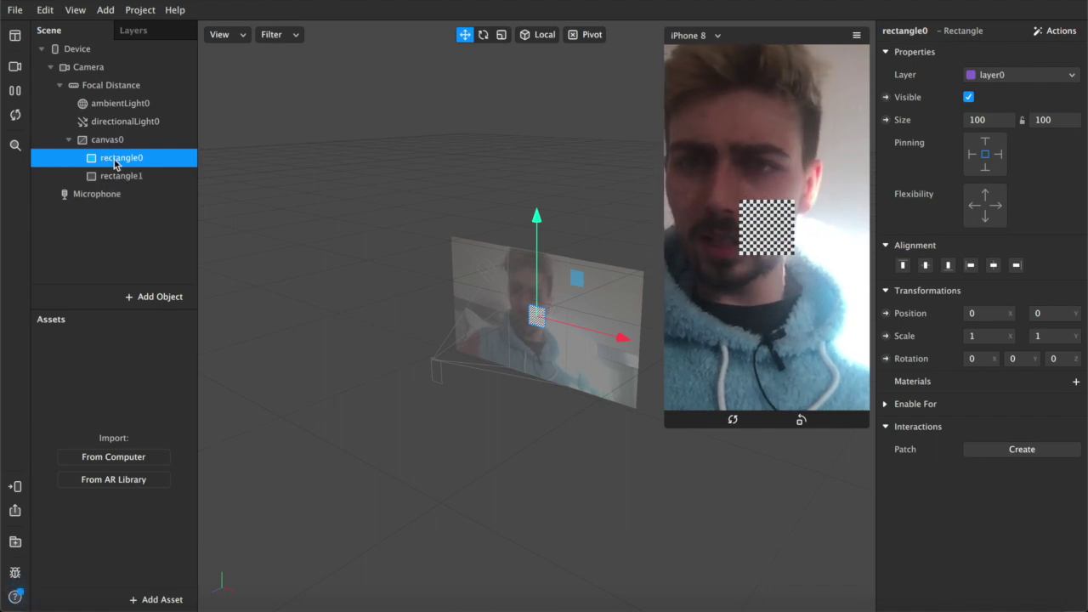
pyautogui.hotkey('ctrl', 'd')
pyautogui.hotkey('ctrl', 'd')
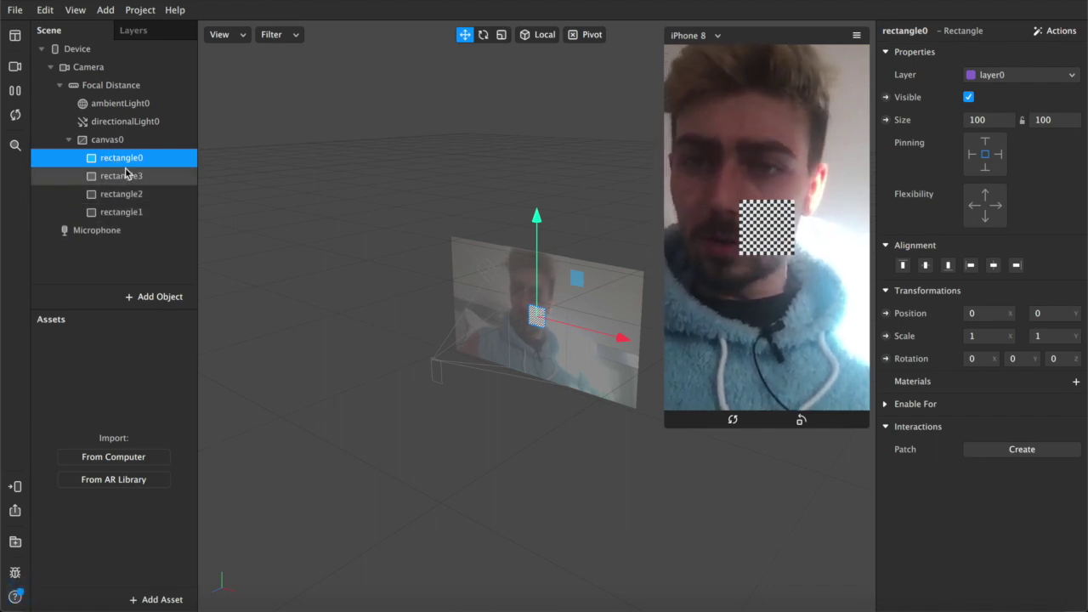
pyautogui.hotkey('ctrl', 'd')
pyautogui.hotkey('ctrl', 'd')
pyautogui.hotkey('ctrl', 'd')
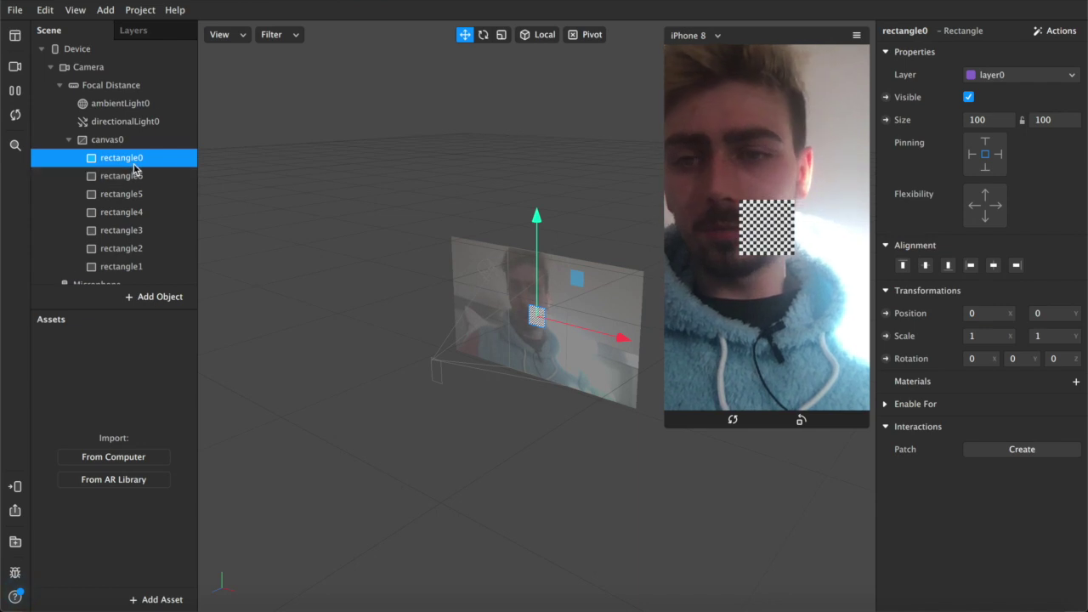
pyautogui.scroll(-1, 133, 168)
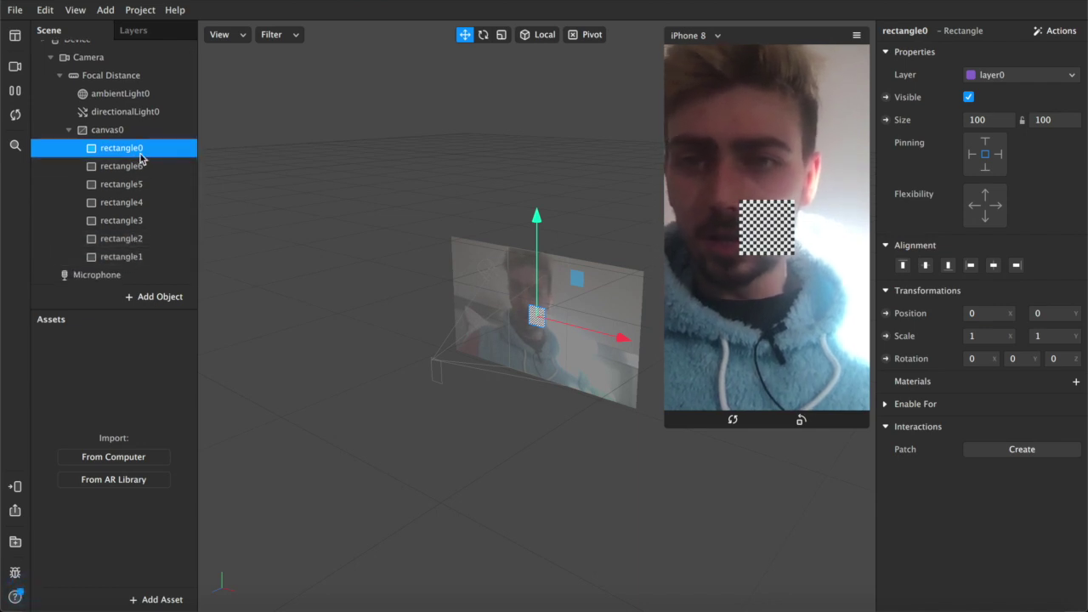
pyautogui.doubleClick(140, 153)
# - Rename rectangles to foreground - none, fg - red, fg - green and fg - blue
pyautogui.write('foreground - ')
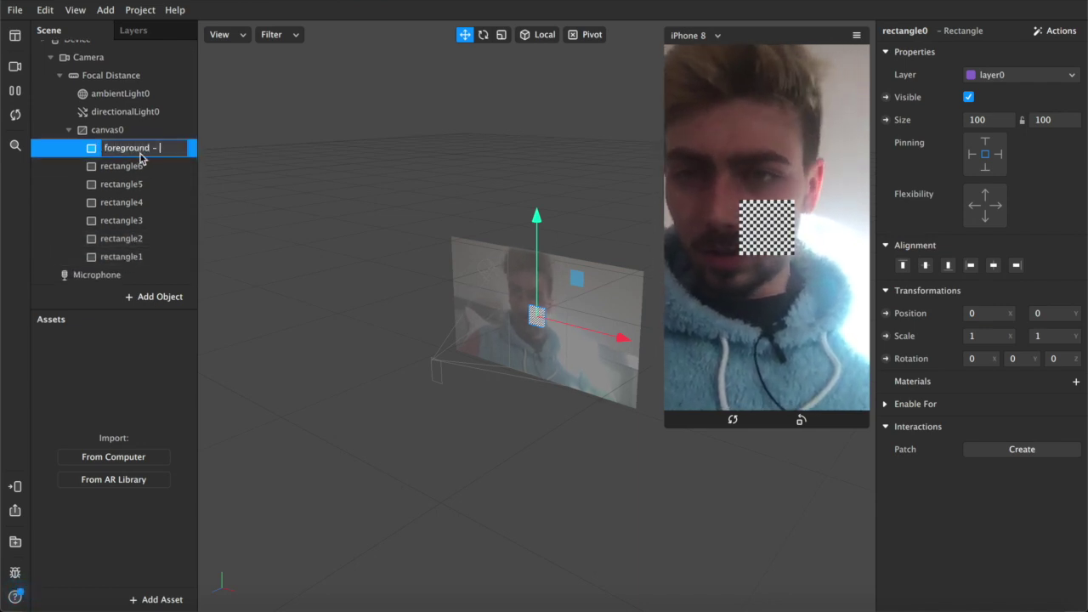
pyautogui.write('none')
pyautogui.press('Return')
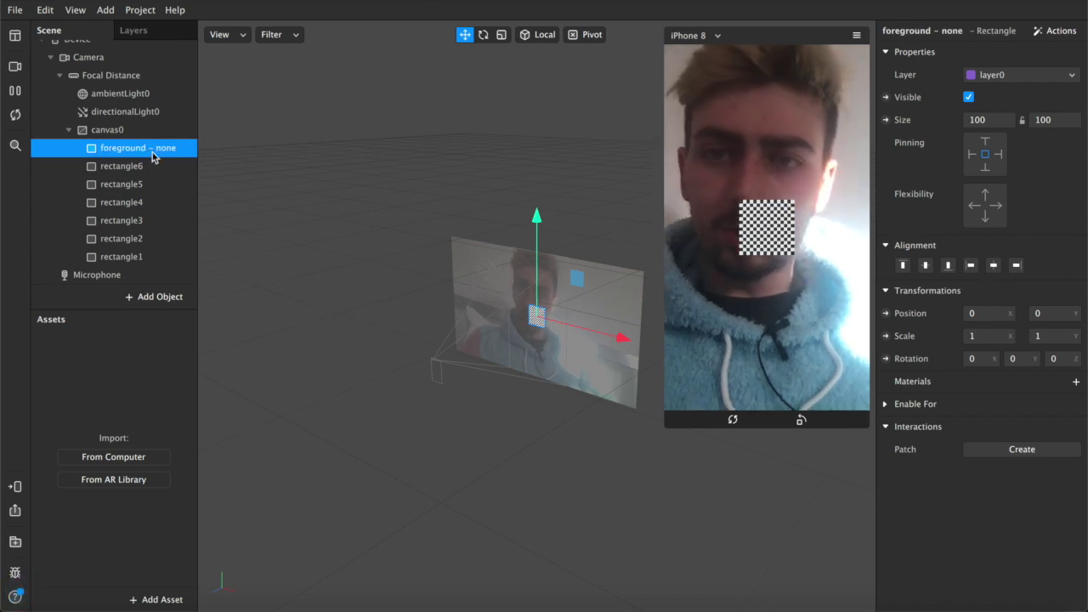
pyautogui.doubleClick(130, 170)
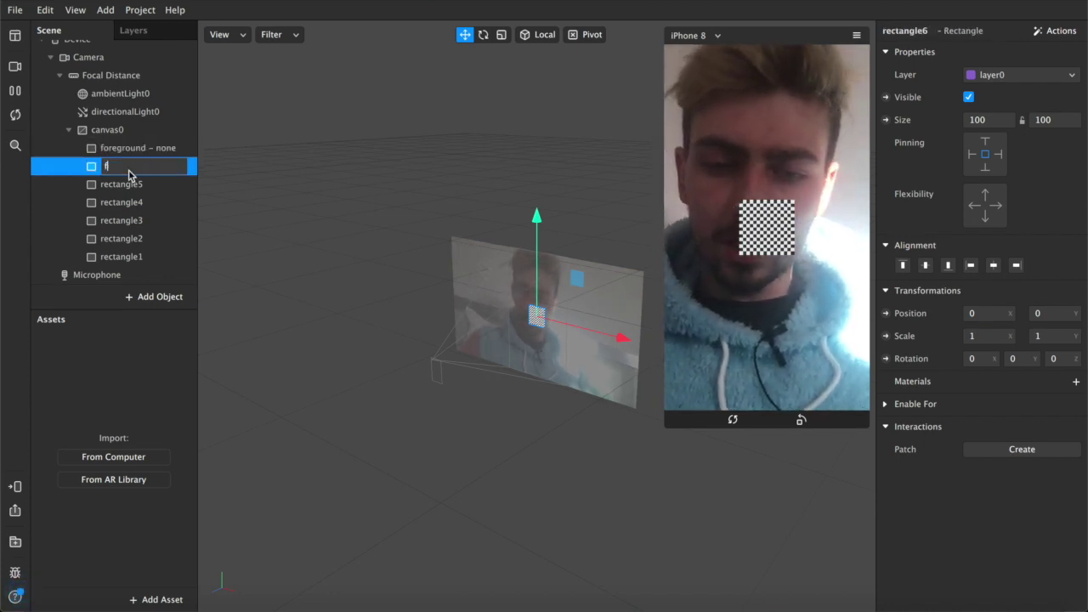
pyautogui.write('fg - red')
pyautogui.press('Return')
pyautogui.doubleClick(123, 184)
pyautogui.write('fg')
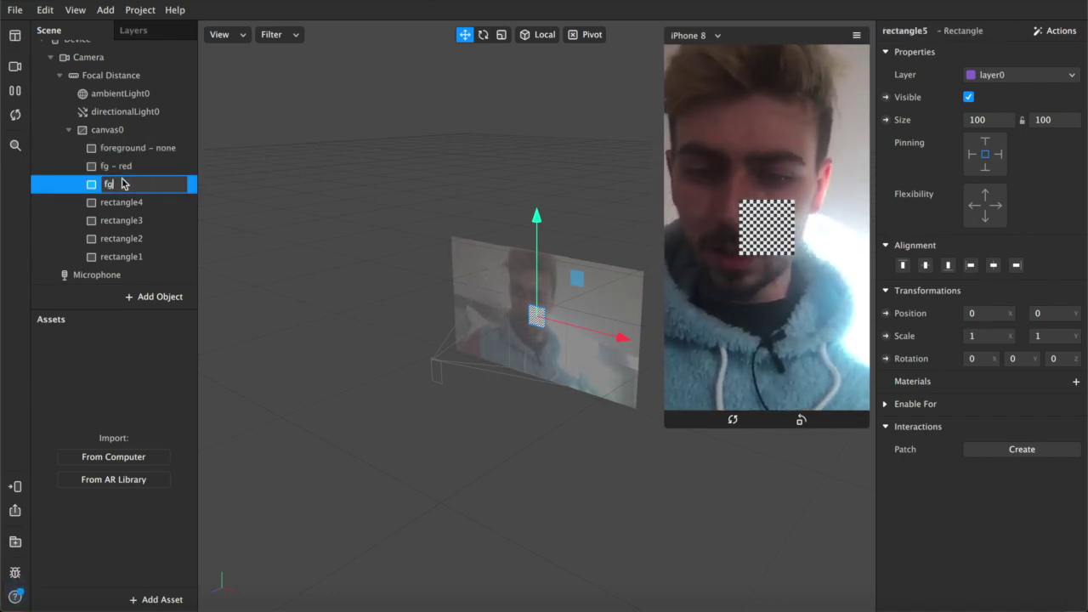
pyautogui.write(' - green')
pyautogui.press('Return')
pyautogui.doubleClick(116, 204)
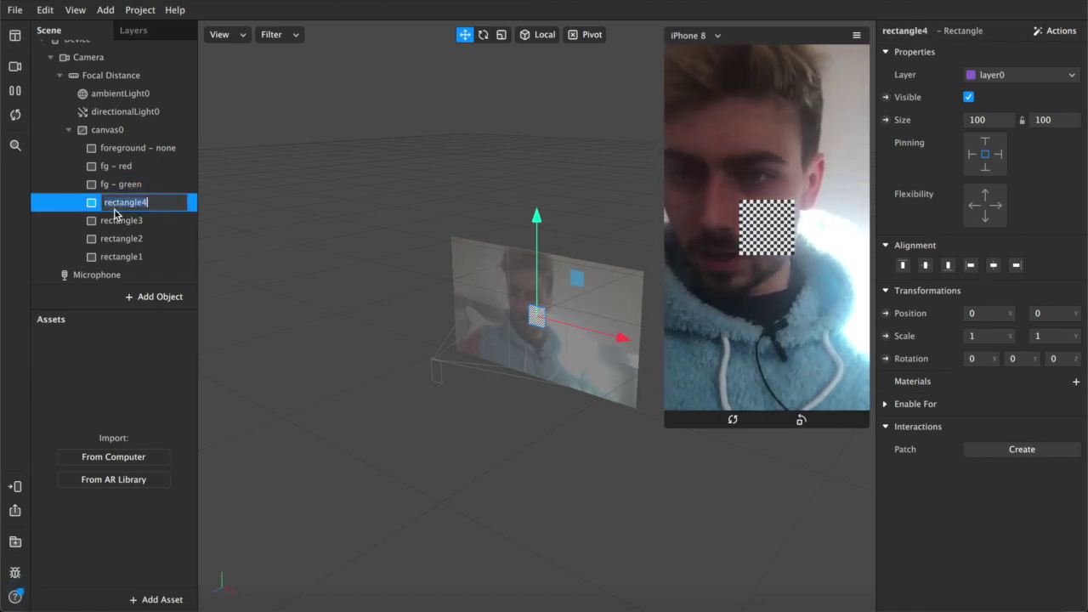
pyautogui.write('fg - blue')
pyautogui.press('Return')
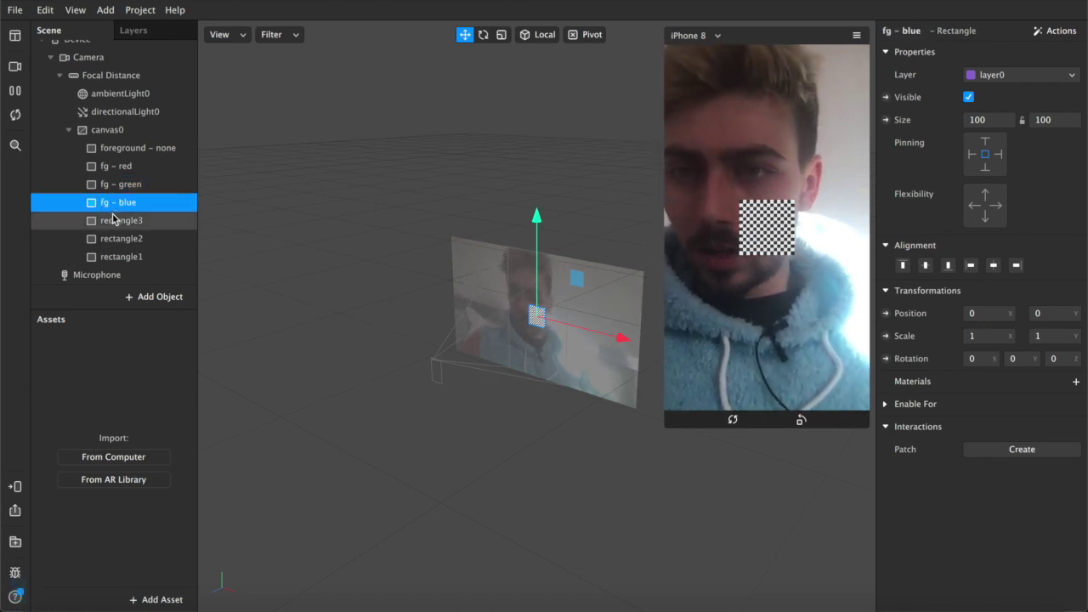
# - Rename the remaining rectangles bg - red, bg - green and bg - blue, fixing a typo
pyautogui.click(117, 220)
pyautogui.doubleClick(121, 222)
pyautogui.write('b')
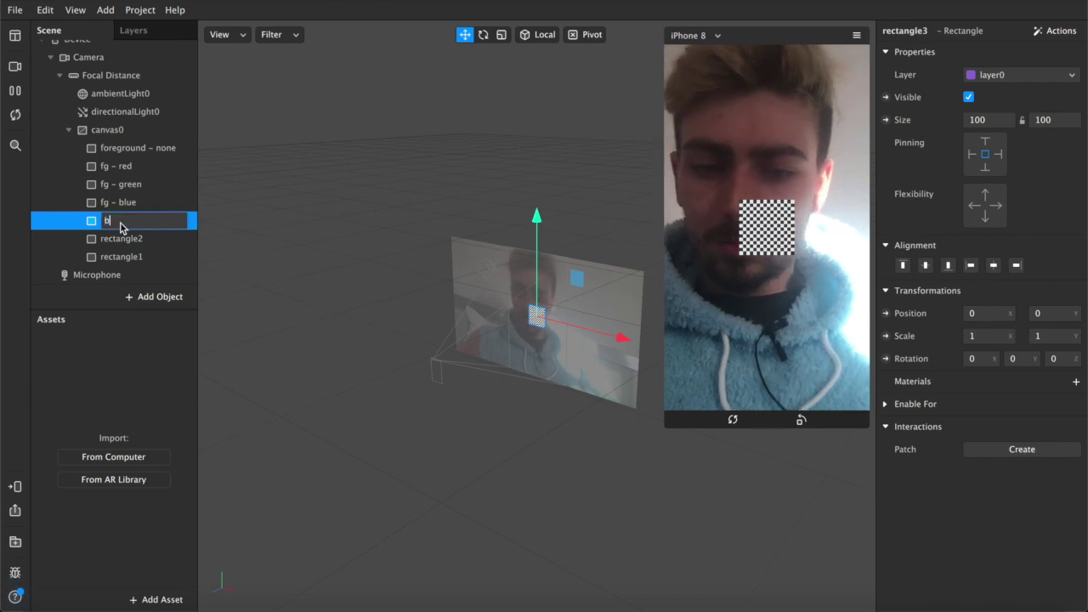
pyautogui.write('g - red')
pyautogui.press('Return')
pyautogui.doubleClick(118, 238)
pyautogui.write('b')
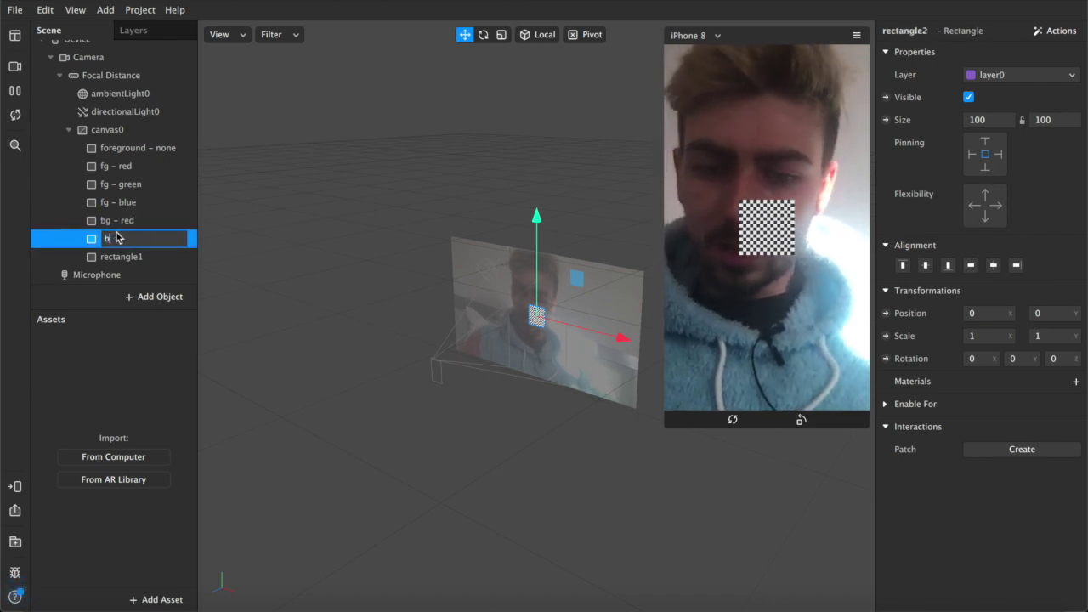
pyautogui.write('g - green')
pyautogui.press('Return')
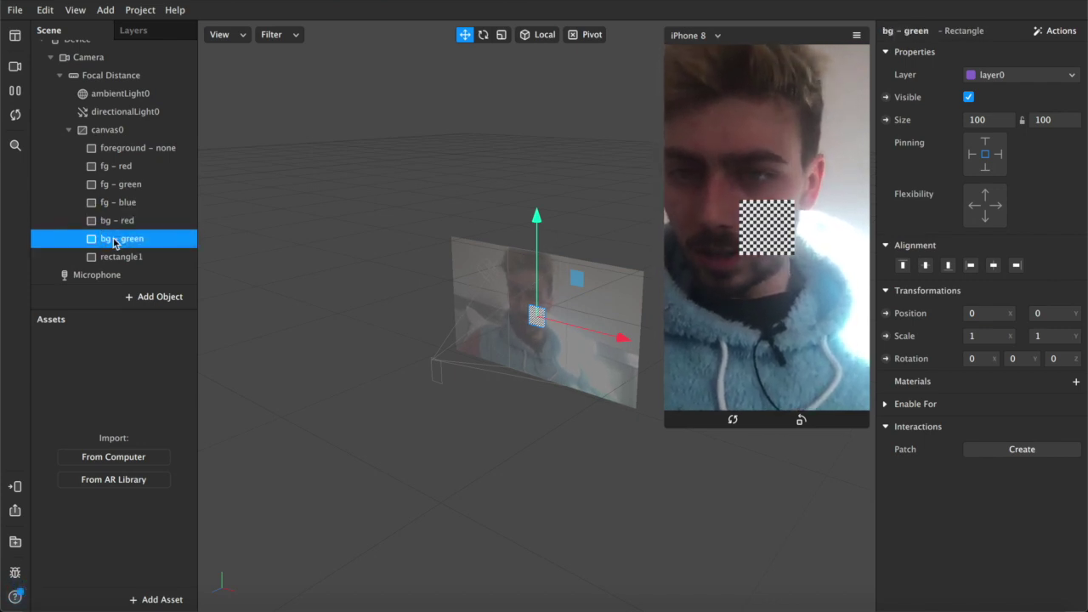
pyautogui.doubleClick(109, 255)
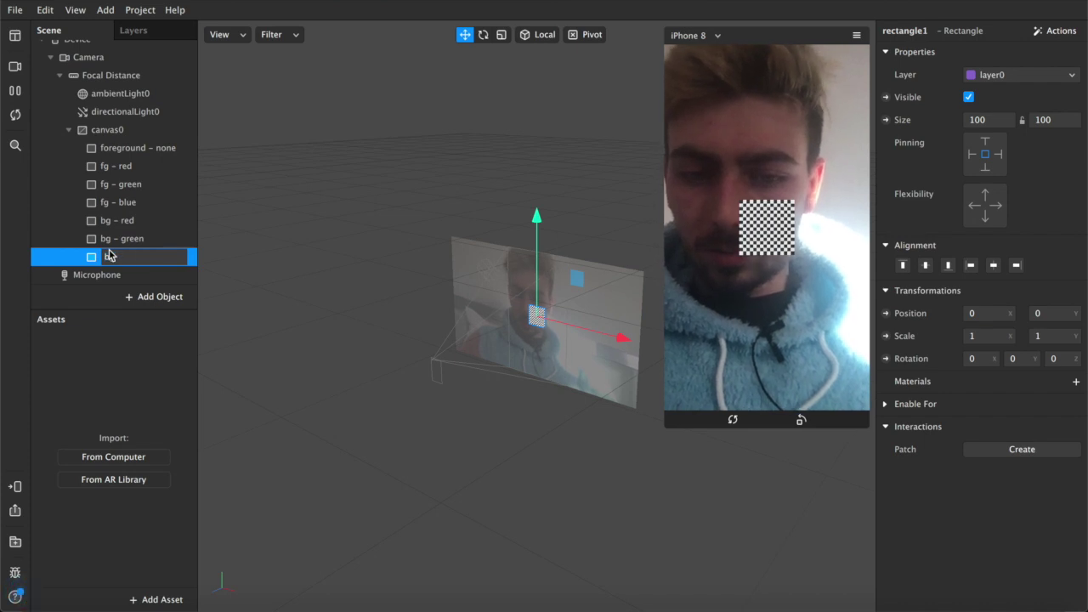
pyautogui.write('bg - blie')
pyautogui.press('Return')
pyautogui.doubleClick(127, 264)
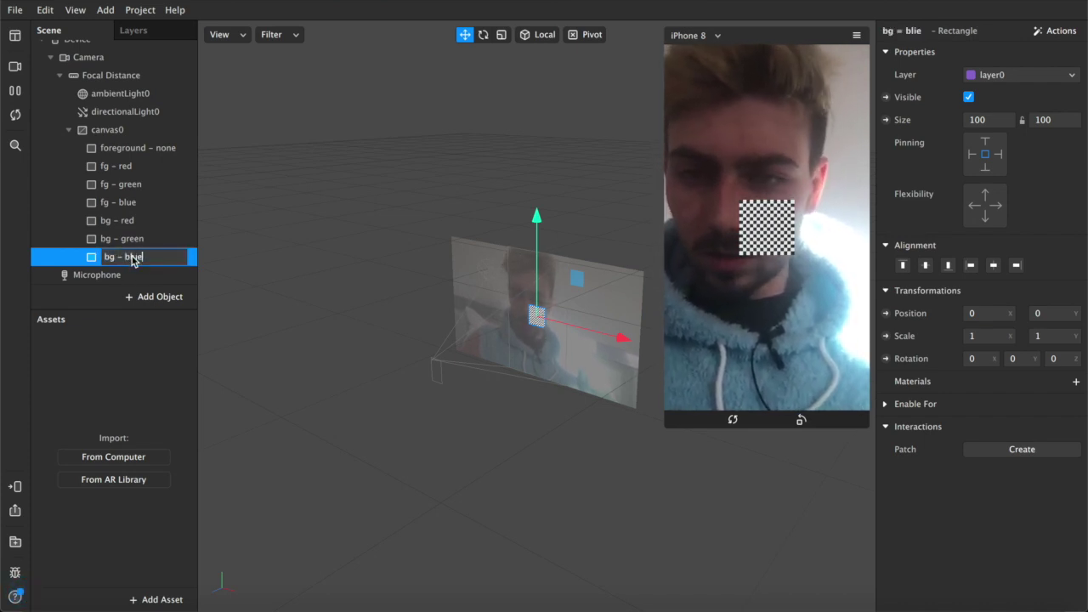
pyautogui.press('Return')
# - Set all seven selected rectangles to fill width and height, 375 × 667
pyautogui.keyDown('shift'); pyautogui.click(129, 148); pyautogui.keyUp('shift')
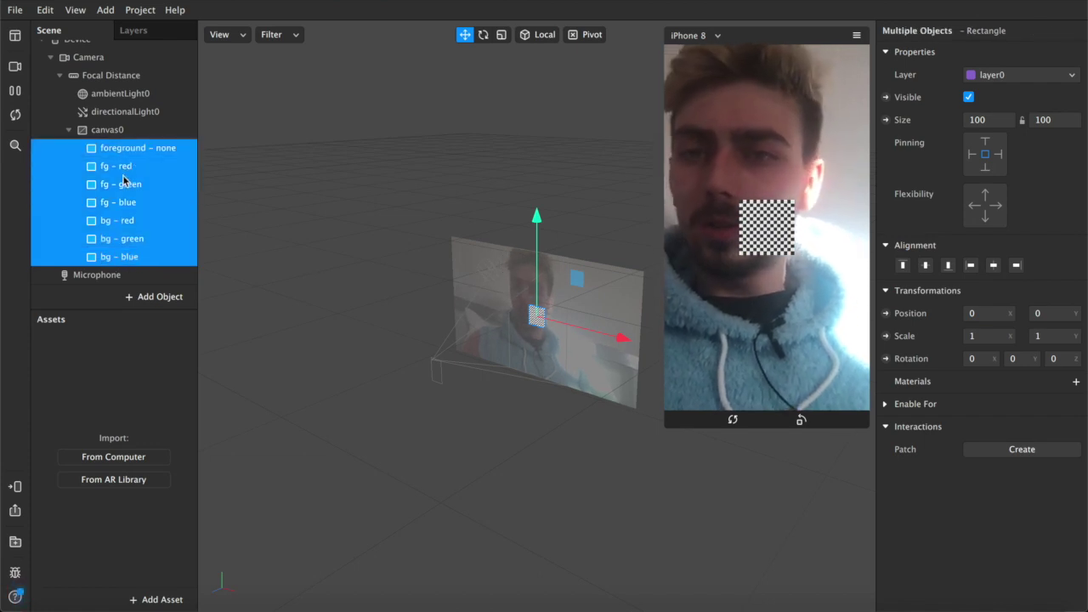
pyautogui.click(986, 120)
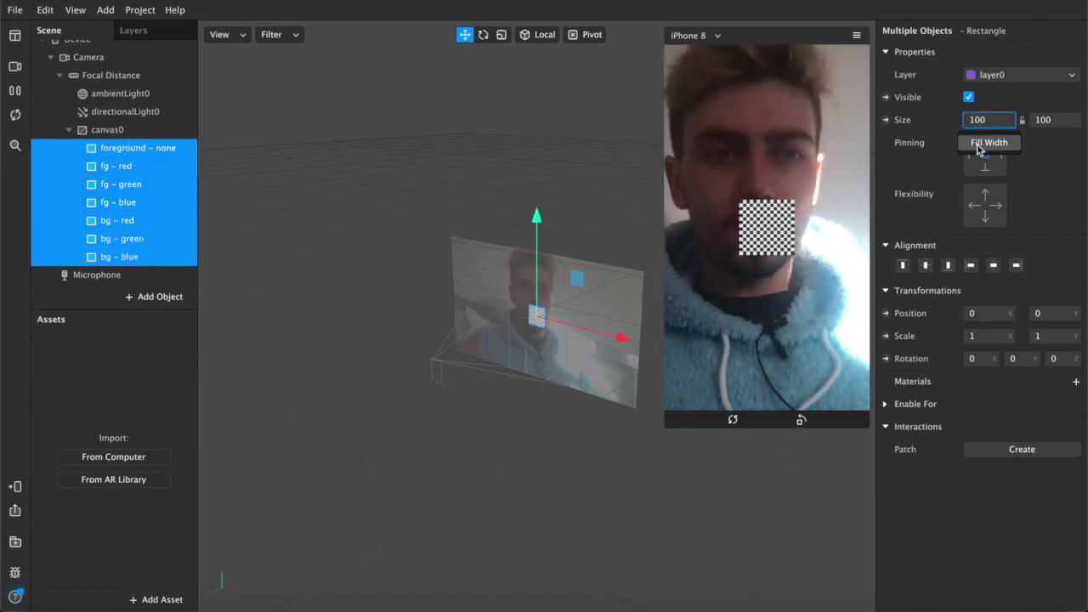
pyautogui.click(977, 148)
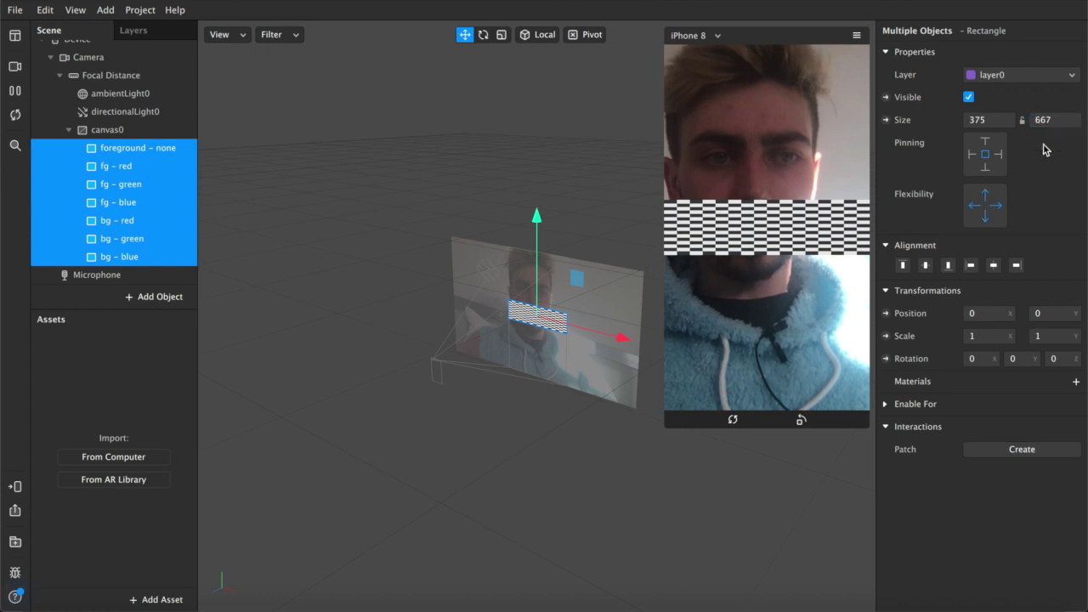
pyautogui.click(1041, 119)
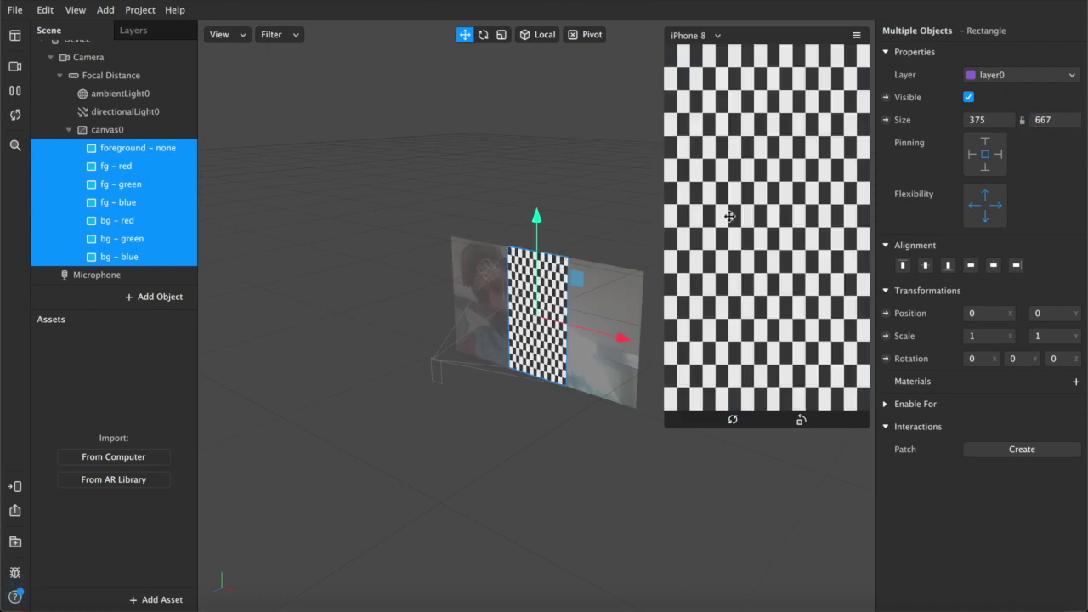
pyautogui.scroll(5, 489, 285)
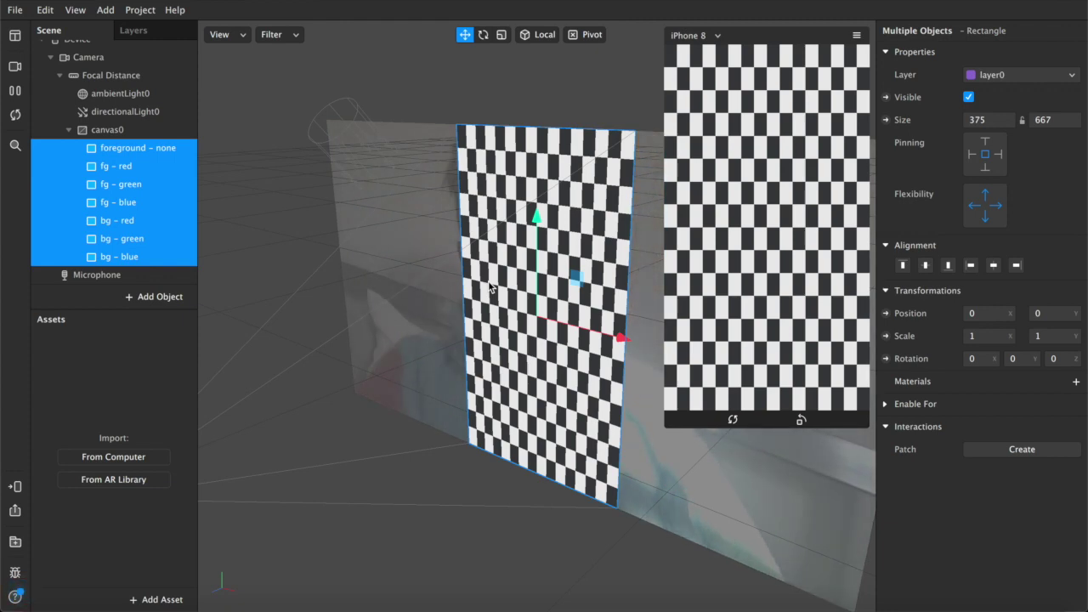
# - Rename layer0 to foreground in the Layers list
pyautogui.click(123, 149)
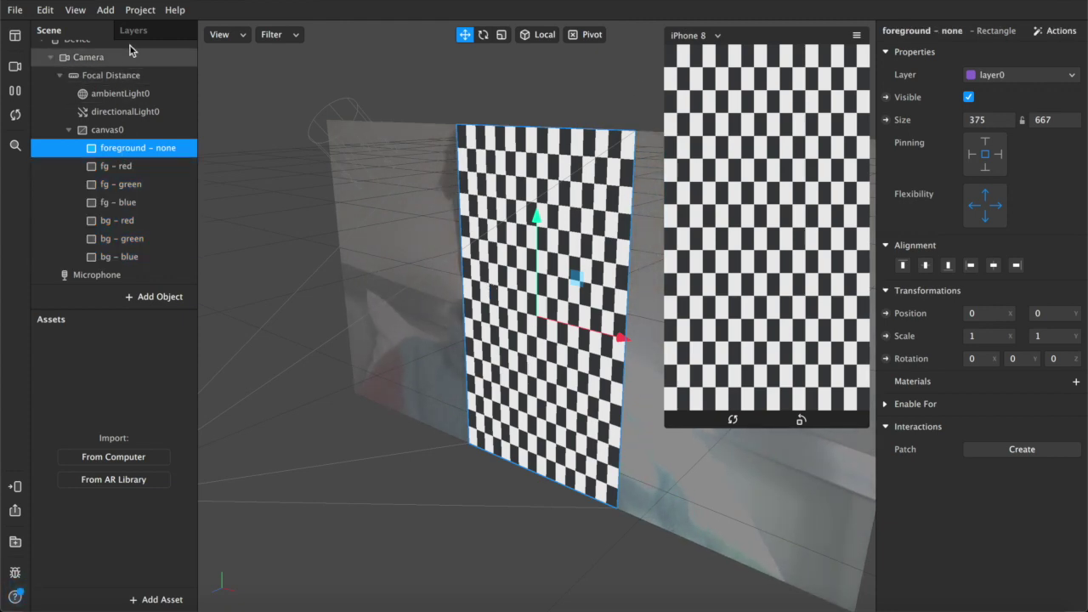
pyautogui.click(152, 29)
pyautogui.doubleClick(77, 49)
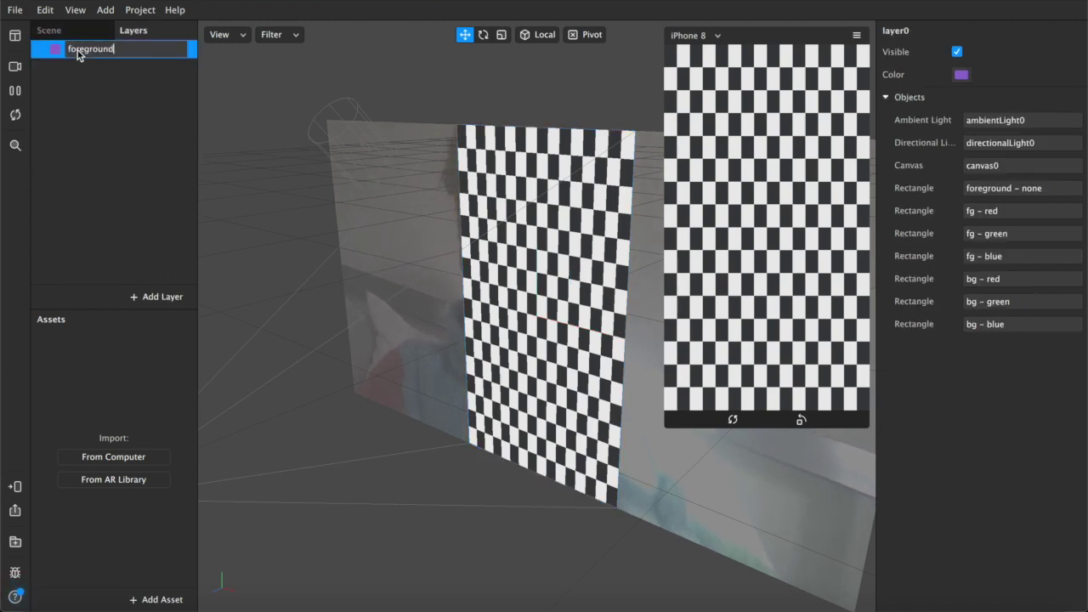
pyautogui.press('Return')
# - Add a new layer named background and return to the scene hierarchy
pyautogui.click(145, 294)
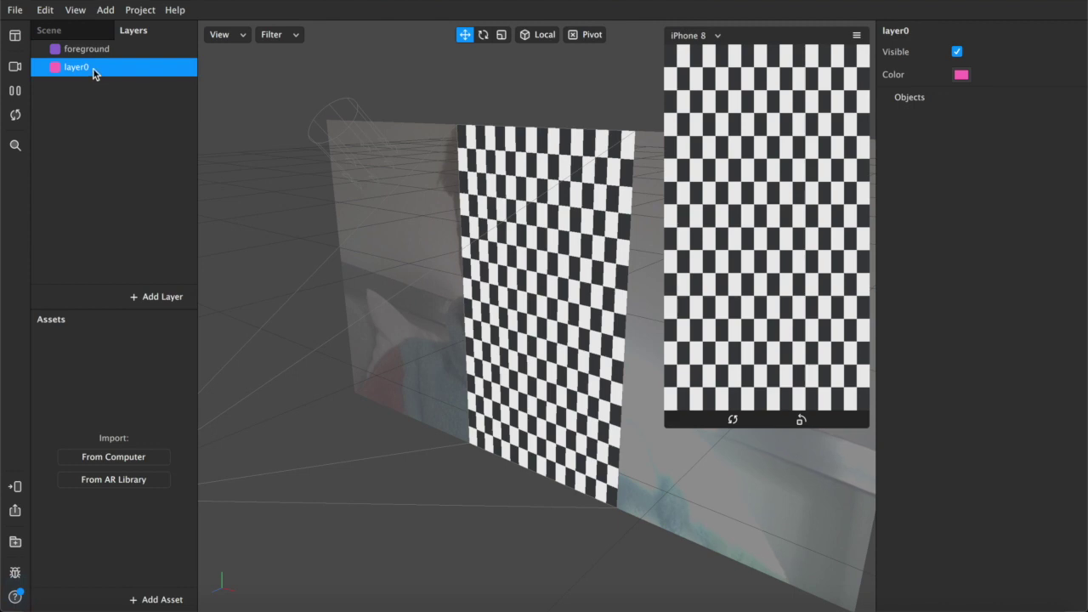
pyautogui.doubleClick(94, 73)
pyautogui.write('background')
pyautogui.press('Return')
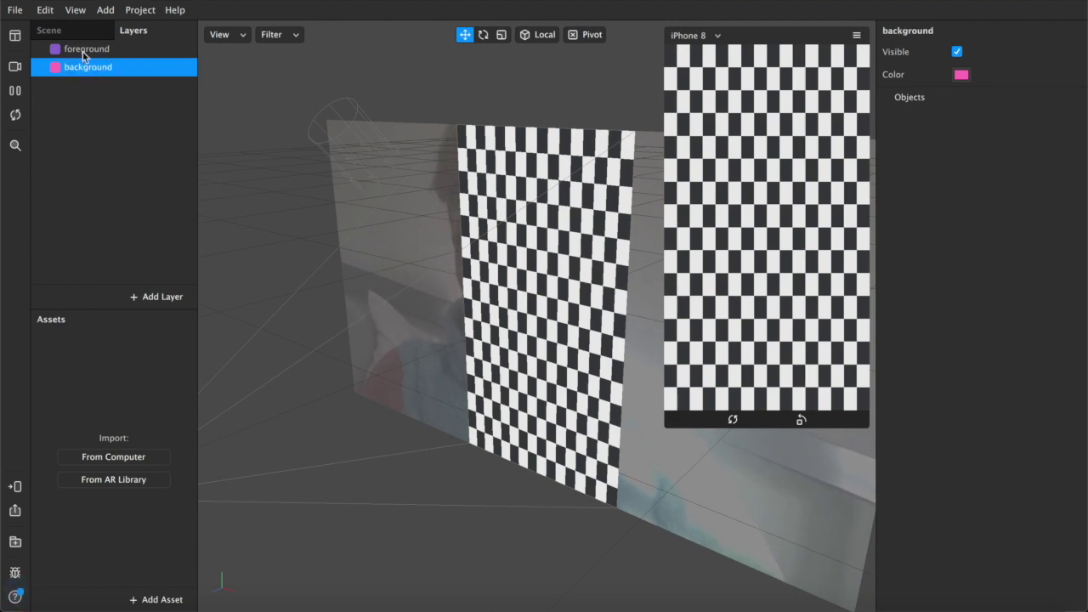
pyautogui.click(60, 32)
# - Move the bg - red, bg - green and bg - blue rectangles to the background layer
pyautogui.click(116, 220)
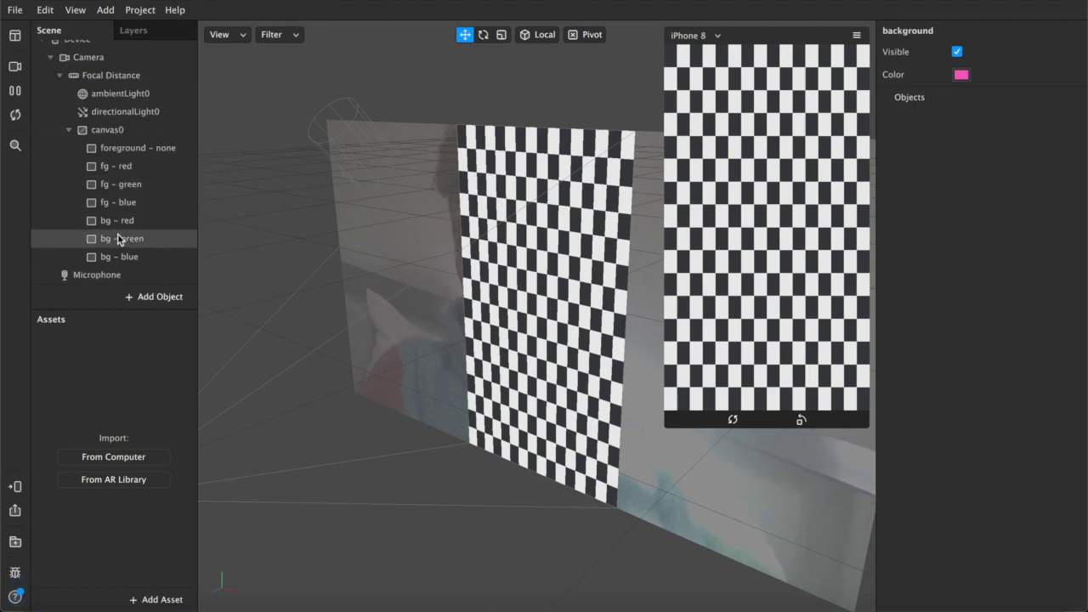
pyautogui.keyDown('shift'); pyautogui.click(119, 256); pyautogui.keyUp('shift')
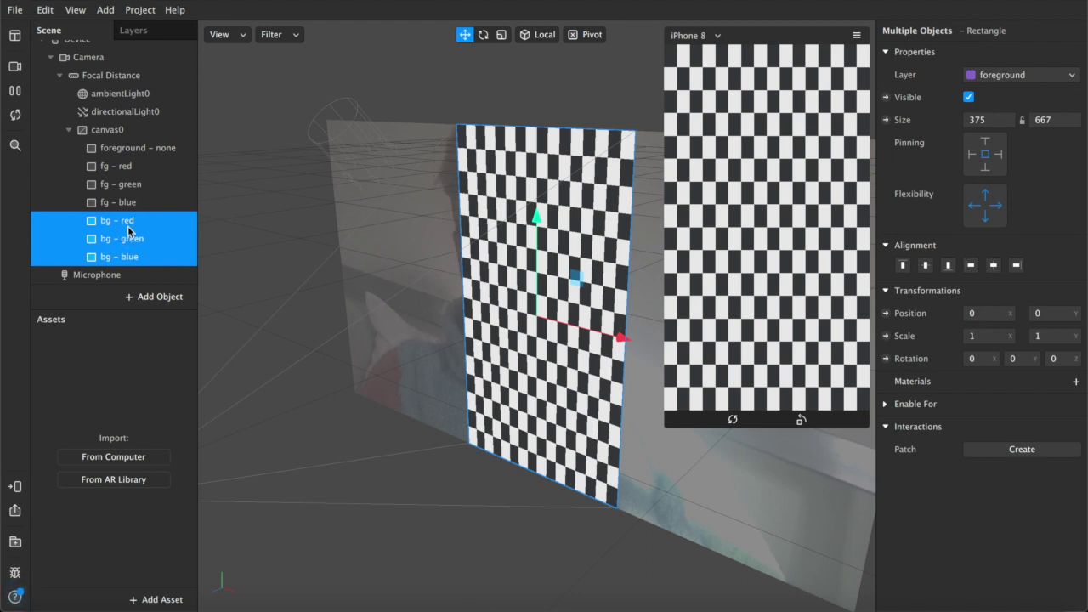
pyautogui.click(1001, 78)
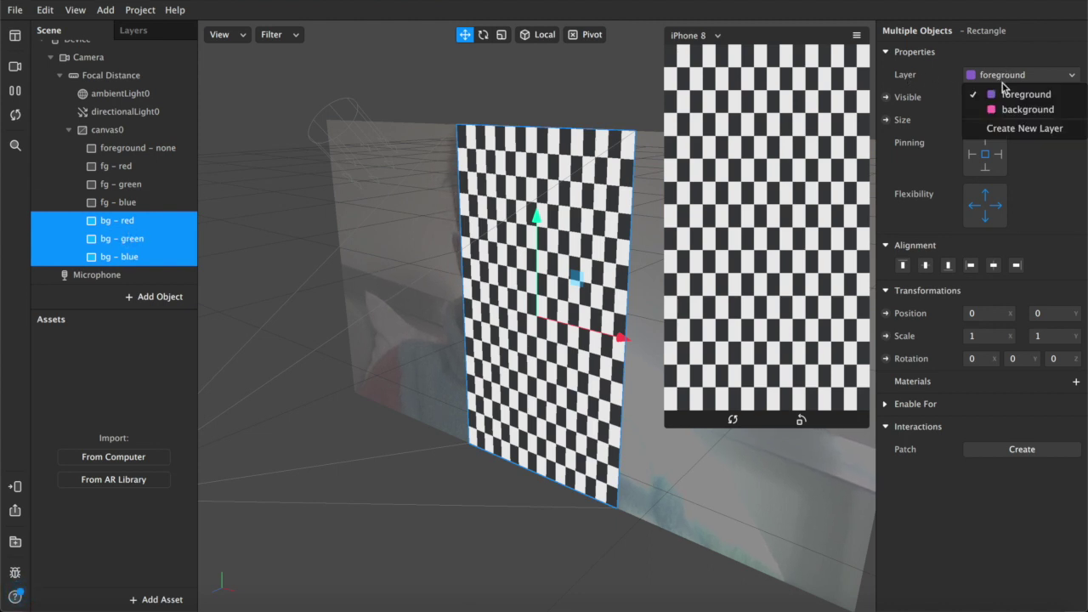
pyautogui.click(1019, 109)
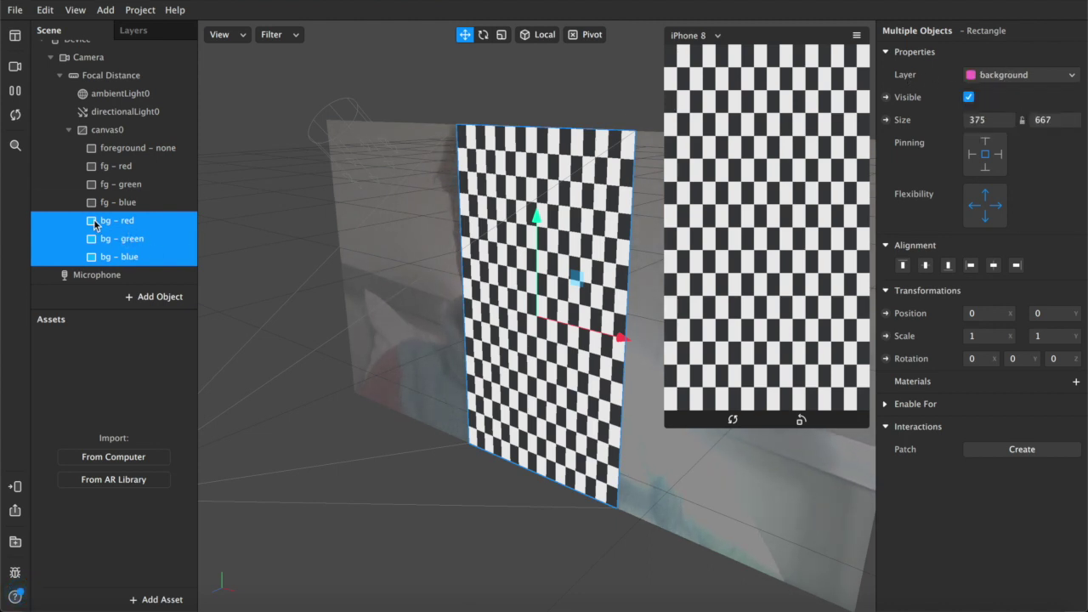
# - Check the layer assignments of bg - green, foreground - none and bg - blue
pyautogui.click(117, 242)
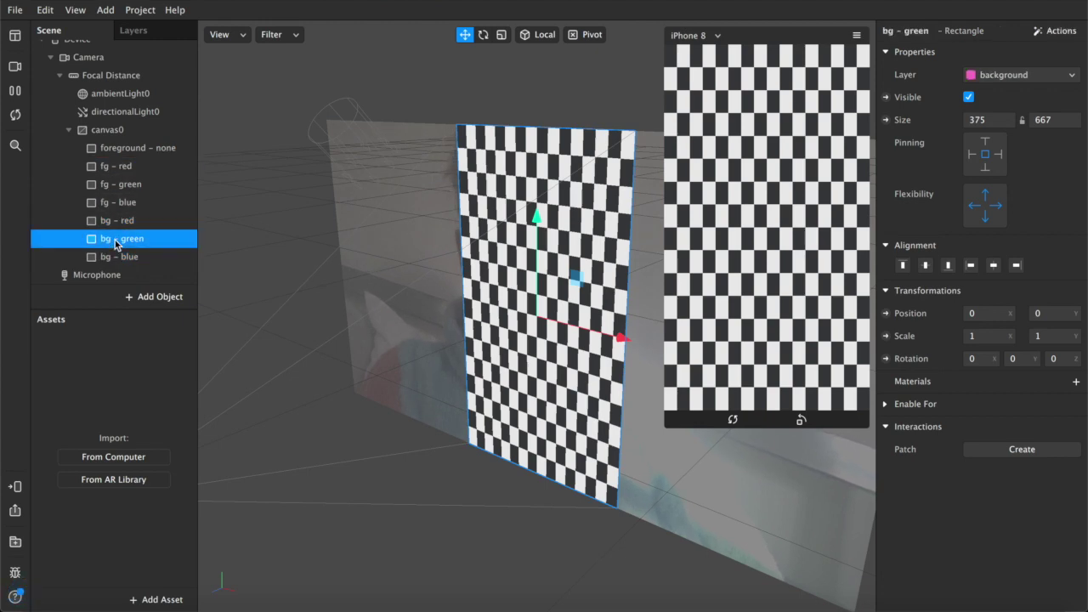
pyautogui.click(136, 150)
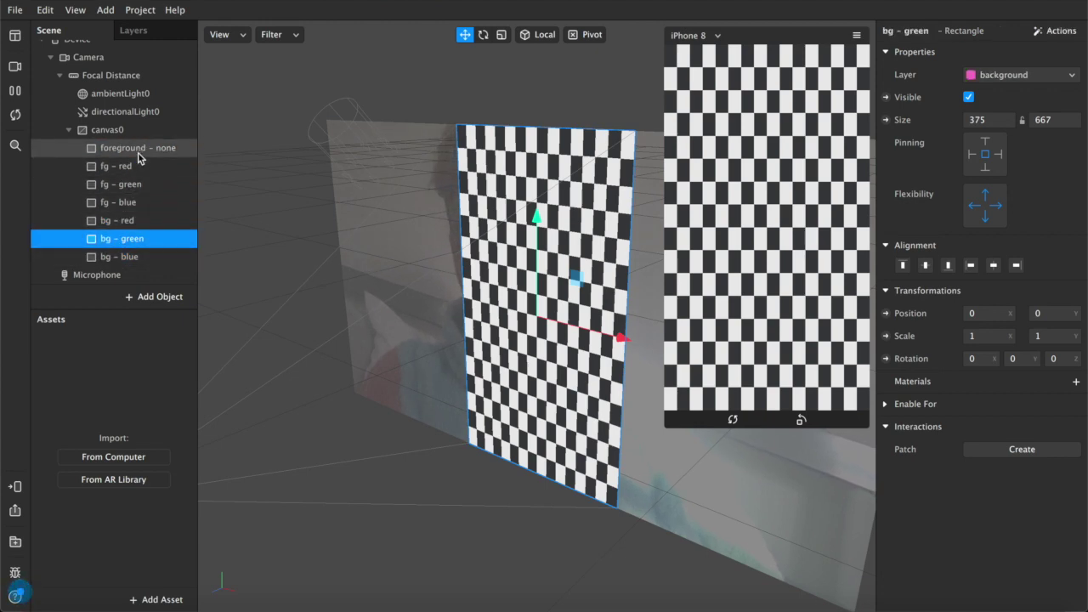
pyautogui.click(110, 255)
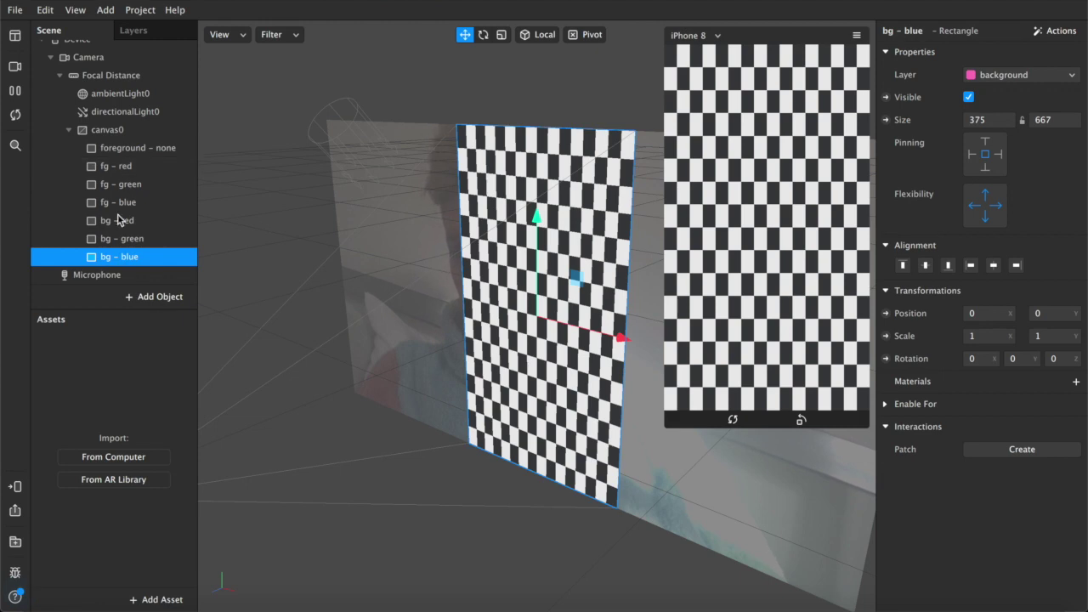
pyautogui.click(109, 152)
pyautogui.click(154, 296)
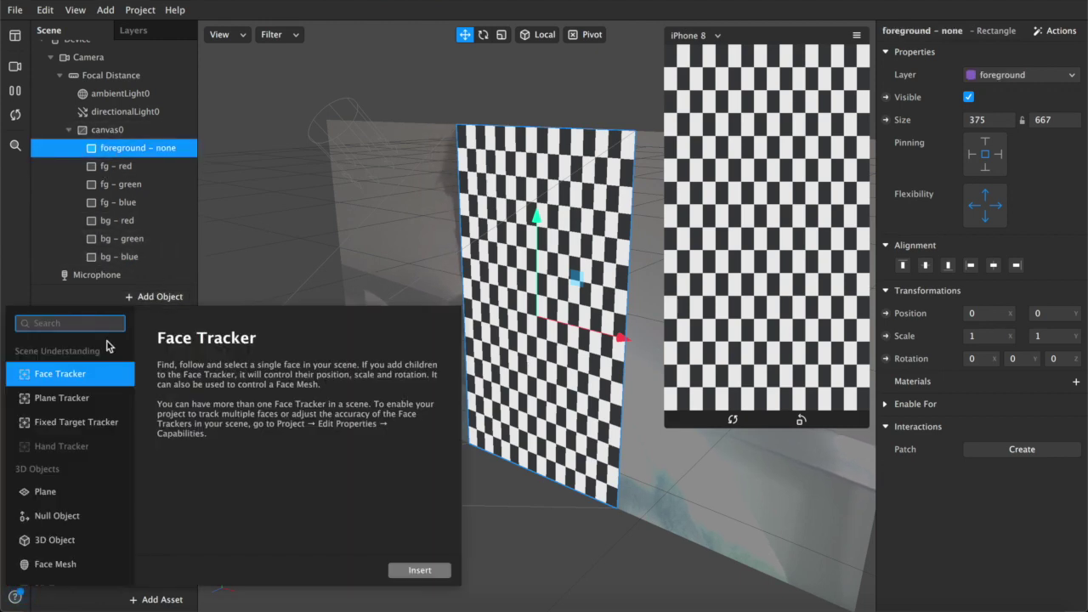
pyautogui.click(119, 183)
# - Add new materials, material0 through material6, for the rectangles
pyautogui.click(136, 148)
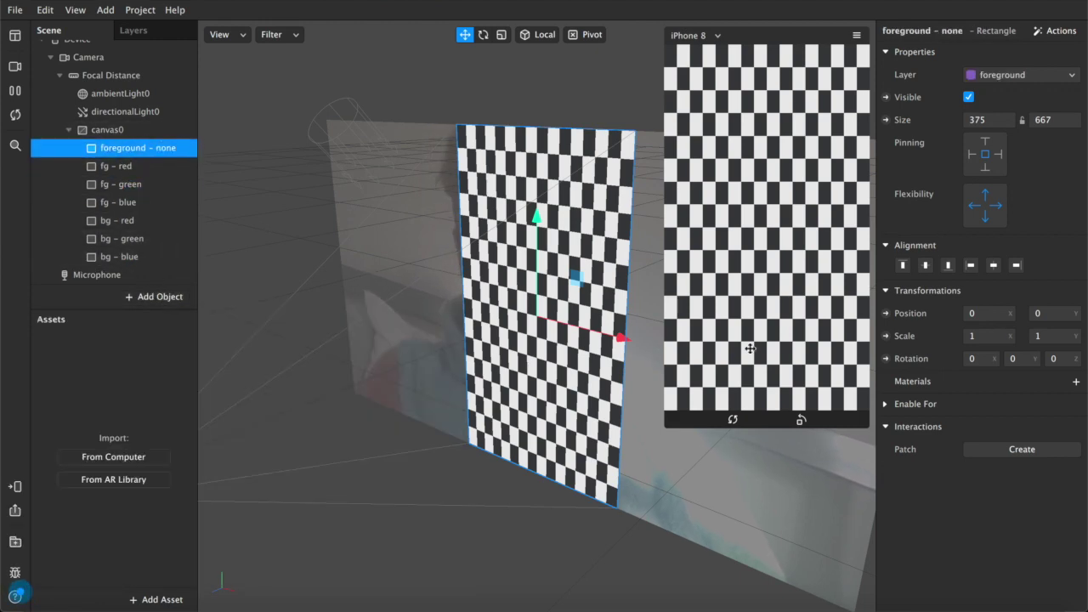
pyautogui.click(1073, 384)
pyautogui.click(116, 362)
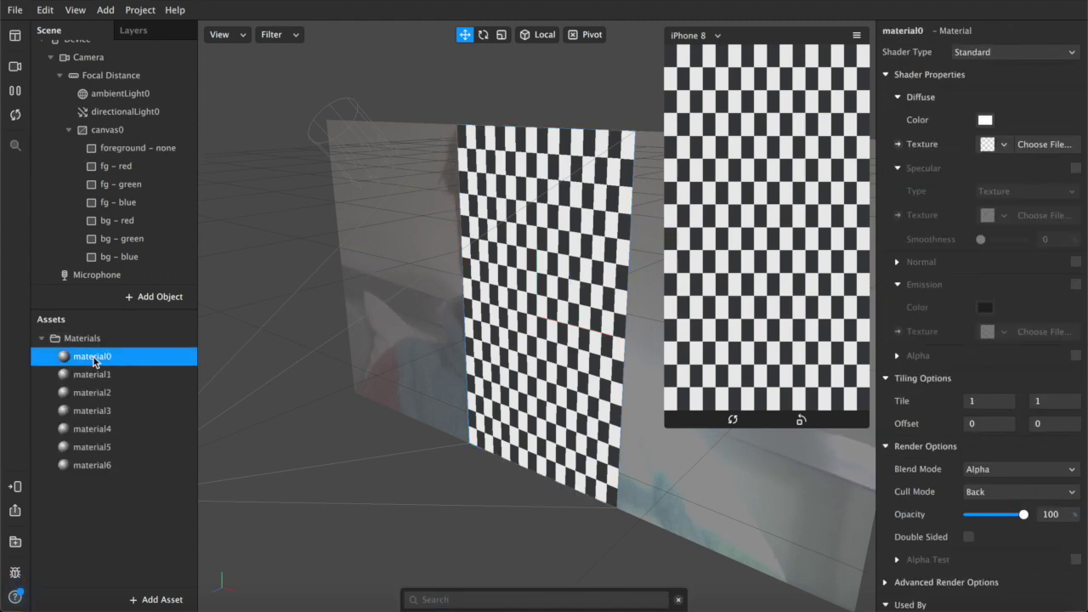
pyautogui.click(117, 364)
# - Name material0 foreground - none and material1 fg - red by copying the rectangle names
pyautogui.click(136, 149)
pyautogui.doubleClick(136, 149)
pyautogui.hotkey('ctrl', 'c')
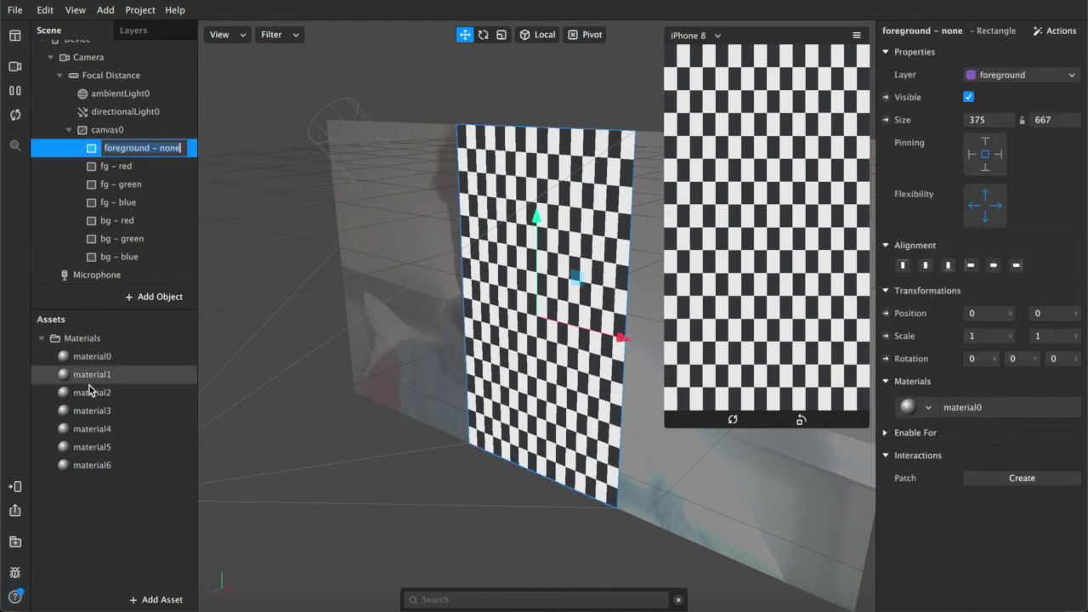
pyautogui.doubleClick(95, 356)
pyautogui.hotkey('ctrl', 'v')
pyautogui.click(119, 166)
pyautogui.doubleClick(119, 166)
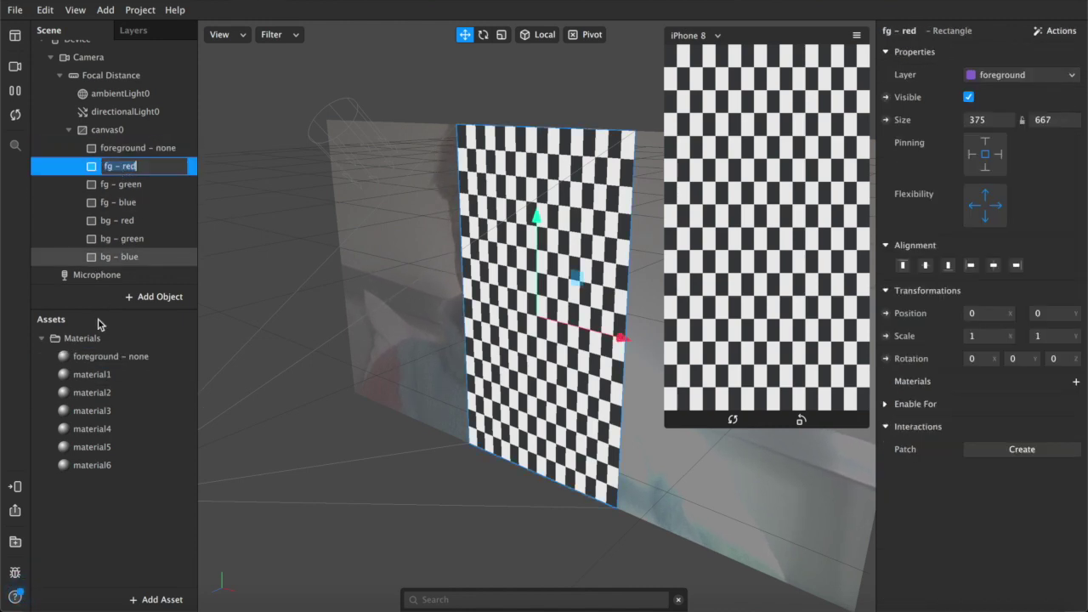
pyautogui.hotkey('ctrl', 'c')
pyautogui.doubleClick(90, 374)
pyautogui.hotkey('ctrl', 'v')
# - Name material2 fg - green and material3 fg - blue
pyautogui.click(128, 183)
pyautogui.doubleClick(128, 183)
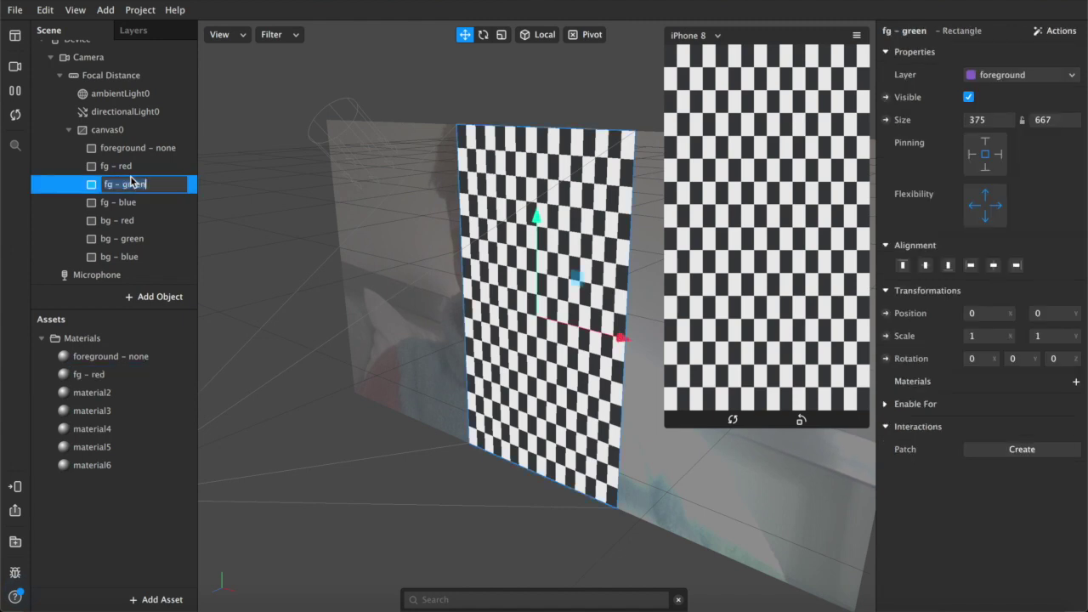
pyautogui.hotkey('ctrl', 'c')
pyautogui.doubleClick(88, 393)
pyautogui.doubleClick(90, 393)
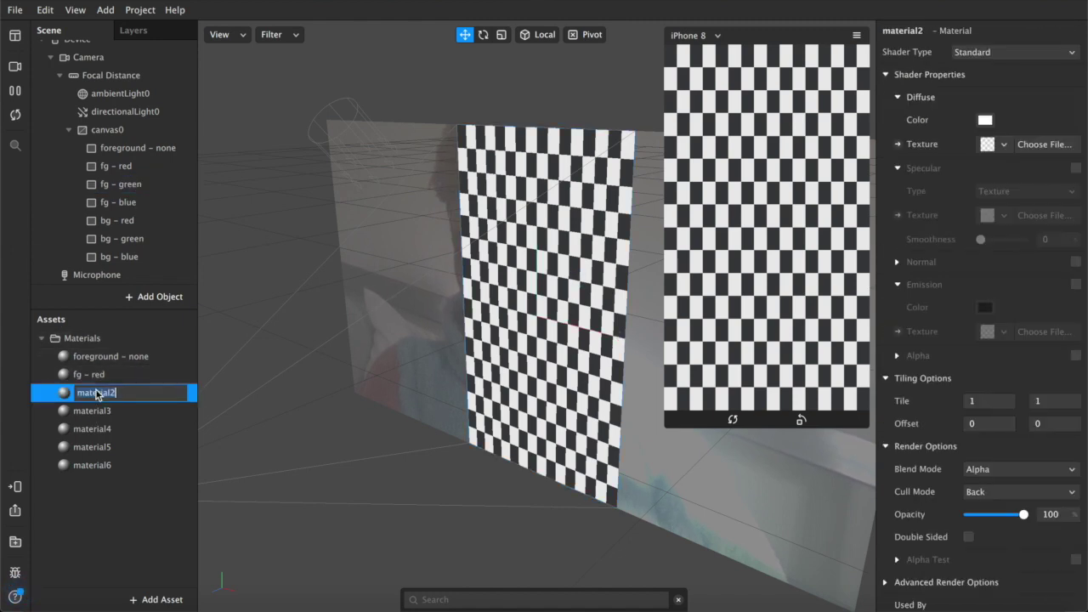
pyautogui.hotkey('ctrl', 'v')
pyautogui.doubleClick(95, 411)
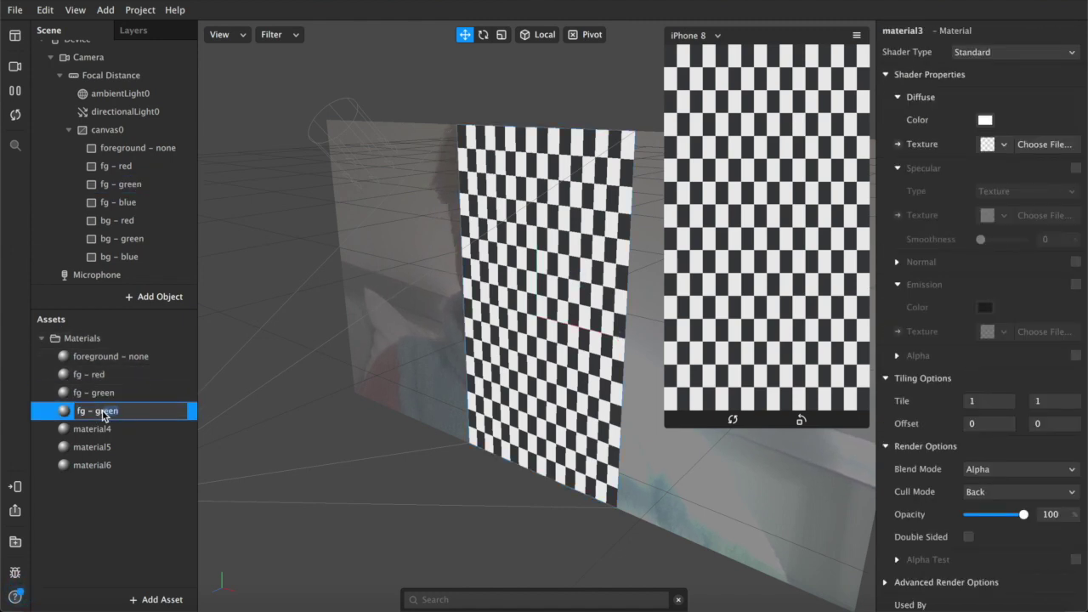
pyautogui.write('blue')
# - Rename material4–6 to bg - red, bg - green and bg - blue
pyautogui.doubleClick(90, 428)
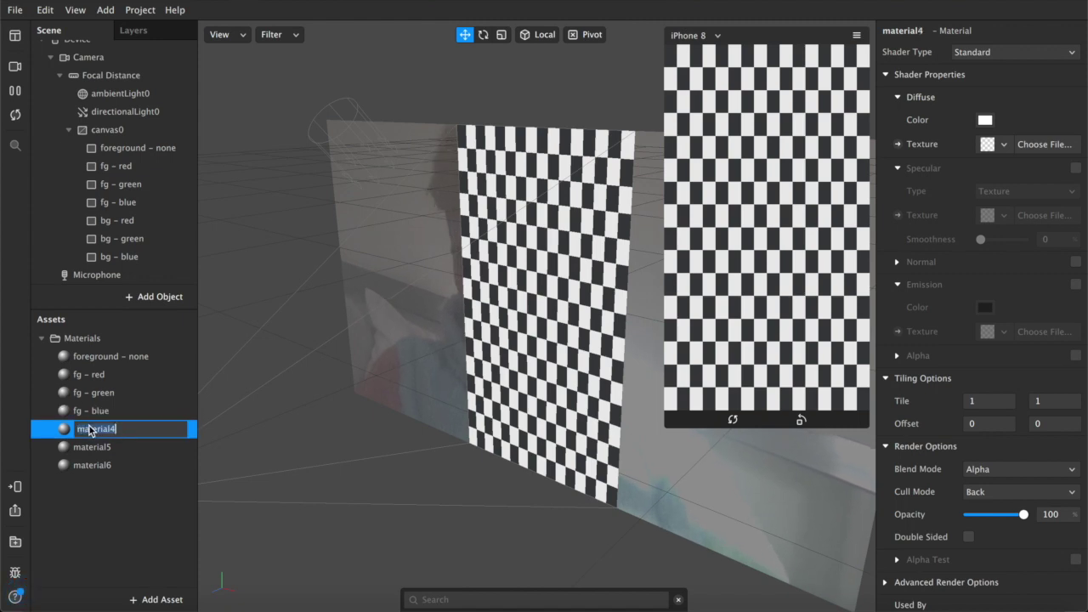
pyautogui.write('bg - red')
pyautogui.doubleClick(90, 446)
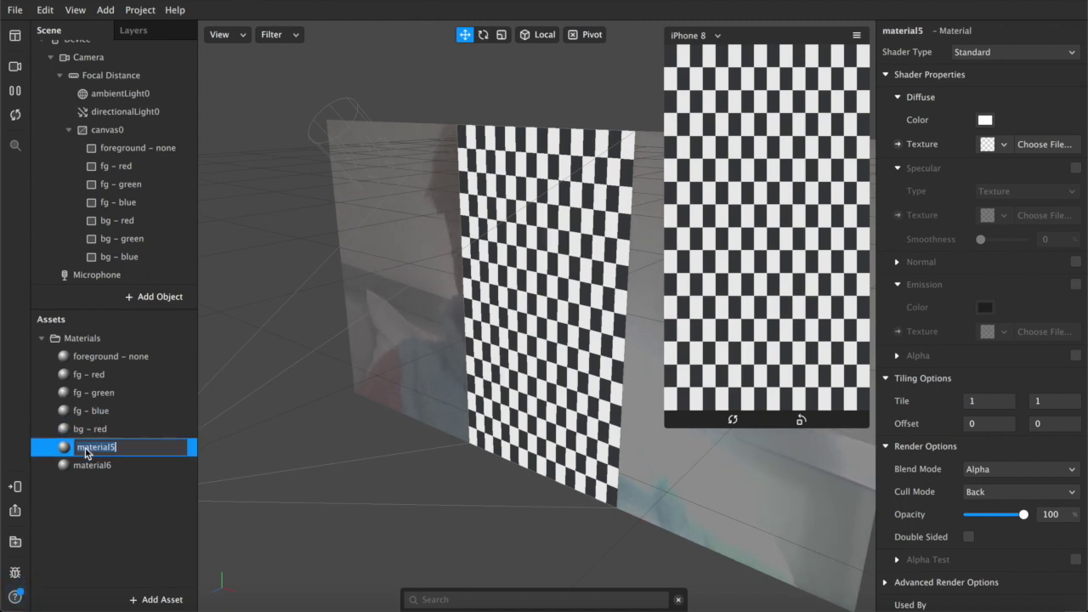
pyautogui.write('bg - green')
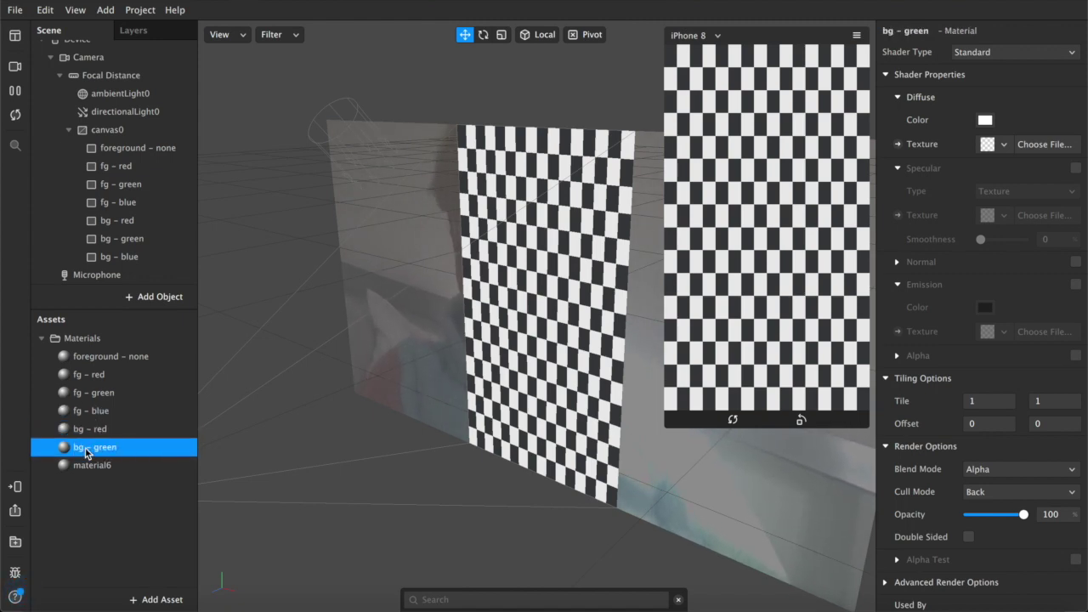
pyautogui.doubleClick(89, 464)
pyautogui.write('bg - blu')
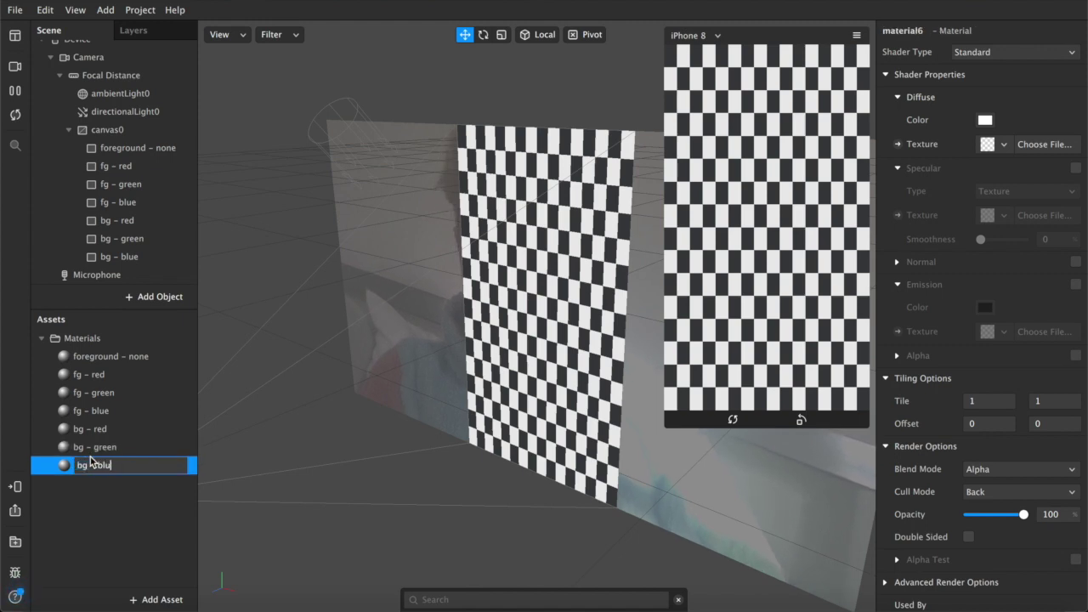
pyautogui.write('e')
pyautogui.press('Return')
pyautogui.click(89, 374)
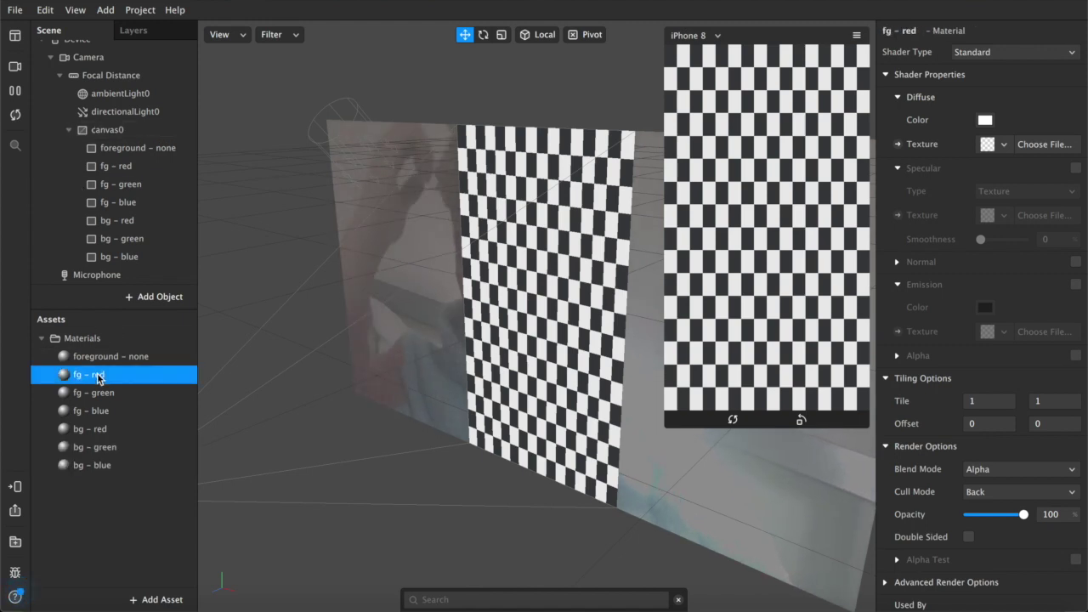
# - Set the fg - red and bg - red materials' diffuse colour to red
pyautogui.keyDown('ctrl'); pyautogui.click(104, 428); pyautogui.keyUp('ctrl')
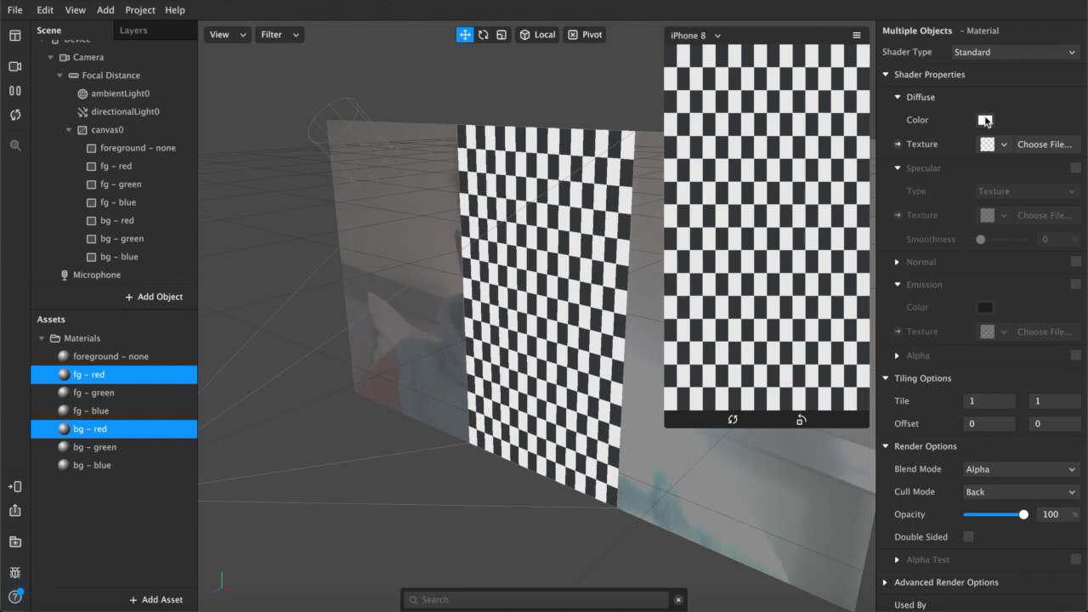
pyautogui.click(984, 119)
pyautogui.click(319, 391)
pyautogui.click(448, 527)
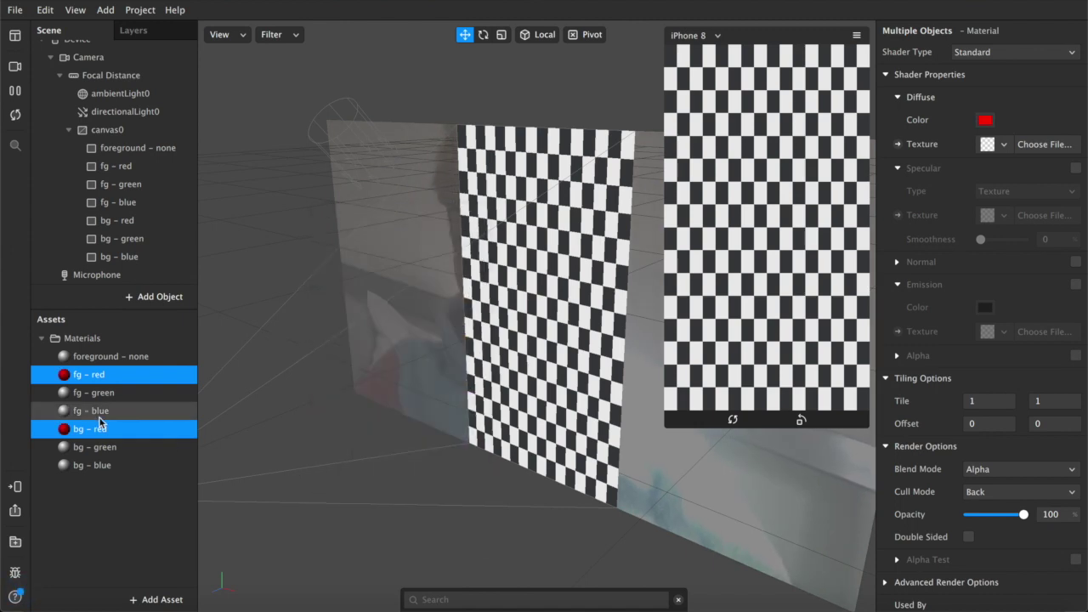
pyautogui.click(100, 392)
# - Give the fg - green and bg - green materials a bright green diffuse colour
pyautogui.keyDown('super'); pyautogui.click(99, 447); pyautogui.keyUp('super')
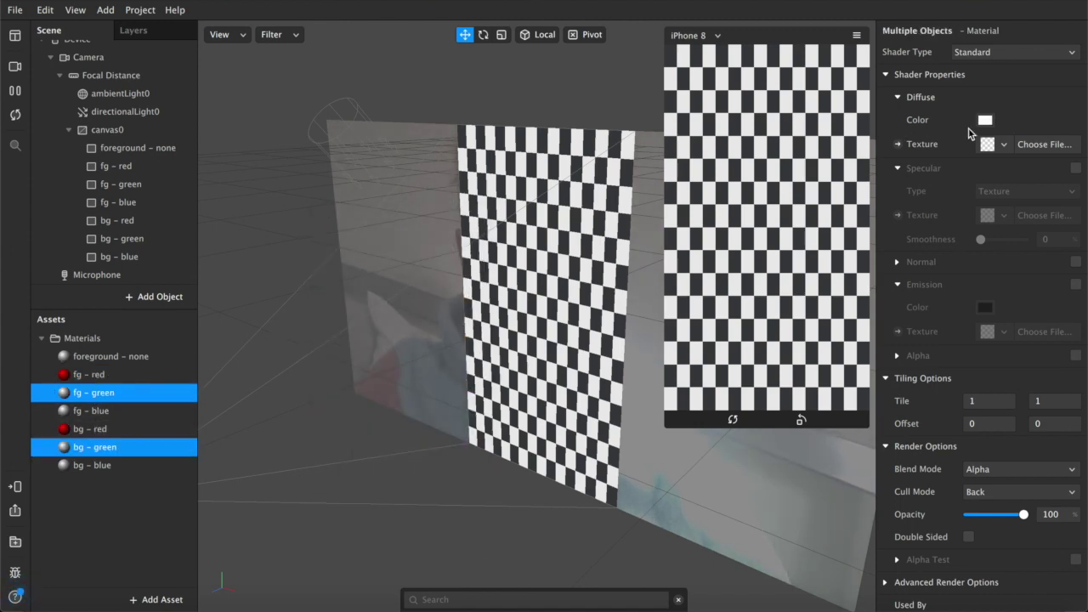
pyautogui.click(984, 120)
pyautogui.click(379, 387)
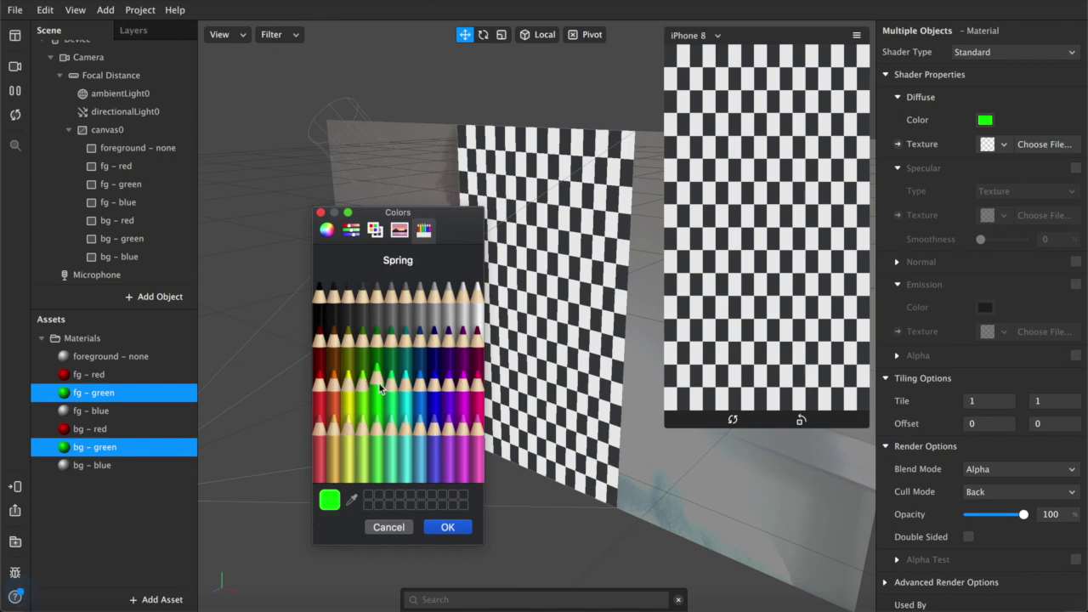
pyautogui.click(443, 527)
# - Set the fg - blue and bg - blue materials' diffuse colour to blue
pyautogui.click(90, 410)
pyautogui.keyDown('super'); pyautogui.click(92, 465); pyautogui.keyUp('super')
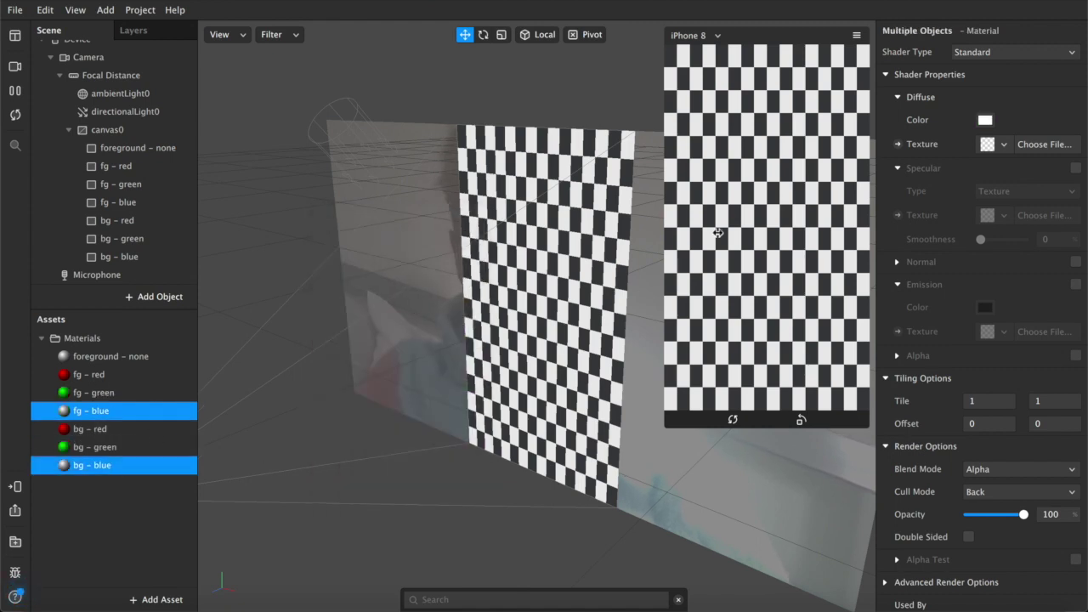
pyautogui.click(984, 119)
pyautogui.click(418, 421)
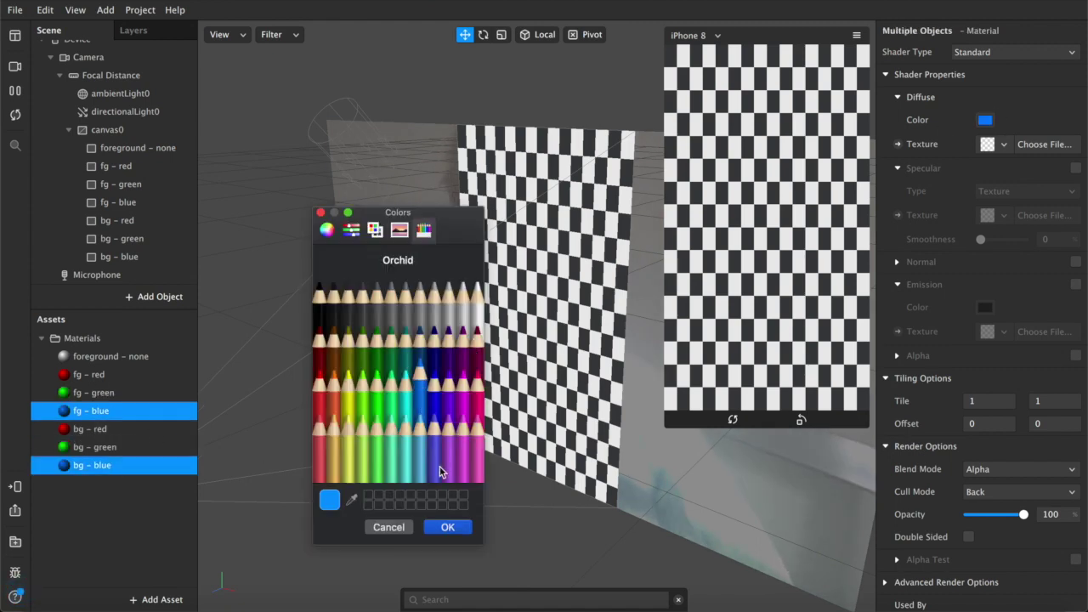
pyautogui.click(443, 527)
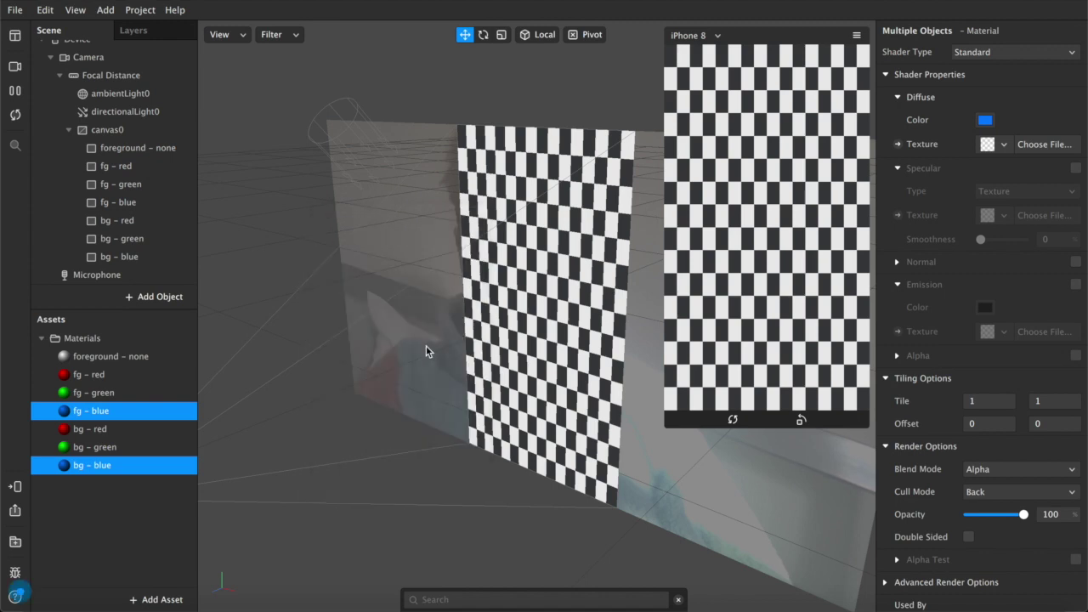
# - Switch all seven materials to the Flat shader
pyautogui.click(144, 356)
pyautogui.keyDown('shift'); pyautogui.click(85, 465); pyautogui.keyUp('shift')
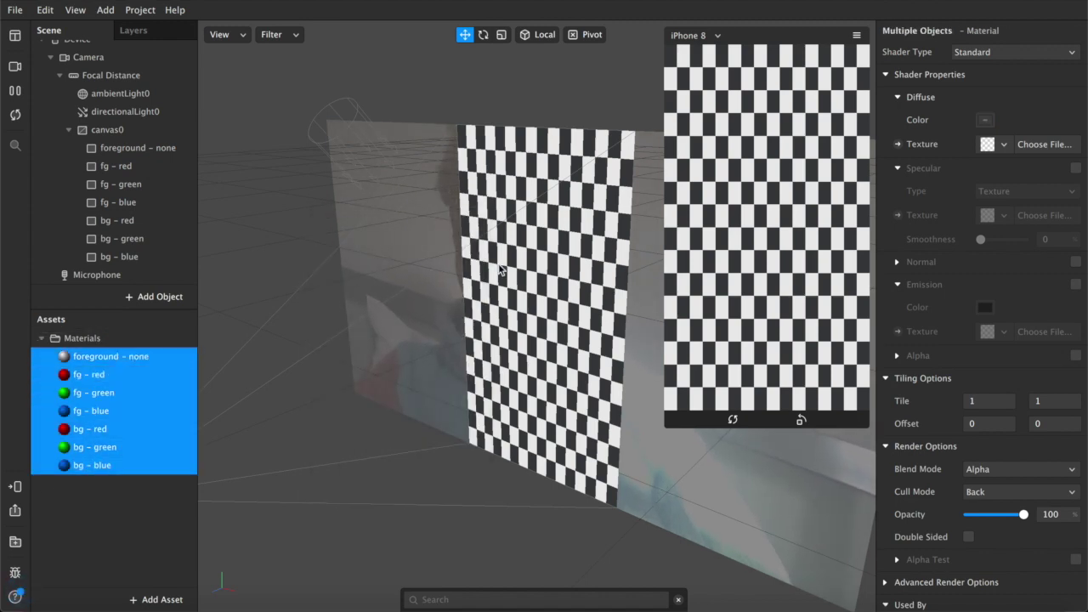
pyautogui.click(1021, 54)
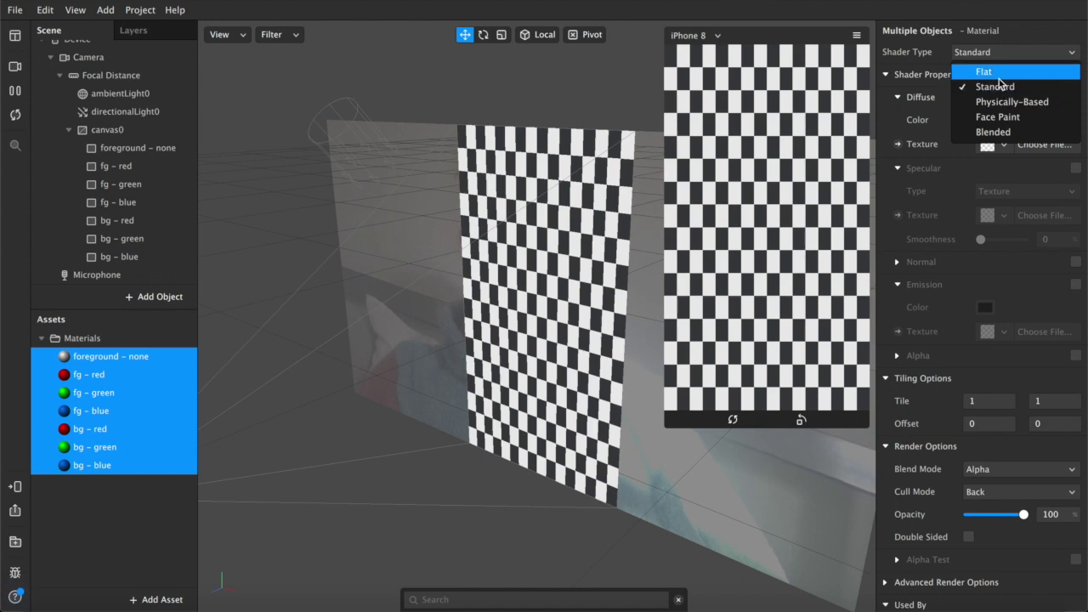
pyautogui.click(986, 72)
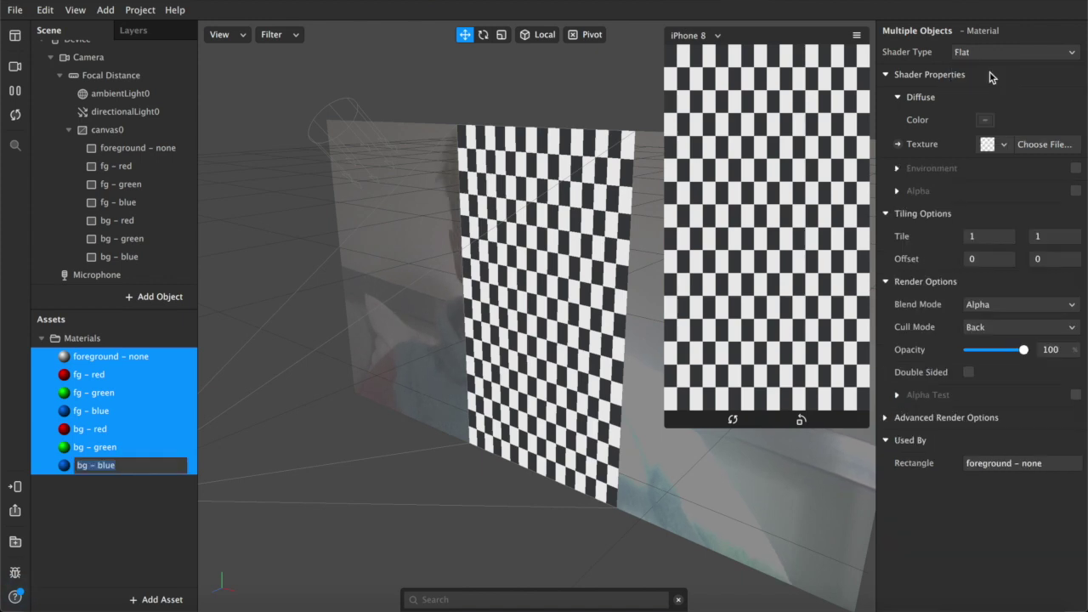
pyautogui.click(80, 483)
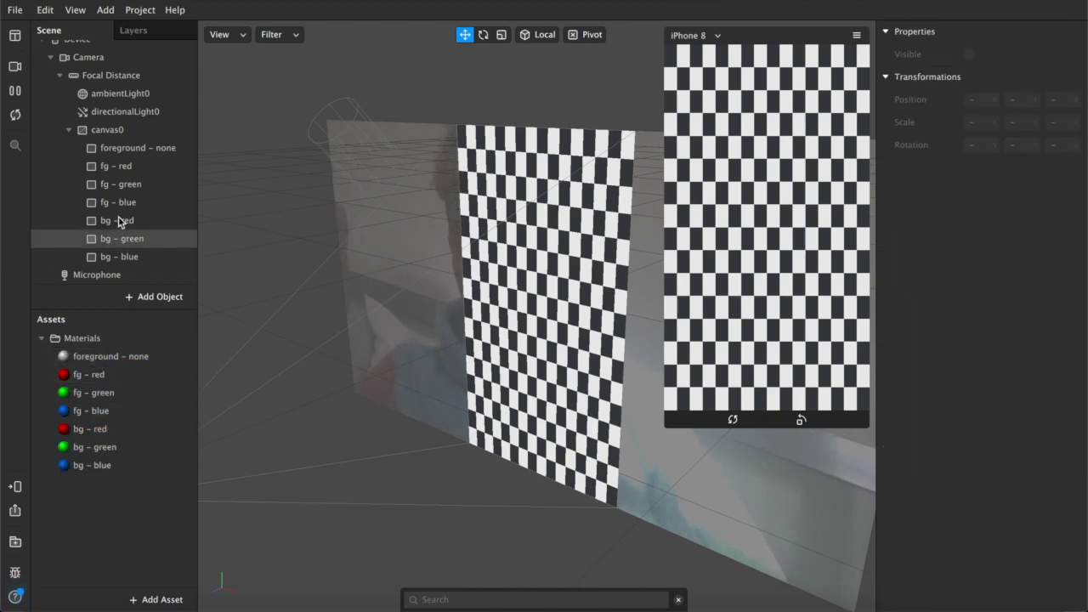
pyautogui.doubleClick(127, 167)
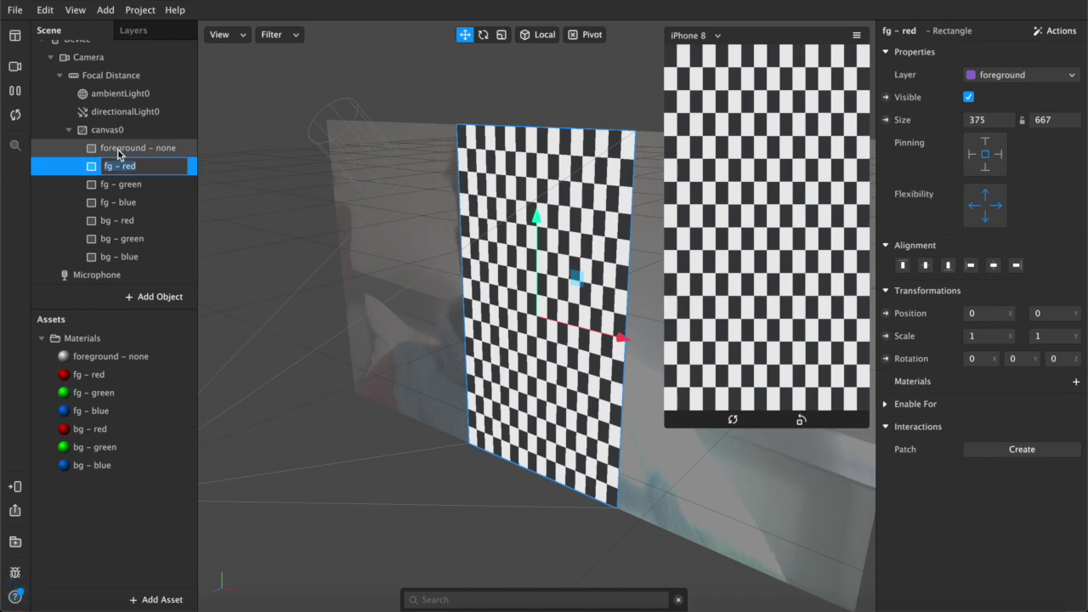
# - Assign the fg - red, fg - green and fg - blue materials to their matching rectangles
pyautogui.click(117, 149)
pyautogui.click(120, 167)
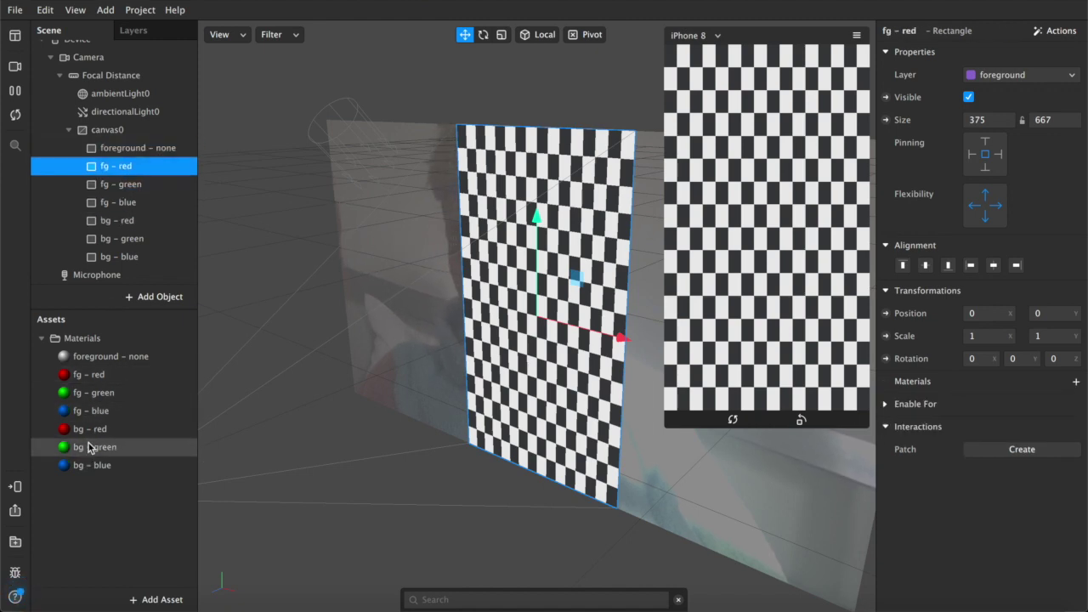
pyautogui.click(1076, 381)
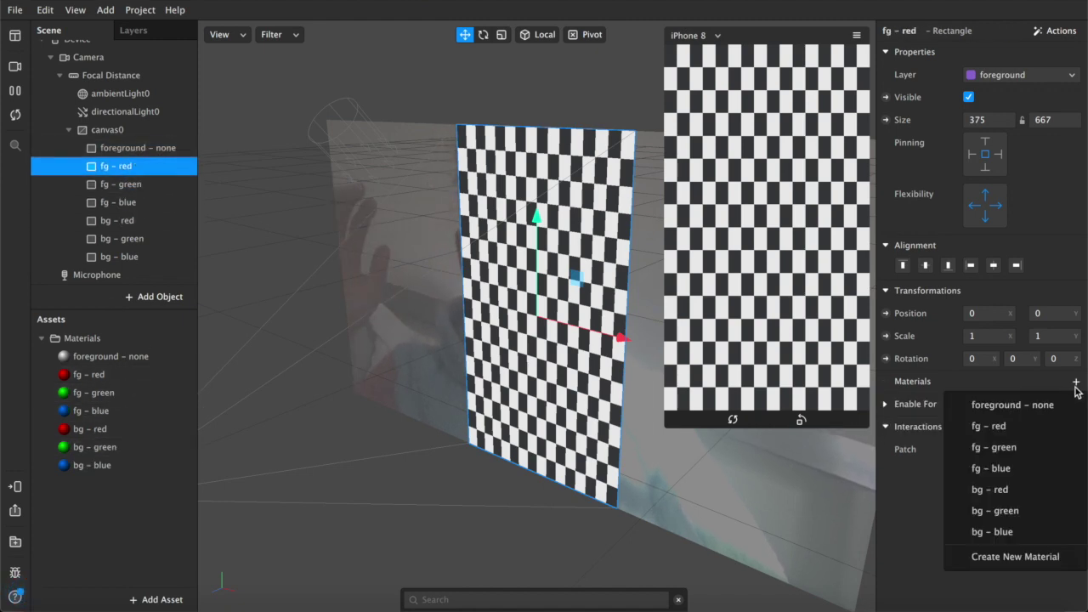
pyautogui.click(983, 428)
pyautogui.click(127, 185)
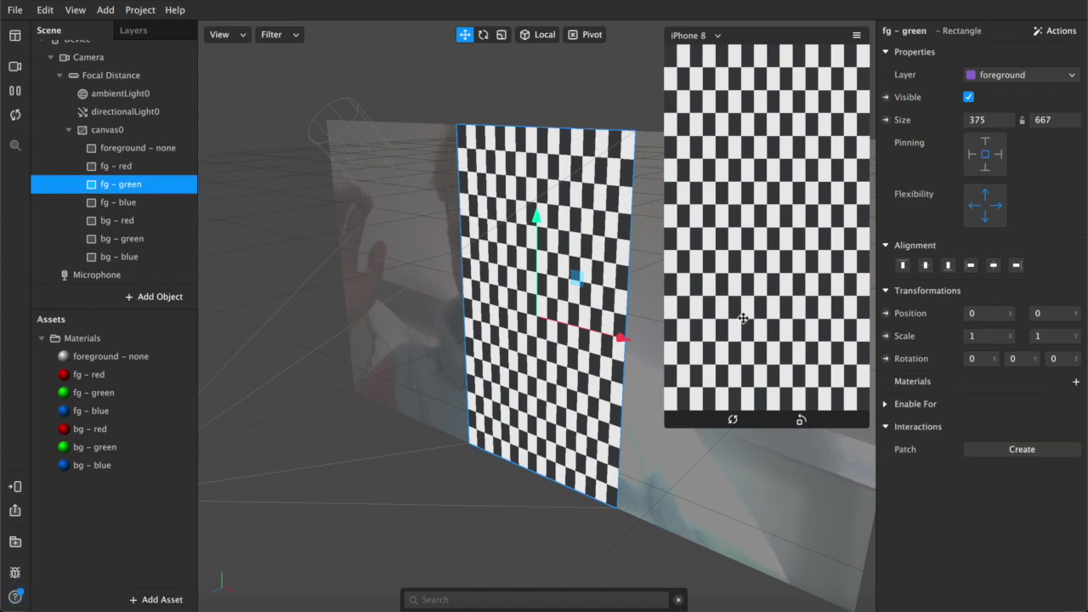
pyautogui.click(1075, 382)
pyautogui.click(993, 447)
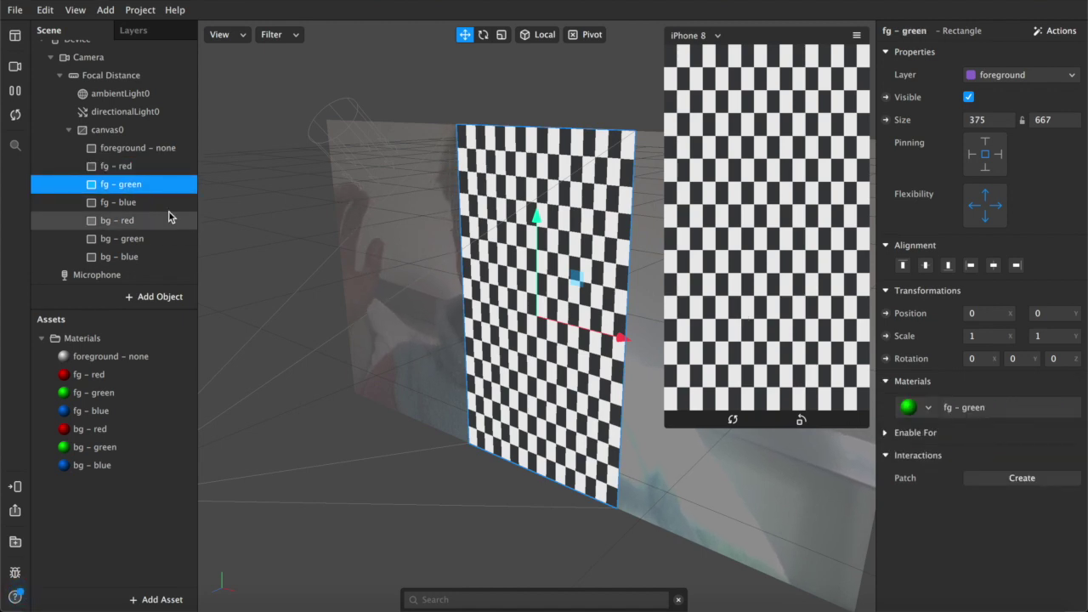
pyautogui.click(165, 204)
pyautogui.click(1076, 381)
pyautogui.click(990, 468)
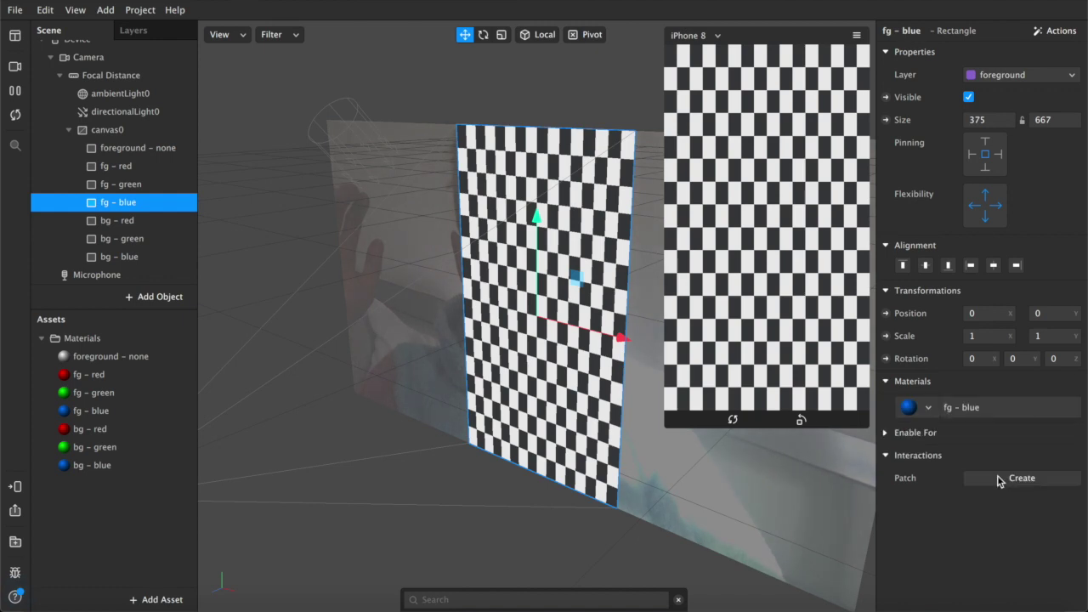
# - Assign the bg - red, bg - green and bg - blue materials to their matching rectangles
pyautogui.press('Down')
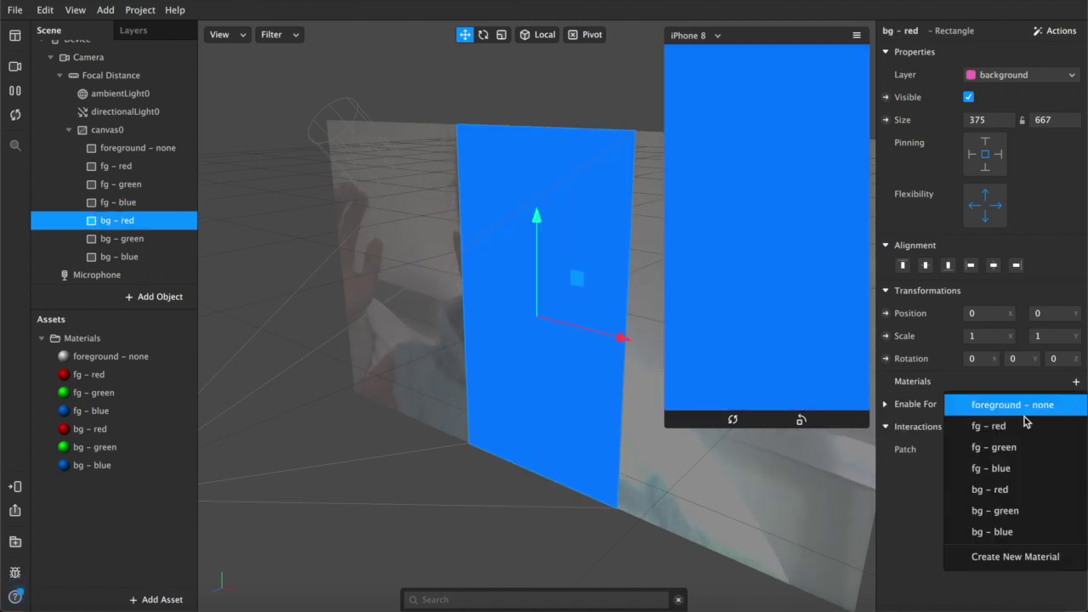
pyautogui.click(990, 490)
pyautogui.click(136, 238)
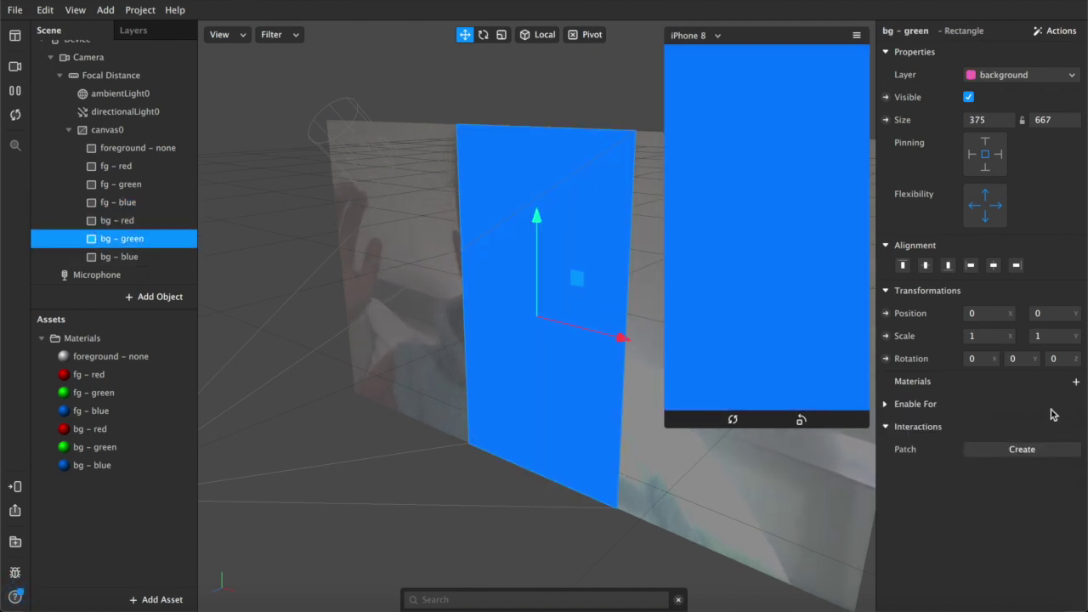
pyautogui.click(1075, 380)
pyautogui.click(1045, 512)
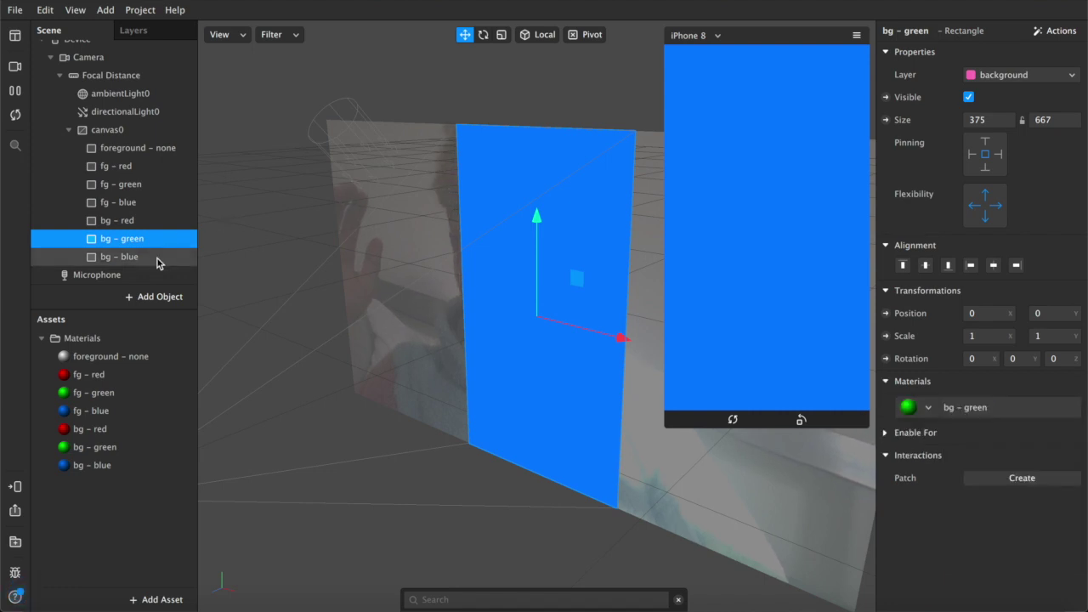
pyautogui.click(157, 260)
pyautogui.click(1075, 381)
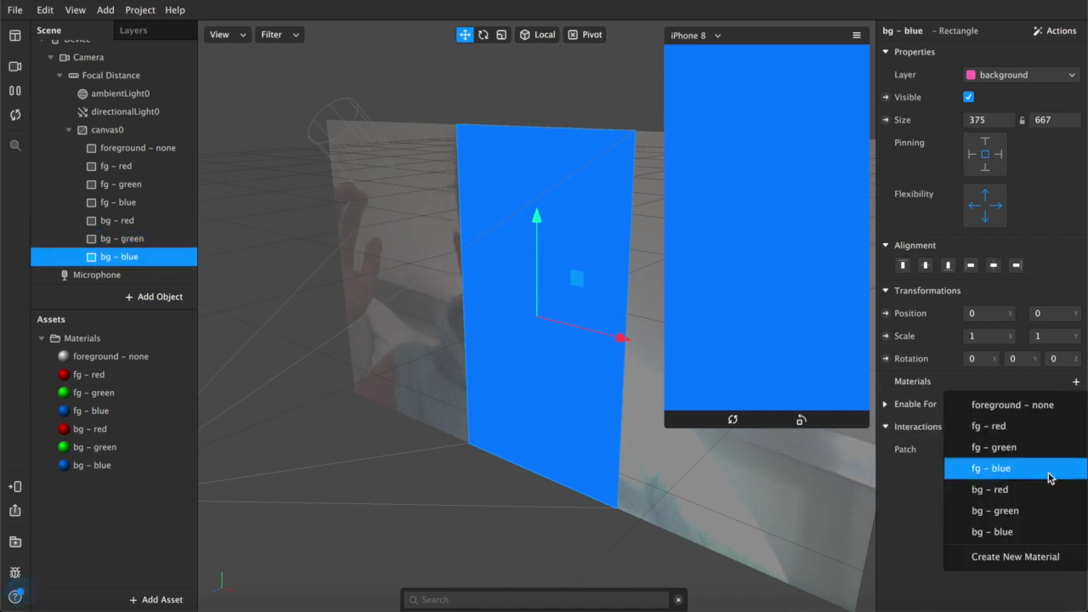
pyautogui.click(991, 532)
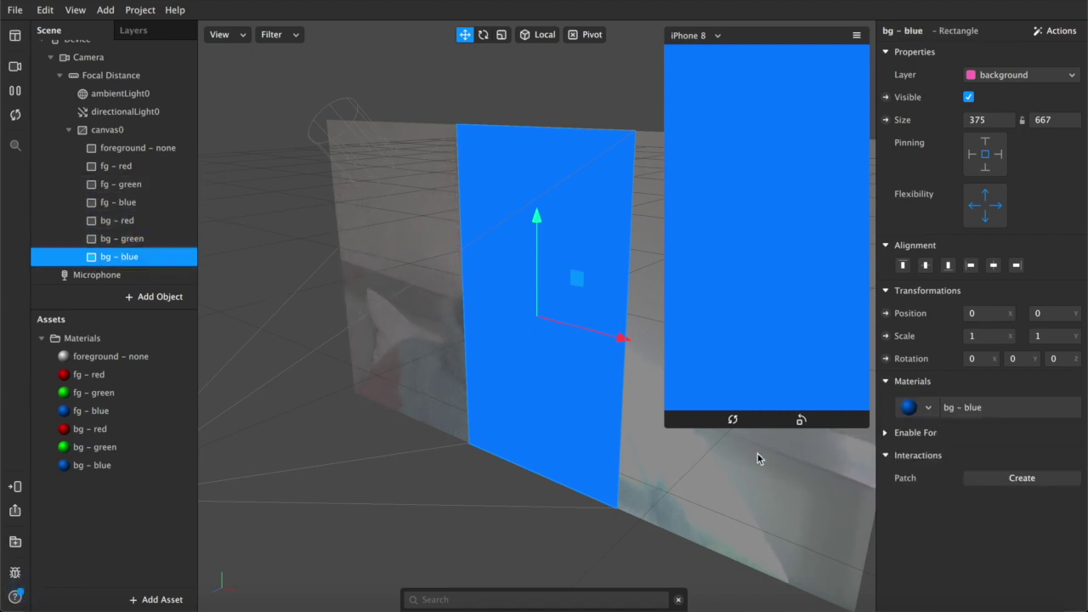
pyautogui.click(90, 374)
# - Select the six colour materials, fg - red through bg - blue, and set their opacity to 50%
pyautogui.click(89, 343)
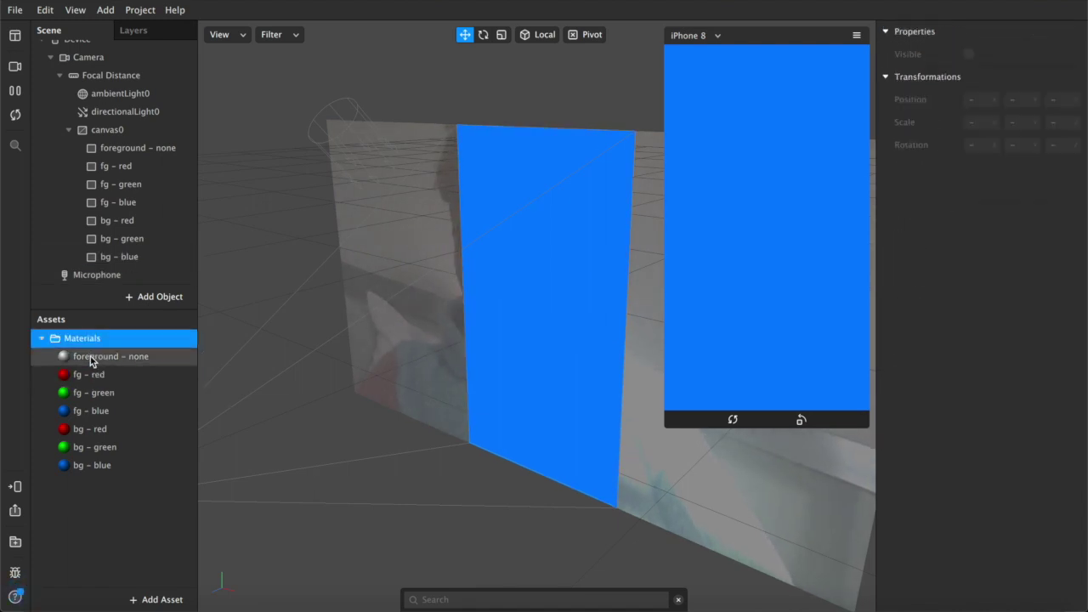
pyautogui.click(91, 358)
pyautogui.click(89, 374)
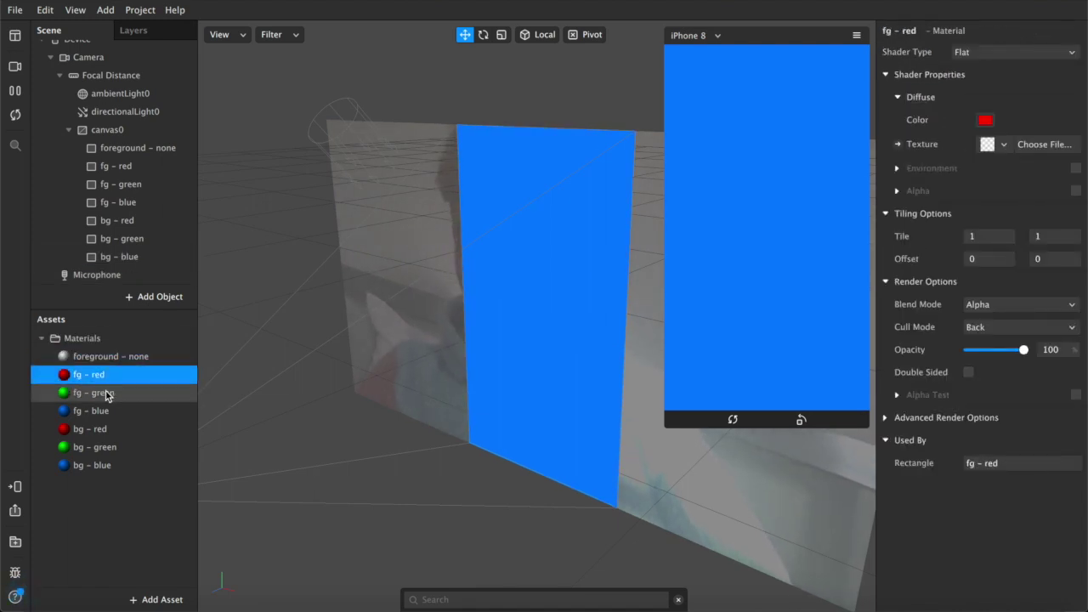
pyautogui.keyDown('shift'); pyautogui.click(93, 464); pyautogui.keyUp('shift')
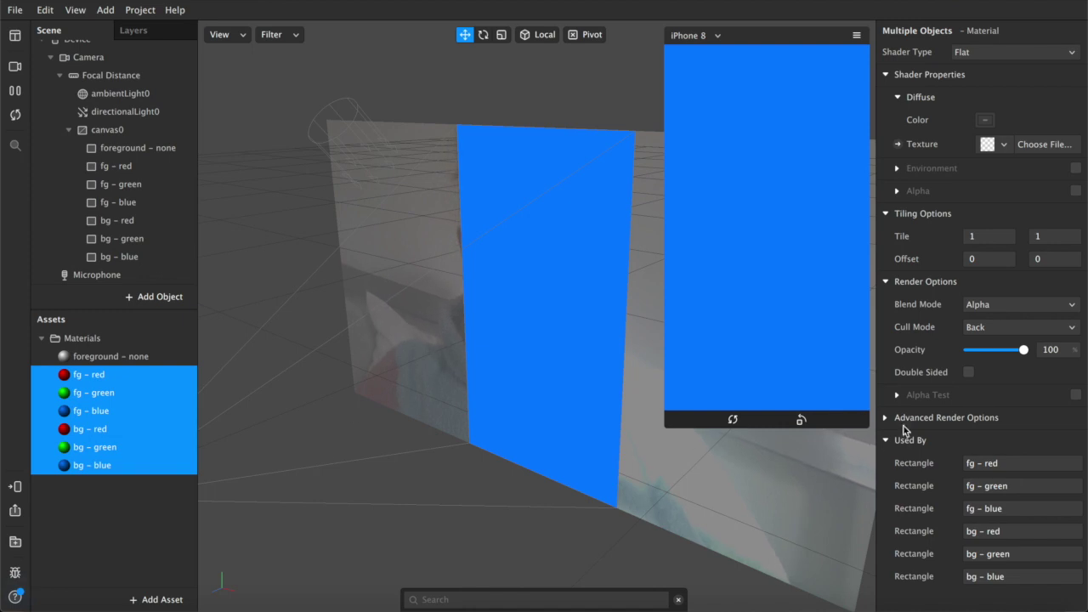
pyautogui.moveTo(1018, 349); pyautogui.dragTo(985, 352)
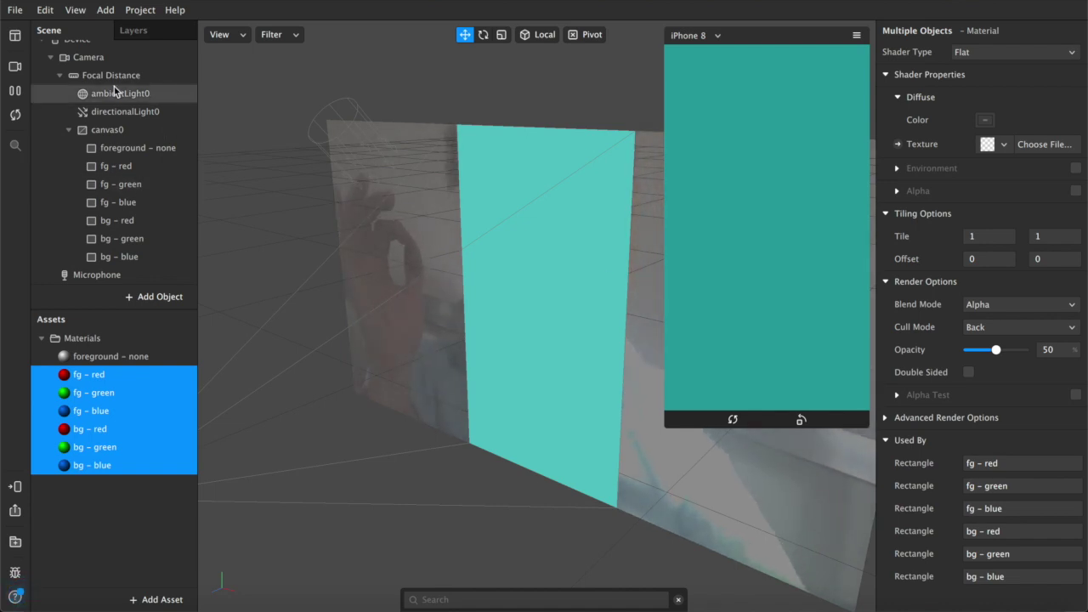
pyautogui.scroll(1, 102, 81)
pyautogui.click(72, 68)
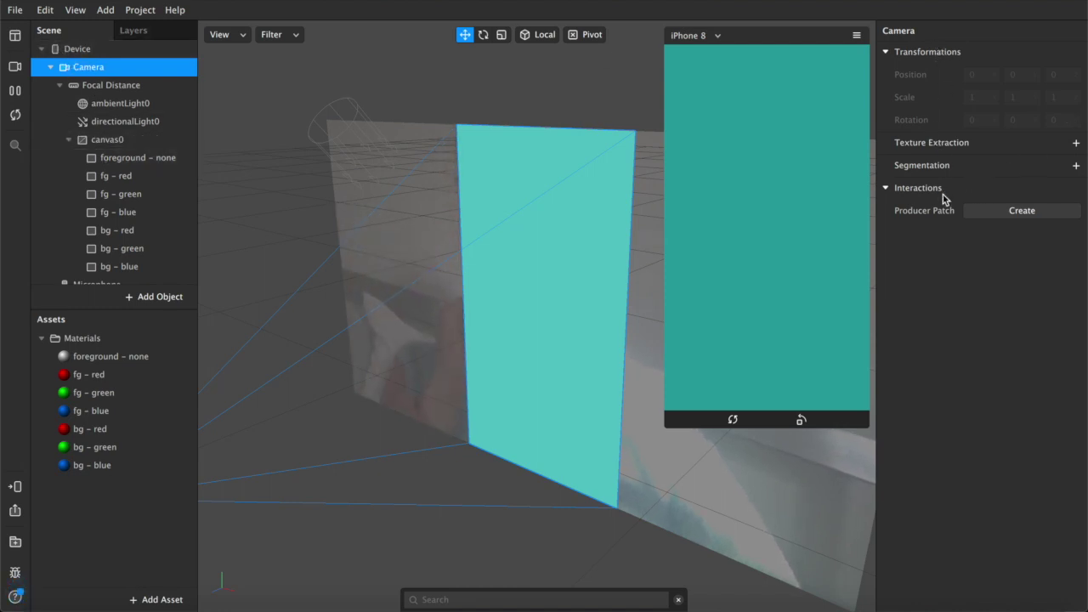
# - Add person segmentation and texture extraction to the camera, creating the segmentation mask and cameraTexture0
pyautogui.click(1077, 166)
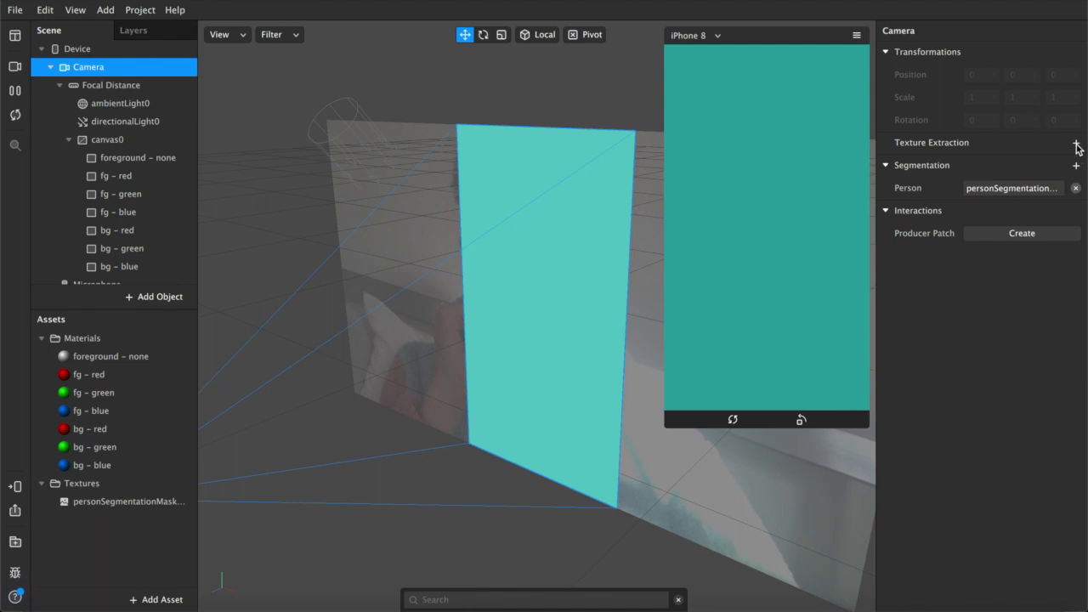
pyautogui.click(1076, 143)
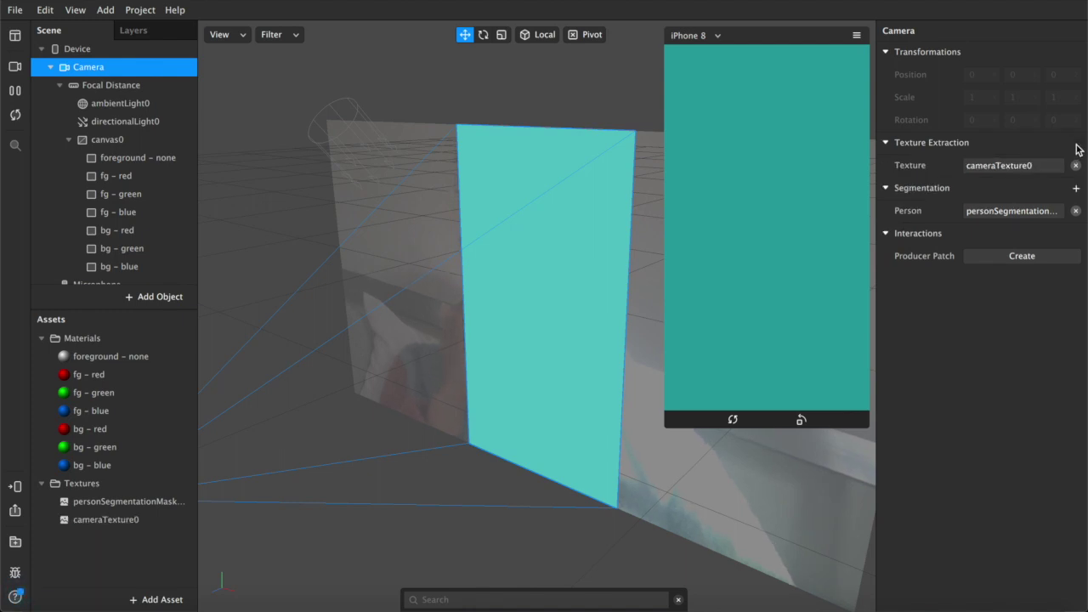
pyautogui.click(80, 500)
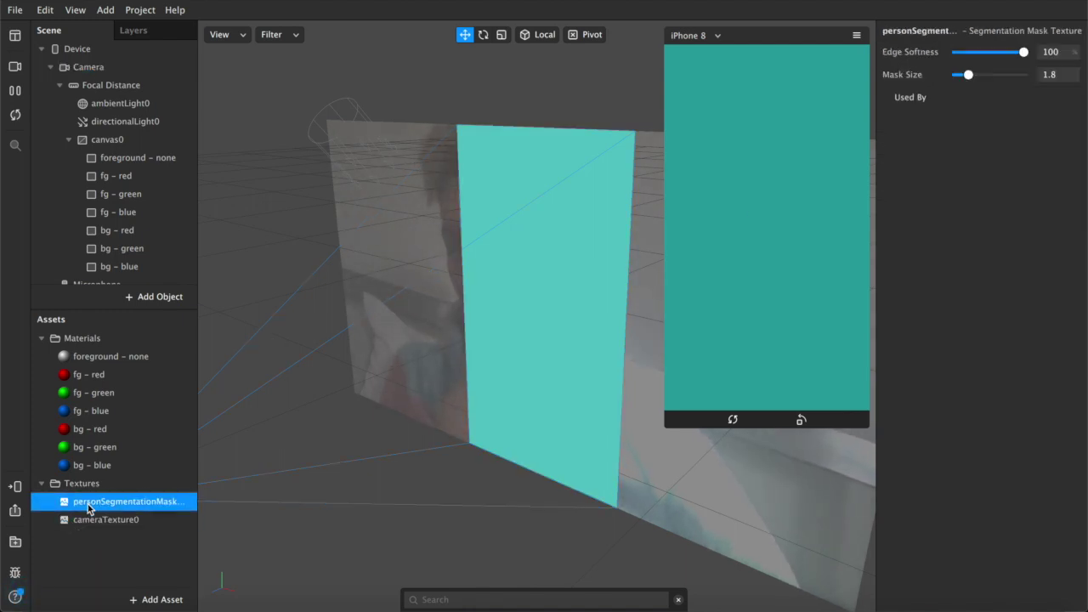
pyautogui.click(89, 517)
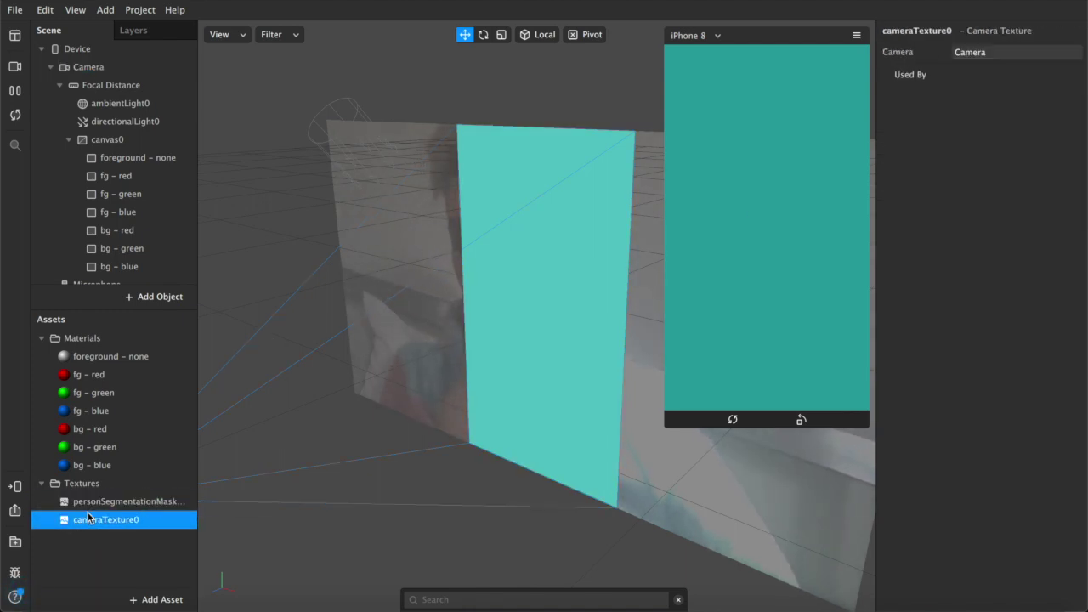
pyautogui.click(93, 360)
# - Give the four foreground materials texture cameraTexture0 and alpha texture personSegmentationMaskTexture0
pyautogui.moveTo(94, 366); pyautogui.dragTo(102, 414)
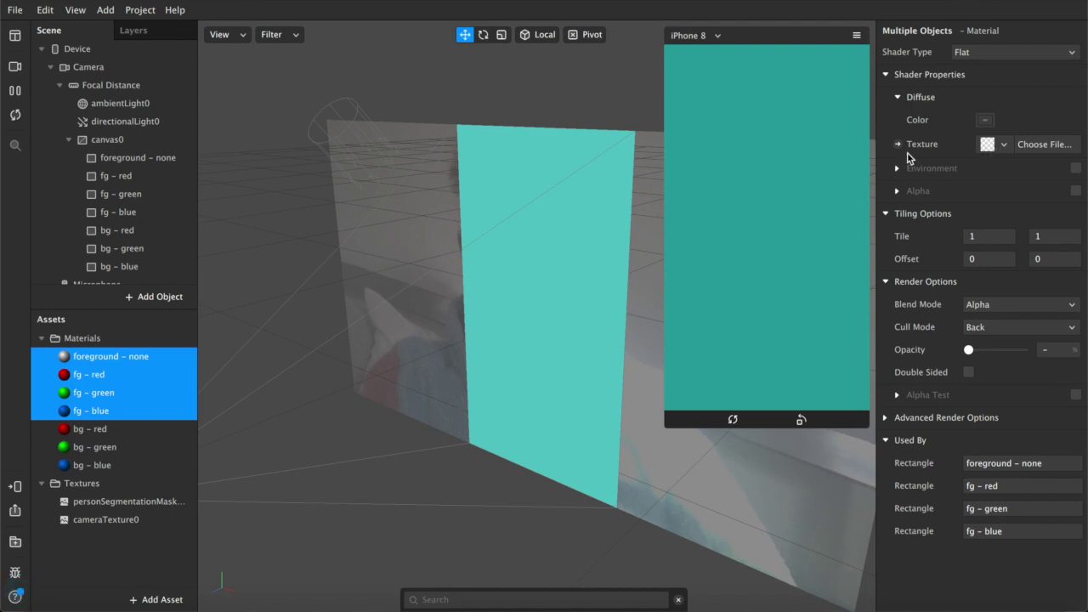
pyautogui.click(987, 147)
pyautogui.click(966, 191)
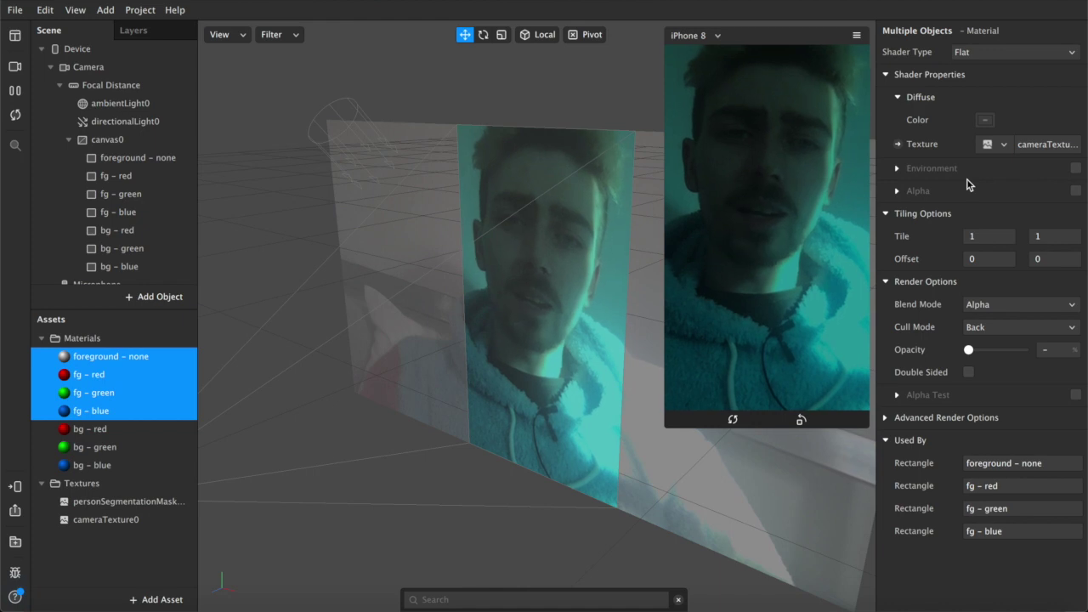
pyautogui.click(897, 190)
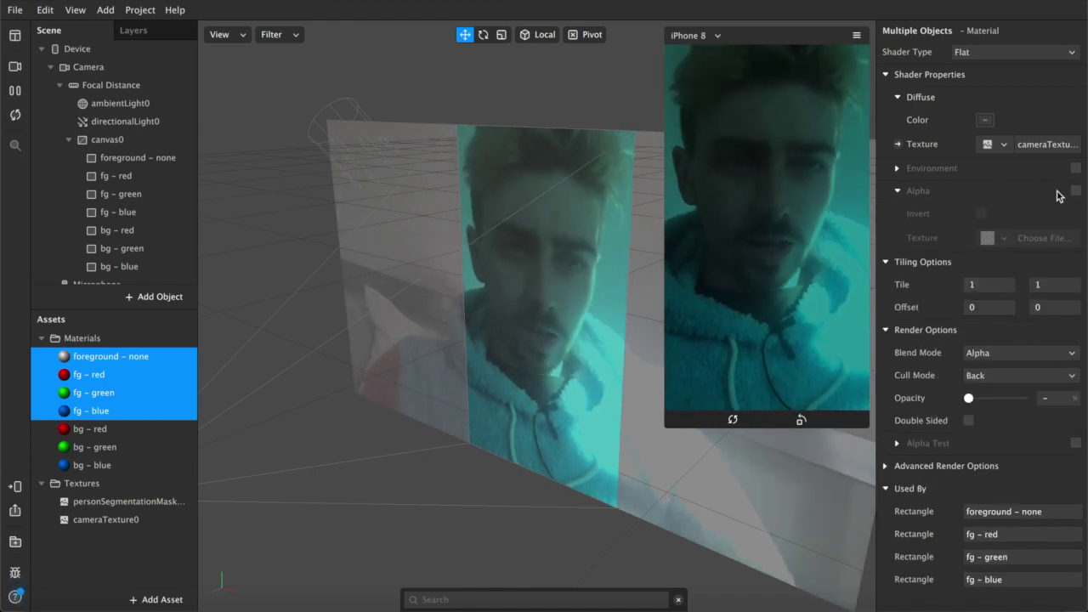
pyautogui.click(1075, 190)
pyautogui.click(988, 238)
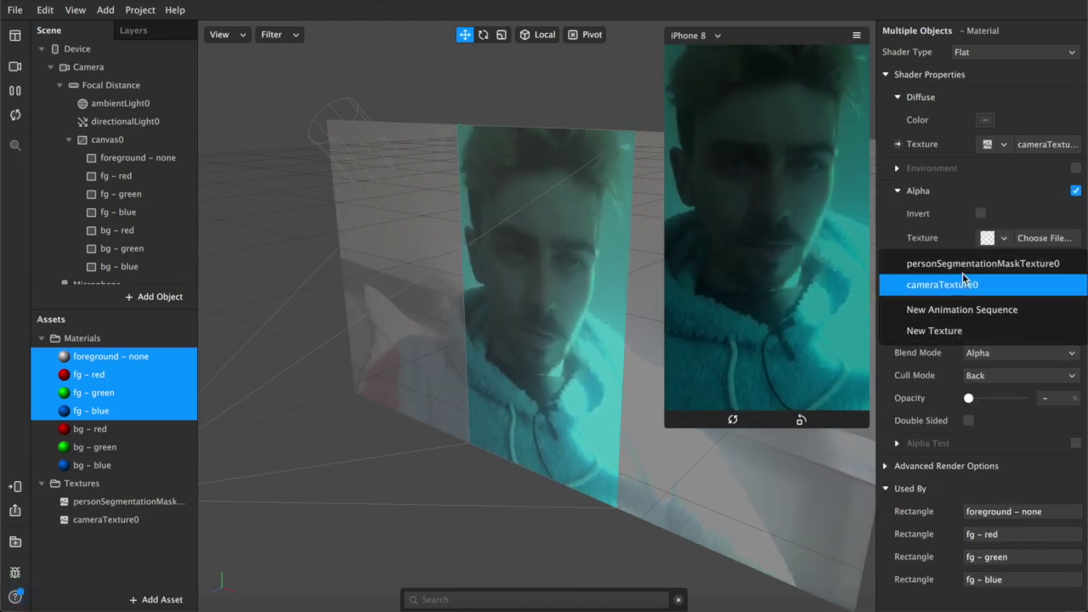
pyautogui.click(967, 265)
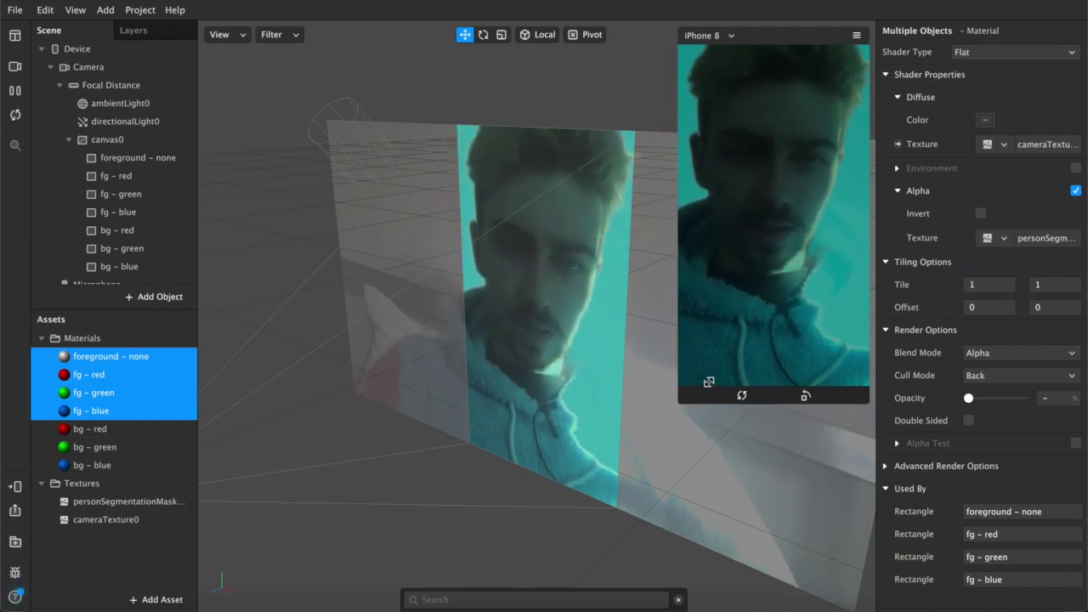
pyautogui.click(629, 365)
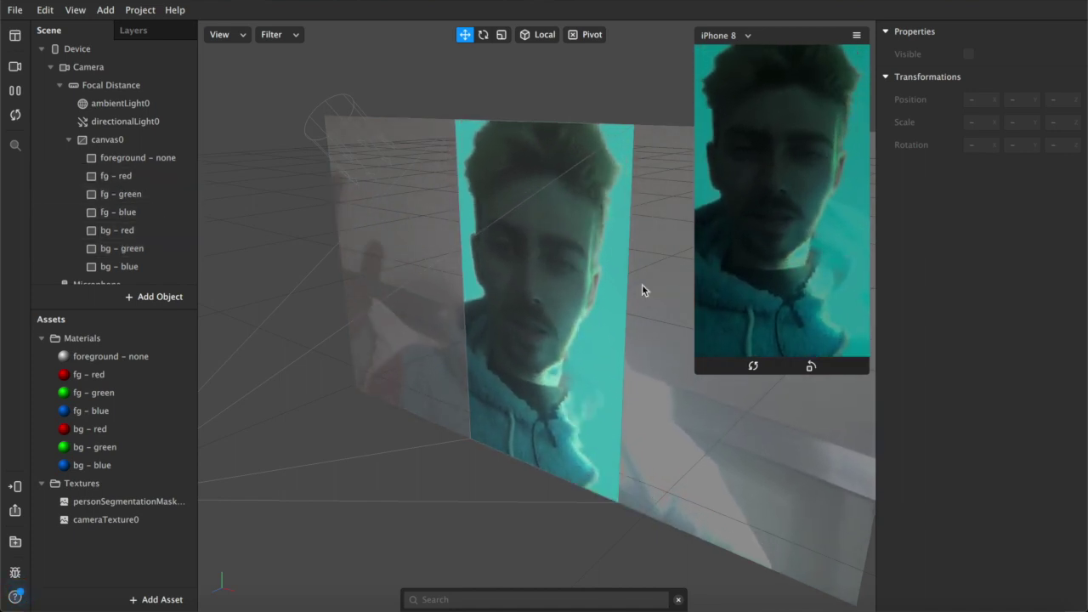
pyautogui.click(75, 9)
# - Show the Patch Editor and add a Screen Tap patch to the canvas
pyautogui.click(85, 34)
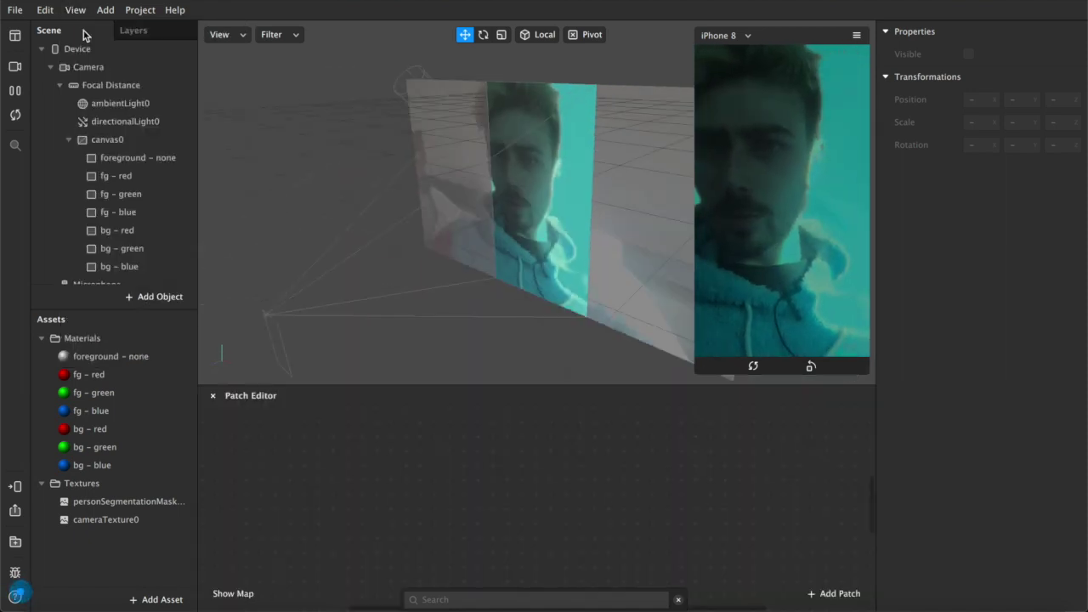
pyautogui.rightClick(357, 469)
pyautogui.write('scree')
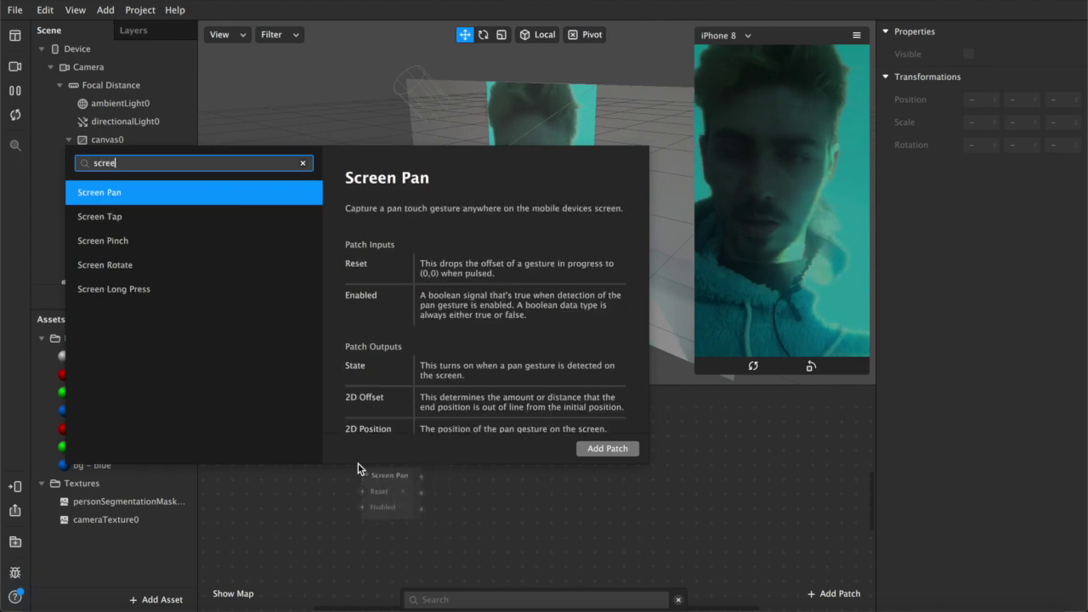
pyautogui.write('n tap')
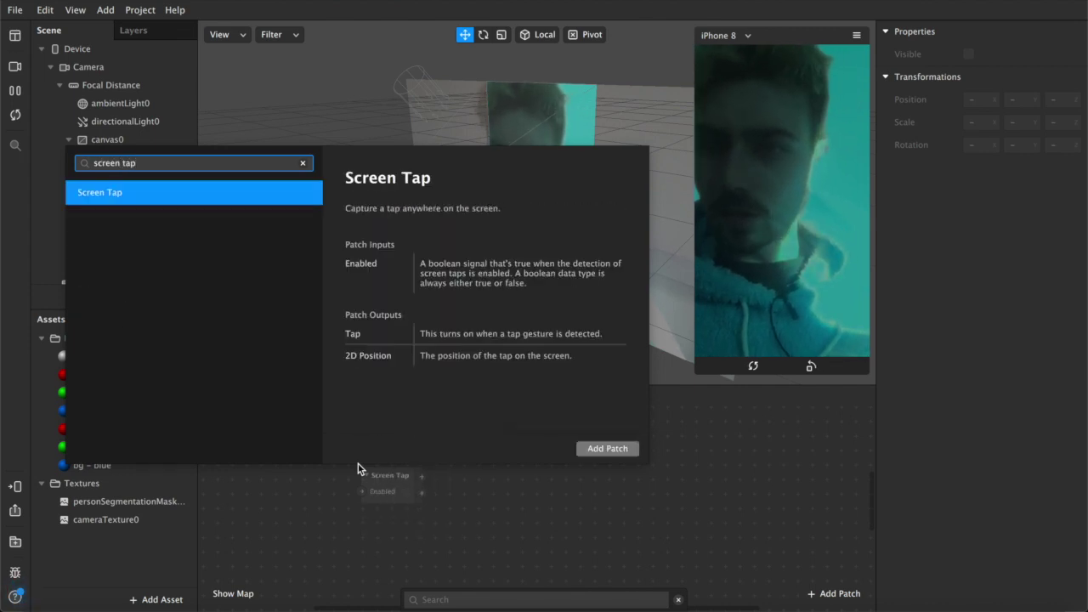
pyautogui.press('Return')
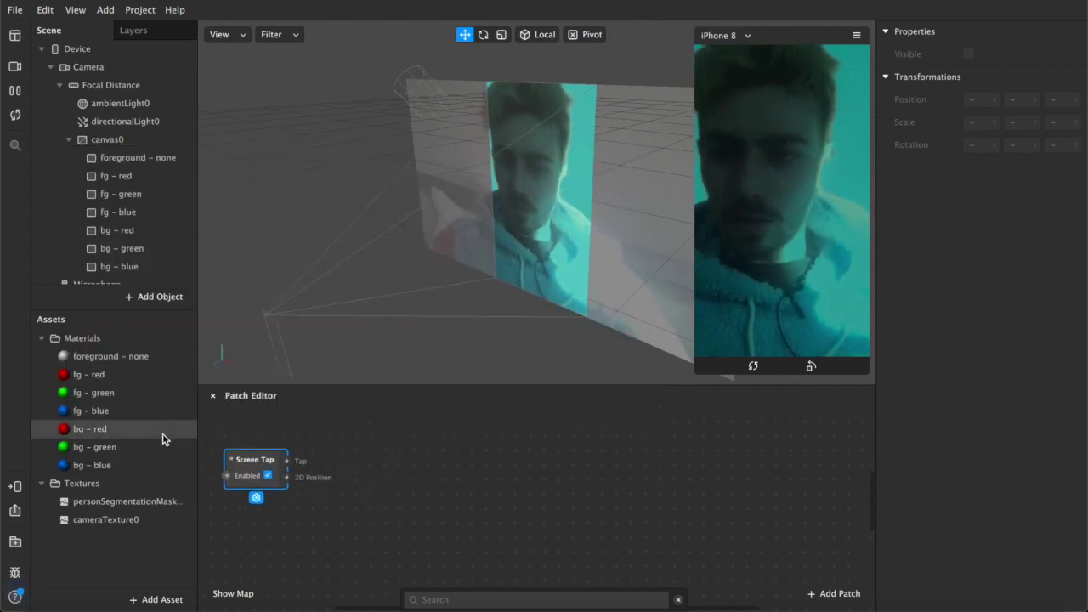
# - Wire a Counter patch from Screen Tap's Tap output and set its Maximum Count to 7
pyautogui.moveTo(294, 468); pyautogui.dragTo(384, 477)
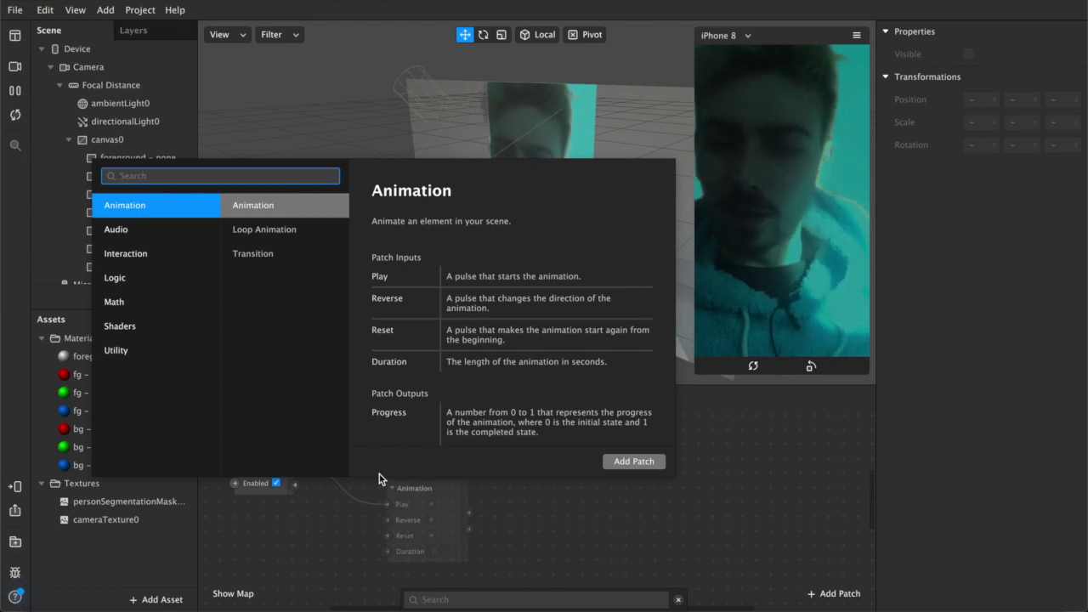
pyautogui.write('count')
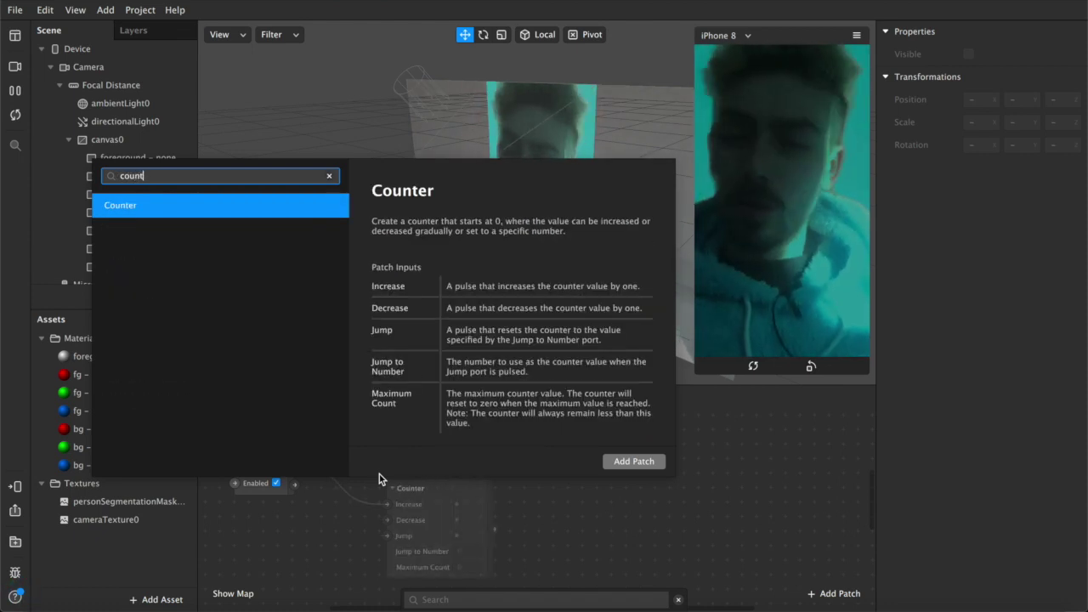
pyautogui.press('Return')
pyautogui.moveTo(441, 495); pyautogui.dragTo(376, 445)
pyautogui.click(398, 516)
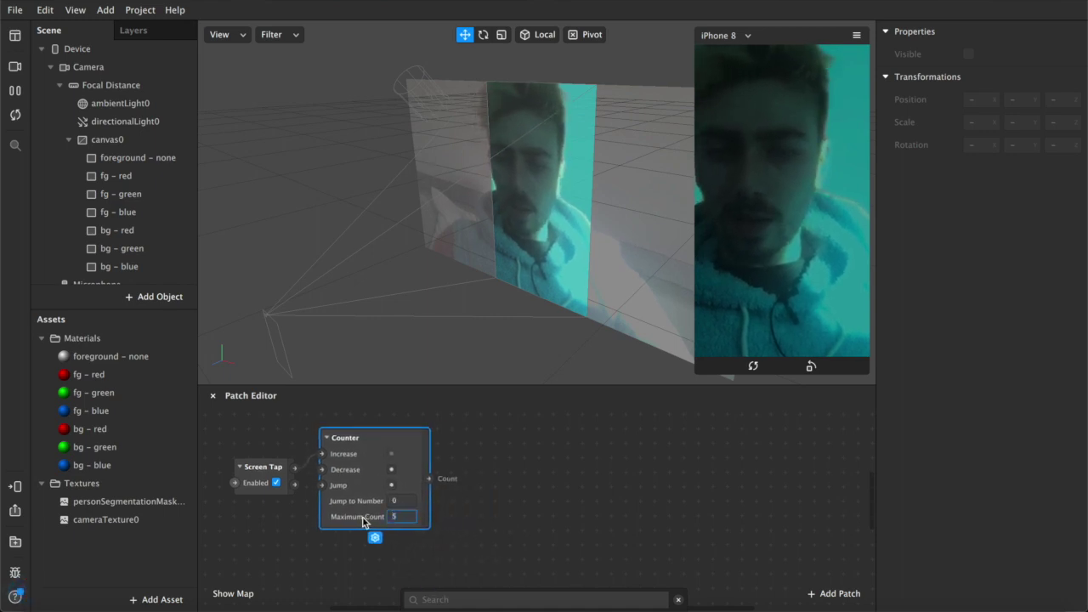
pyautogui.write('7')
pyautogui.press('Return')
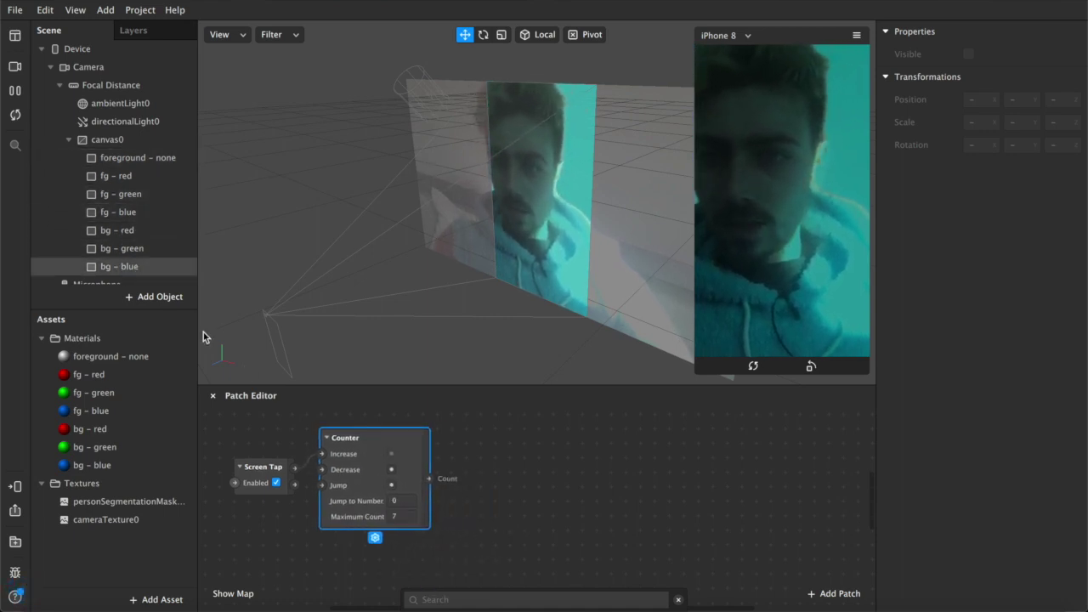
pyautogui.moveTo(429, 482); pyautogui.dragTo(506, 480)
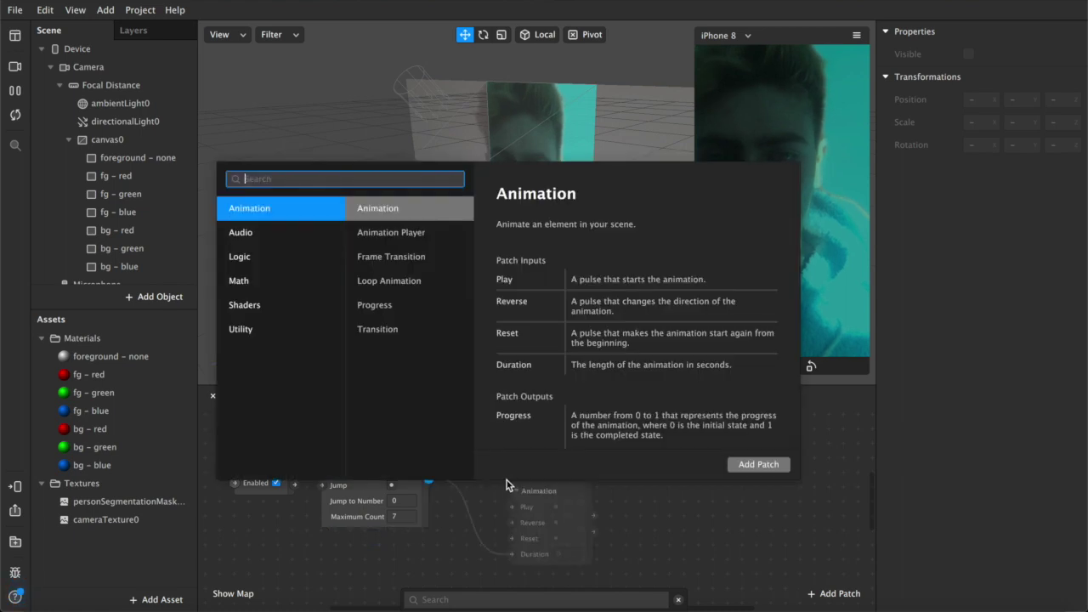
# - Add an Equals Exactly patch fed by the Counter's count and duplicate it into seven comparisons
pyautogui.write('equals')
pyautogui.press('Down')
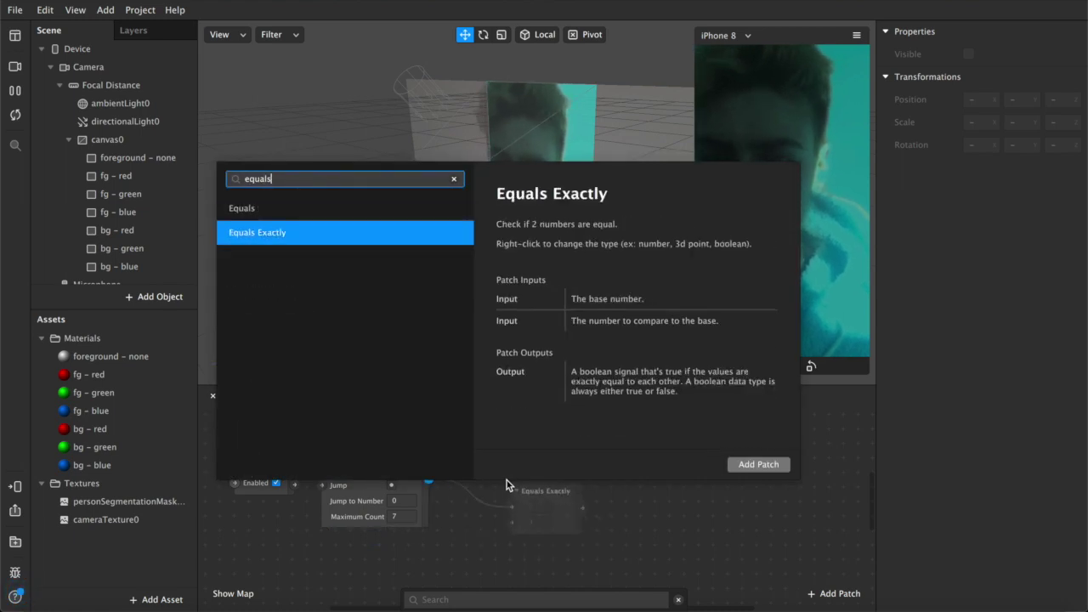
pyautogui.press('Return')
pyautogui.moveTo(528, 483); pyautogui.dragTo(470, 414)
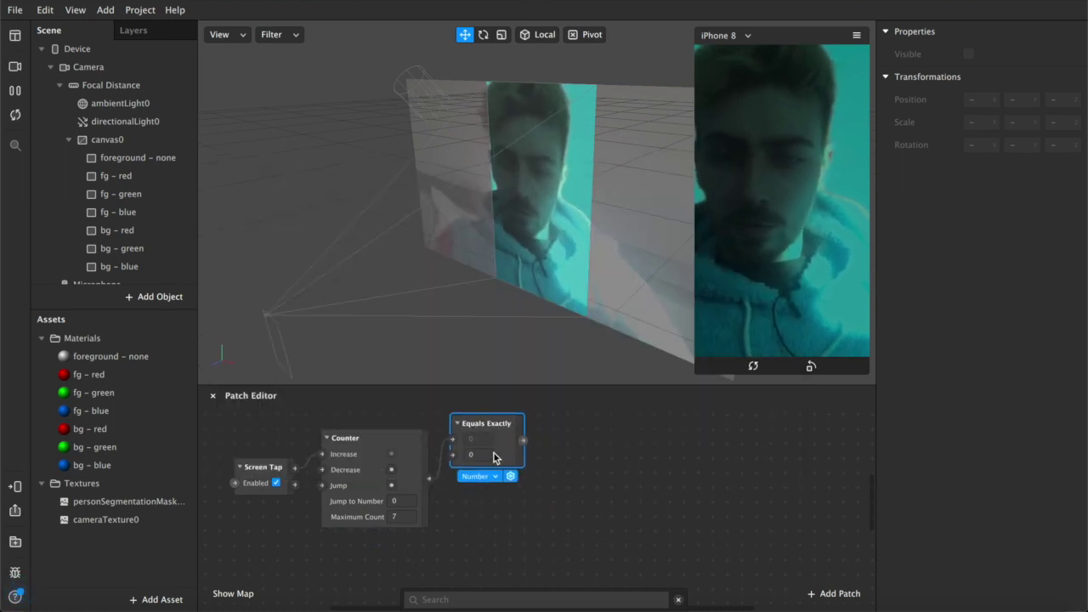
pyautogui.hotkey('ctrl', 'd')
pyautogui.hotkey('ctrl', 'd')
pyautogui.hotkey('ctrl', 'd')
pyautogui.hotkey('ctrl', 'd')
pyautogui.hotkey('ctrl', 'd')
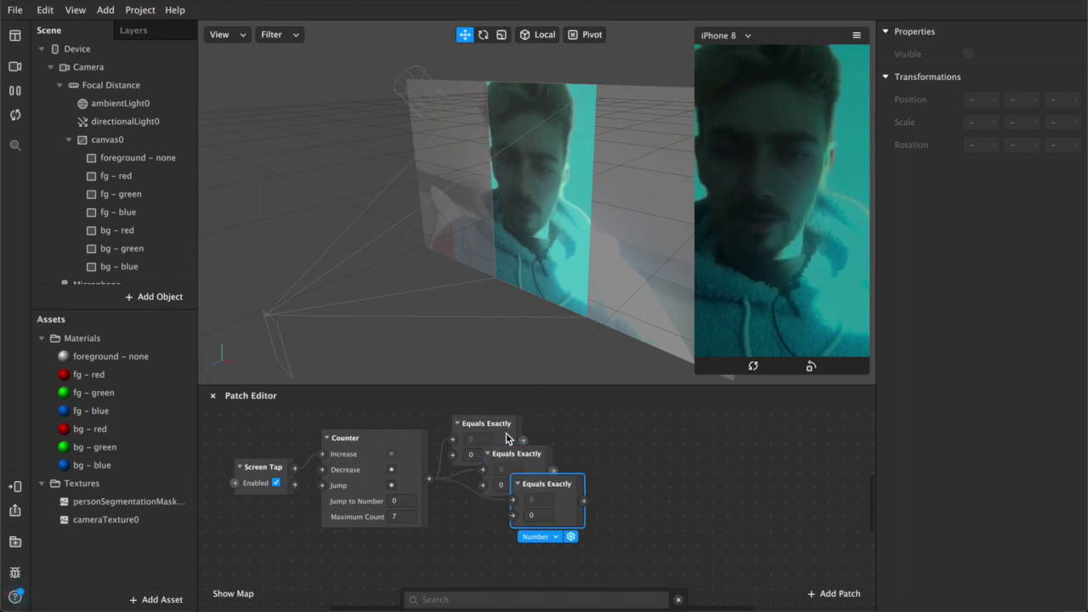
pyautogui.hotkey('ctrl', 'd')
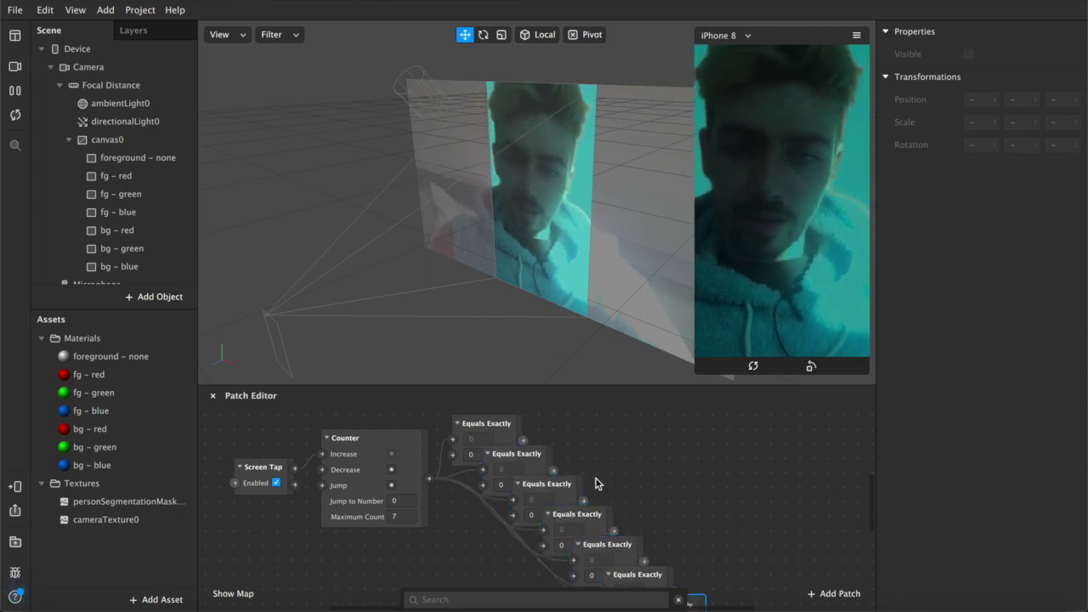
pyautogui.scroll(-1, 493, 451)
# - Set the Equals Exactly comparison numbers to 0, 1, 2, 3 and upward
pyautogui.click(457, 437)
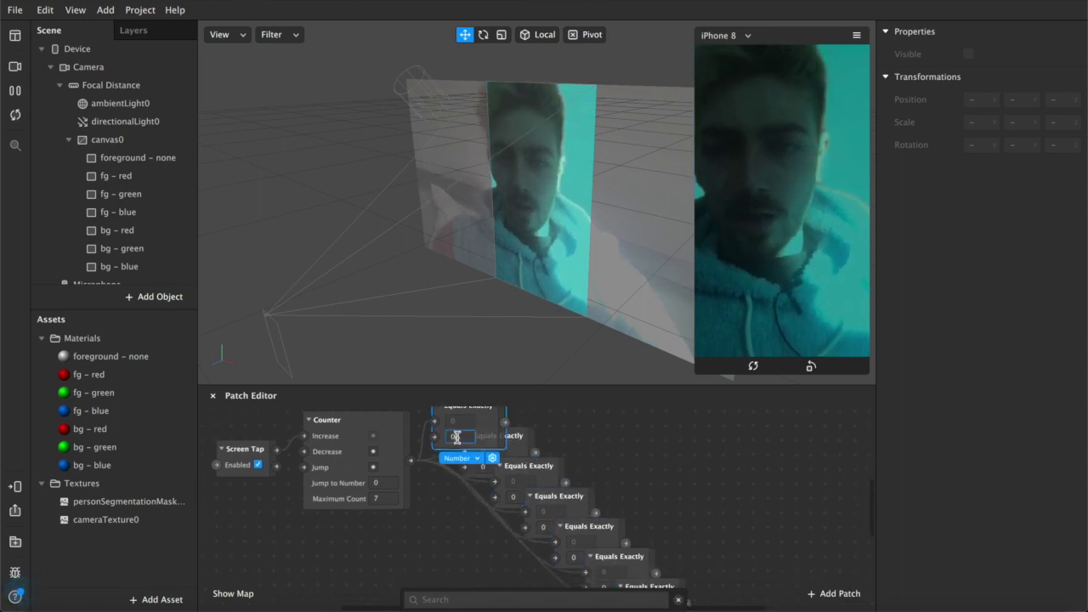
pyautogui.click(487, 467)
pyautogui.click(510, 508)
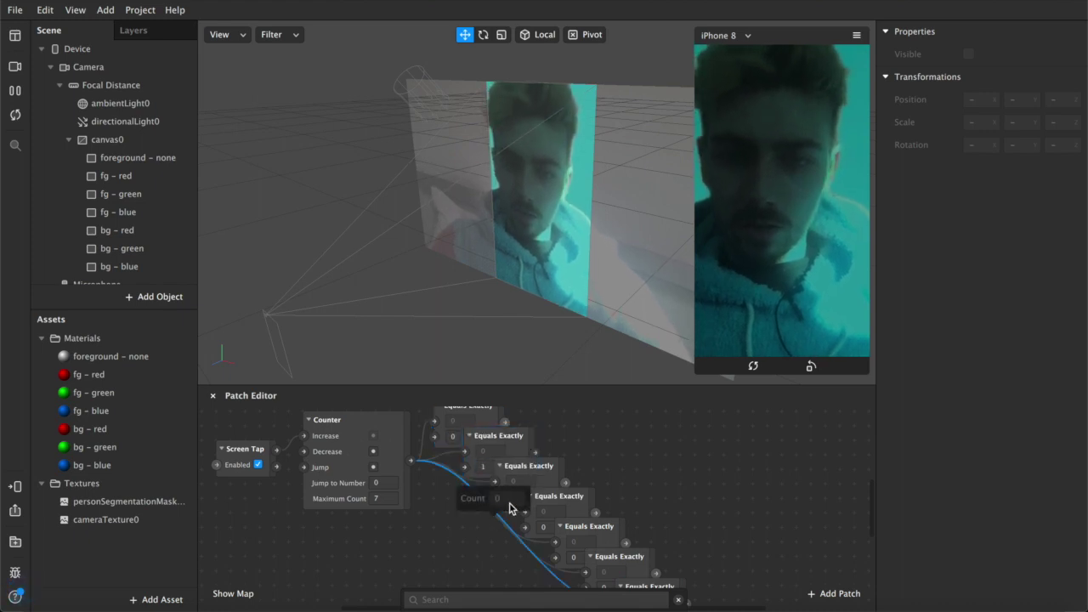
pyautogui.click(524, 496)
pyautogui.press('BackSpace')
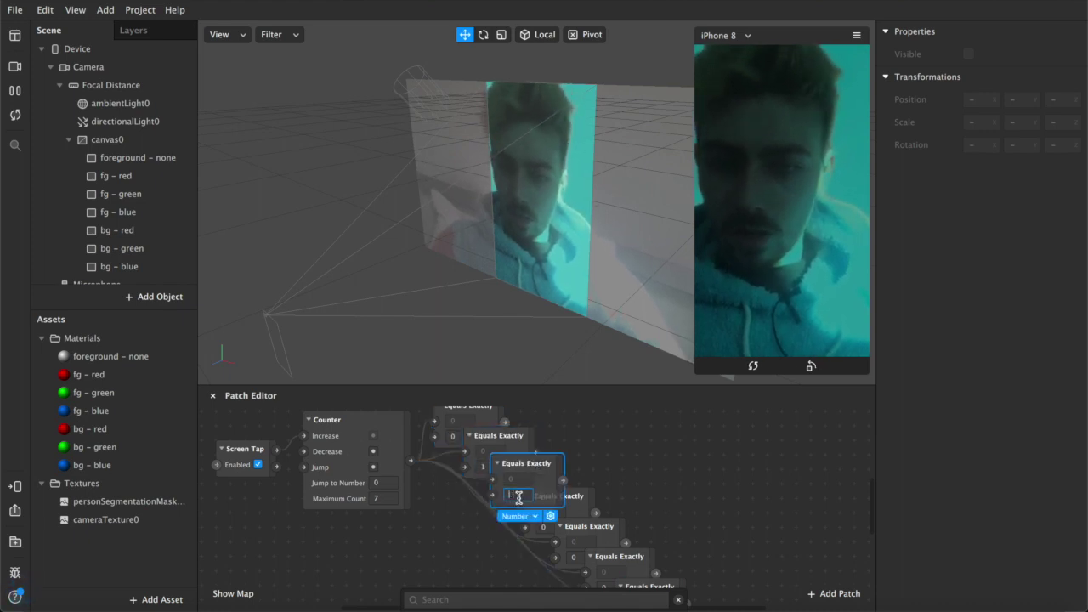
pyautogui.click(546, 529)
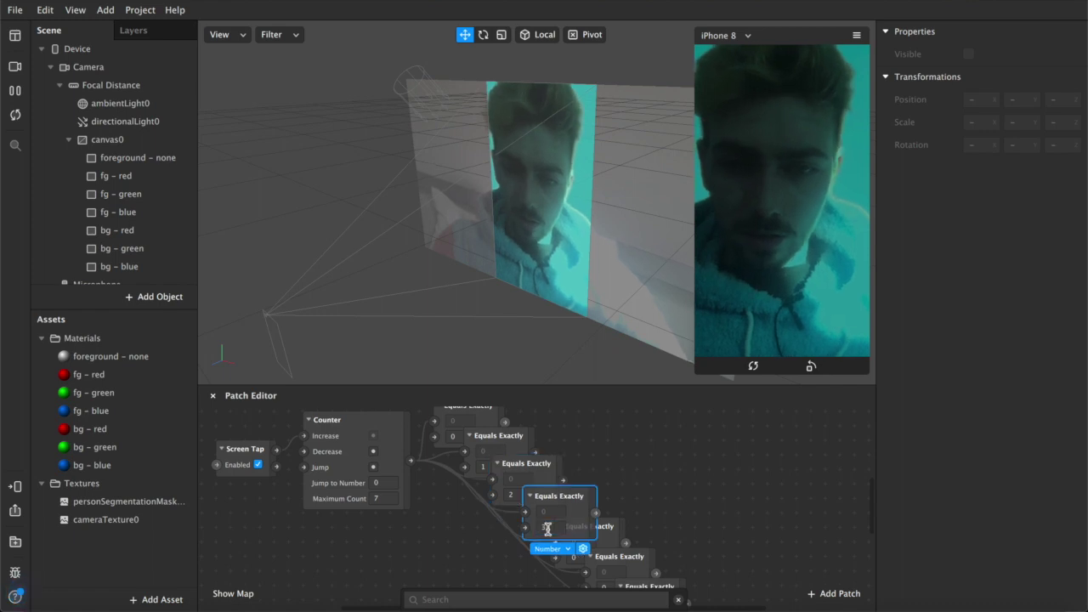
pyautogui.click(581, 559)
pyautogui.scroll(-2, 582, 559)
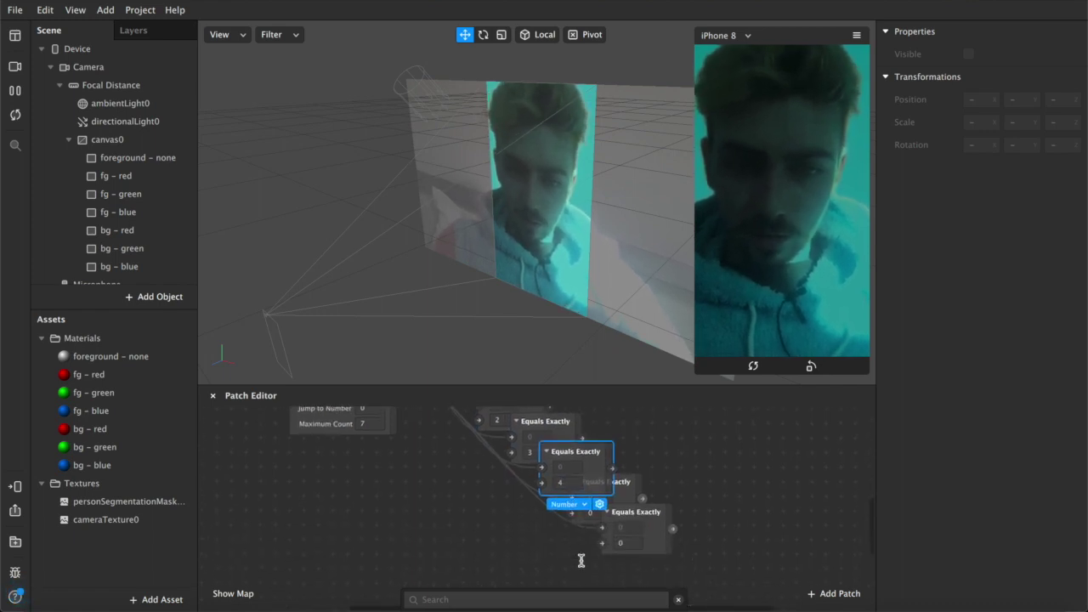
pyautogui.click(596, 513)
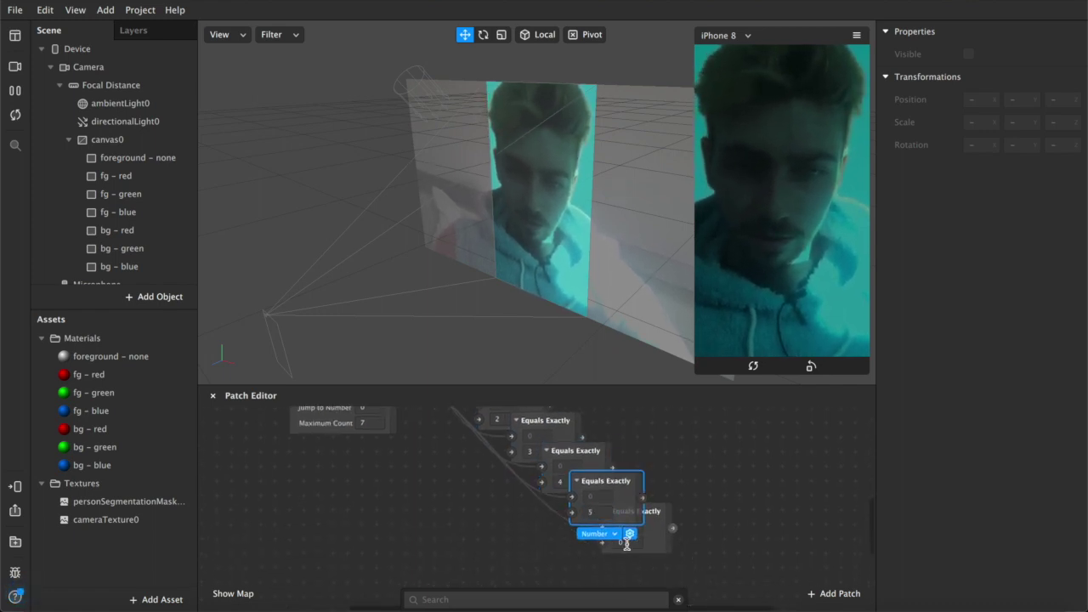
pyautogui.scroll(3, 444, 510)
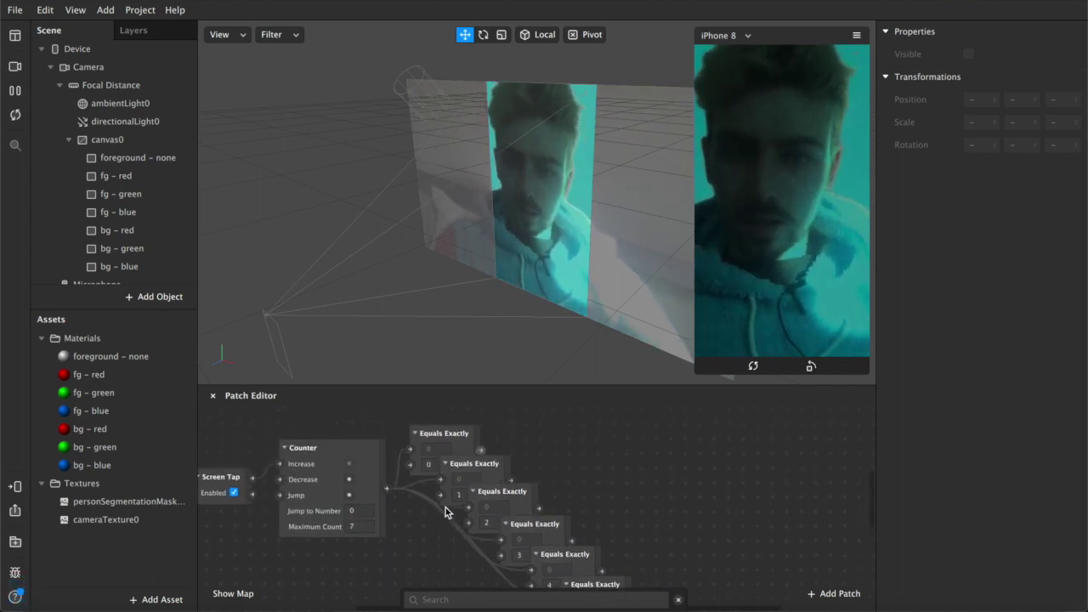
pyautogui.keyDown('ctrl'); pyautogui.scroll(-4, 445, 510); pyautogui.keyUp('ctrl')
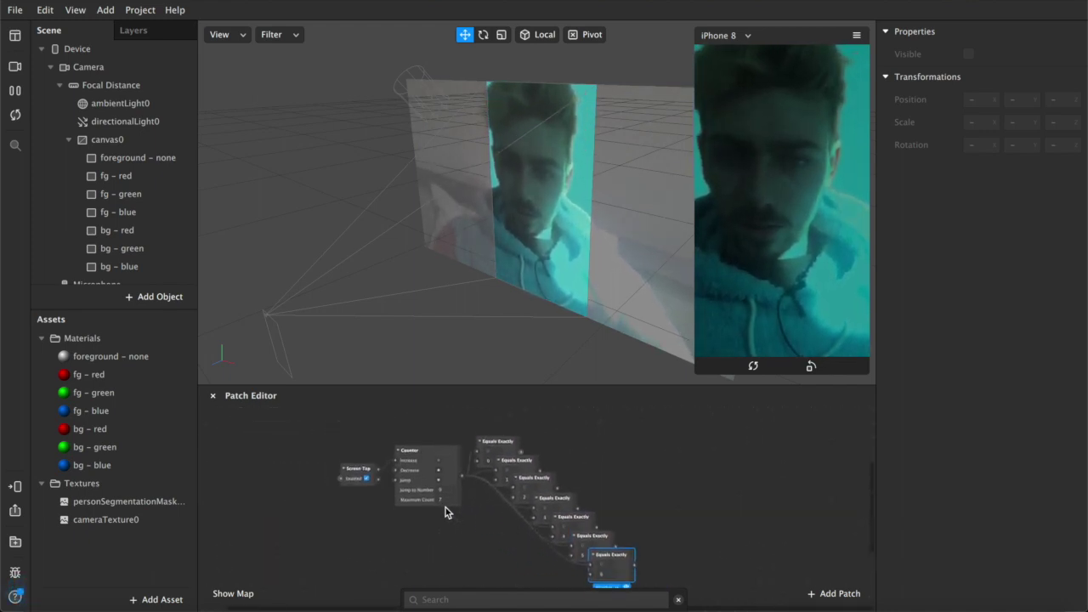
# - Select the six colour rectangles, fg - red to bg - blue, and create their Visible patches
pyautogui.click(118, 176)
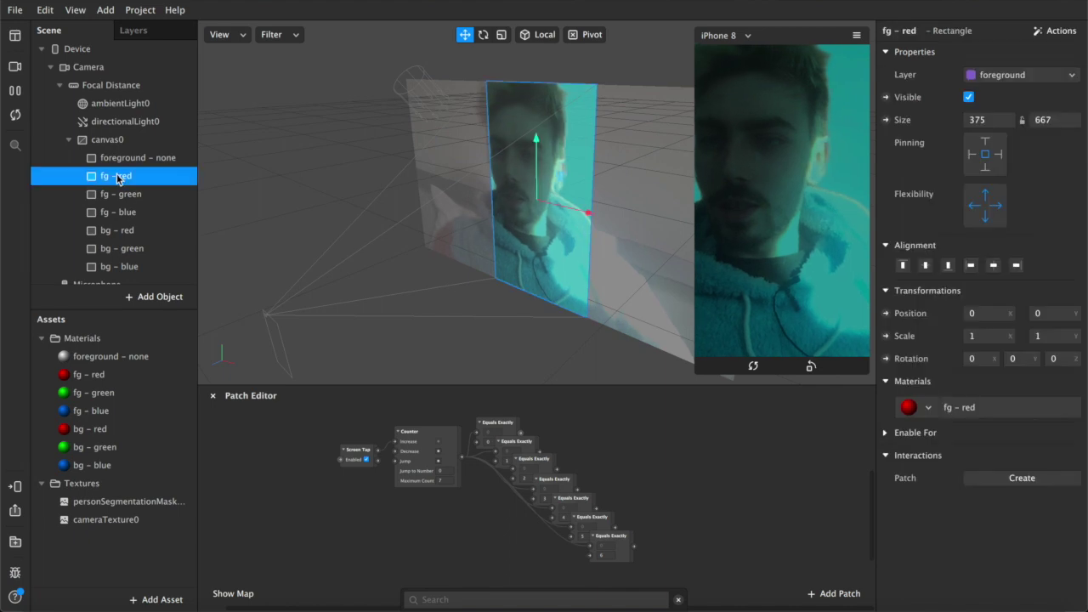
pyautogui.keyDown('shift'); pyautogui.click(128, 266); pyautogui.keyUp('shift')
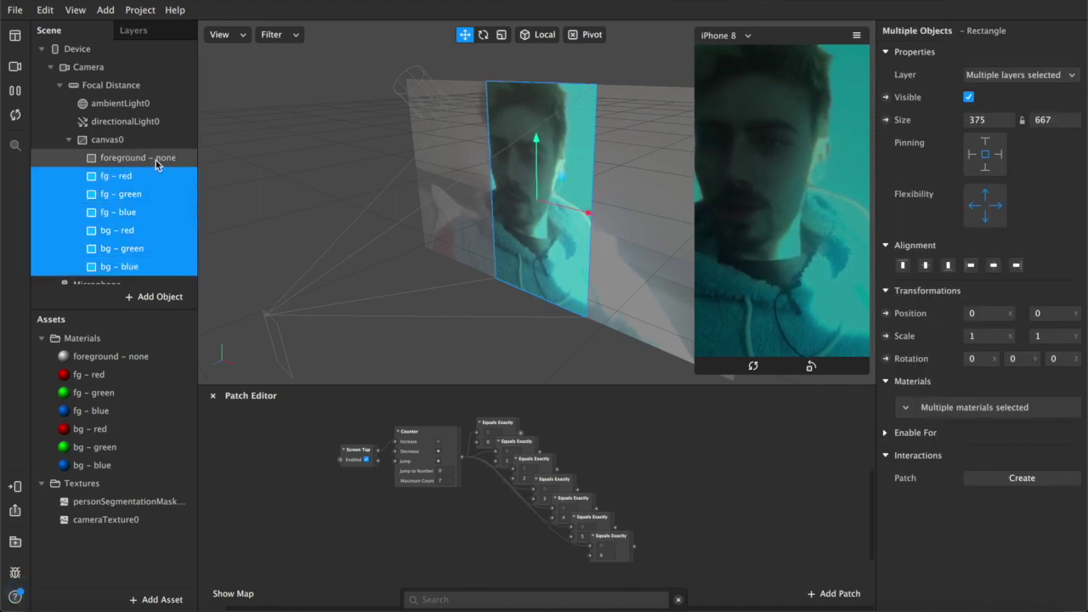
pyautogui.scroll(-1, 131, 170)
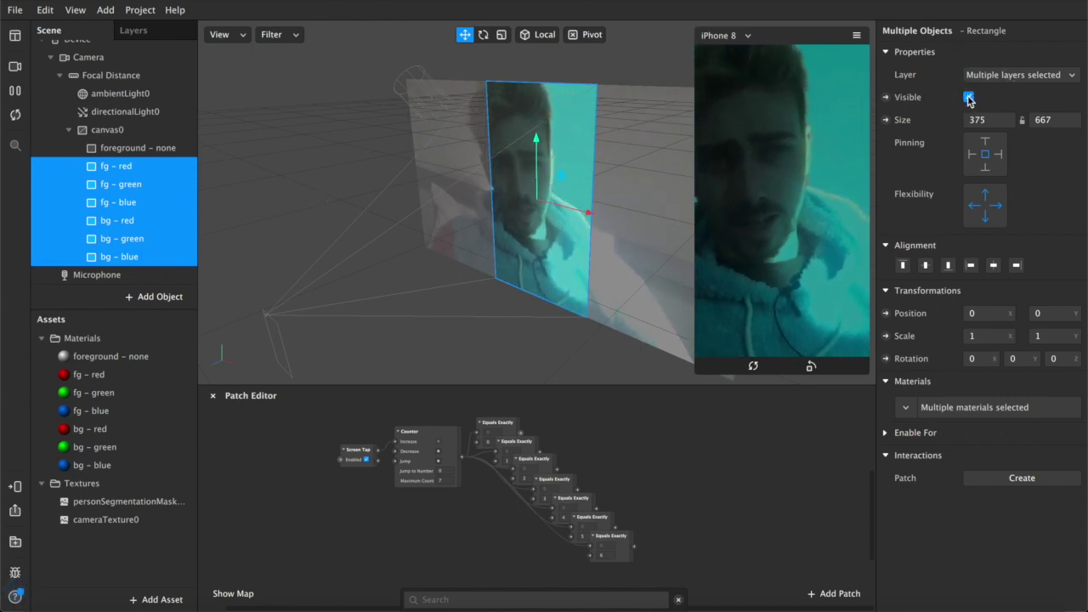
pyautogui.click(886, 98)
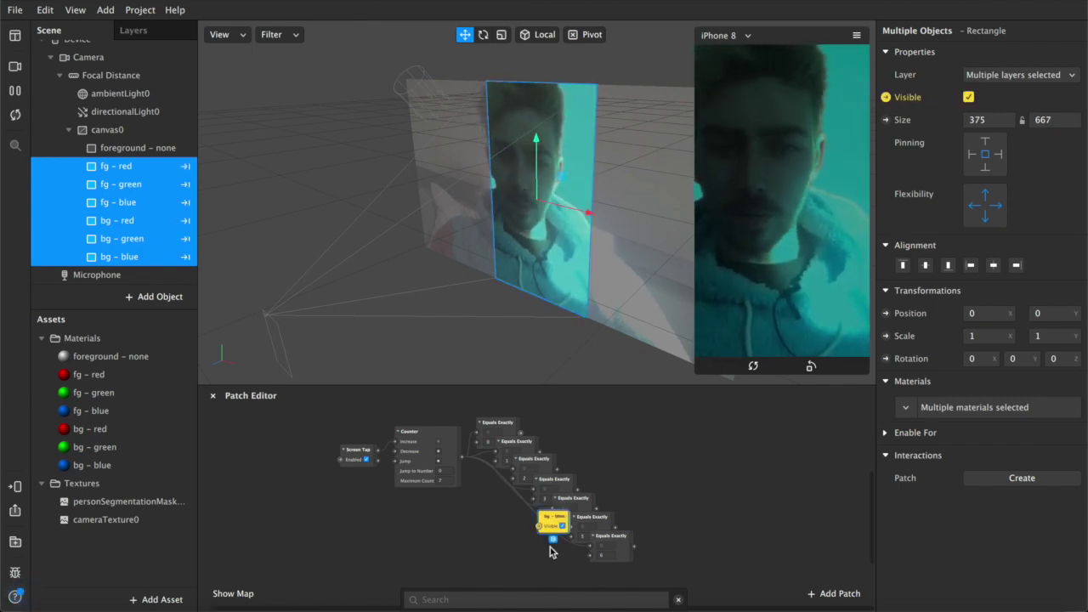
pyautogui.scroll(5, 530, 525)
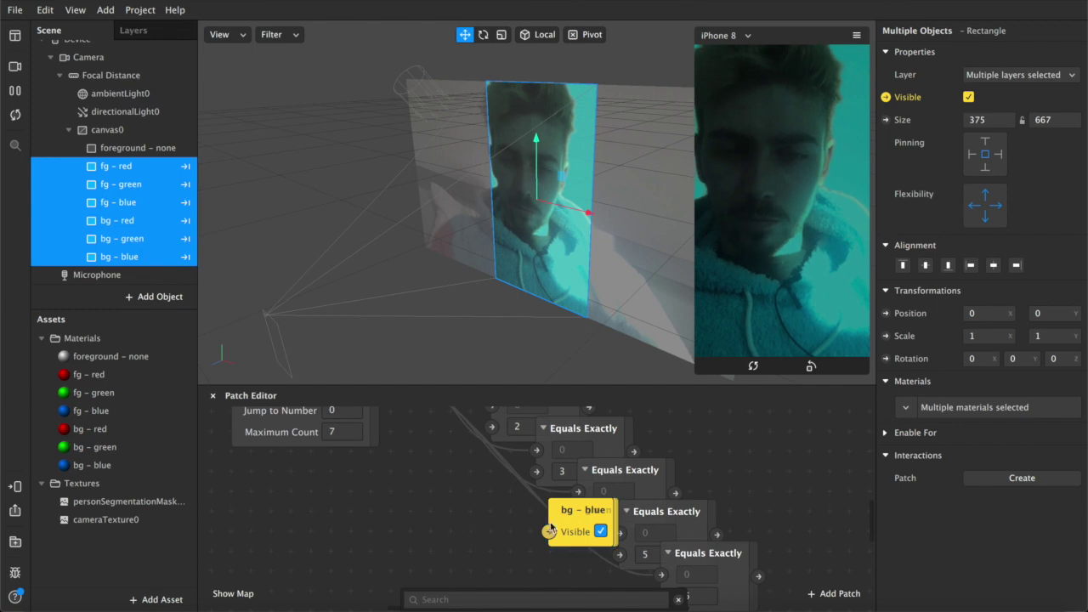
# - Spread the six Visible patches out of the stack beside the Equals Exactly chain
pyautogui.moveTo(567, 499); pyautogui.dragTo(783, 525)
pyautogui.hscroll(2, 680, 476)
pyautogui.hscroll(1, 671, 473)
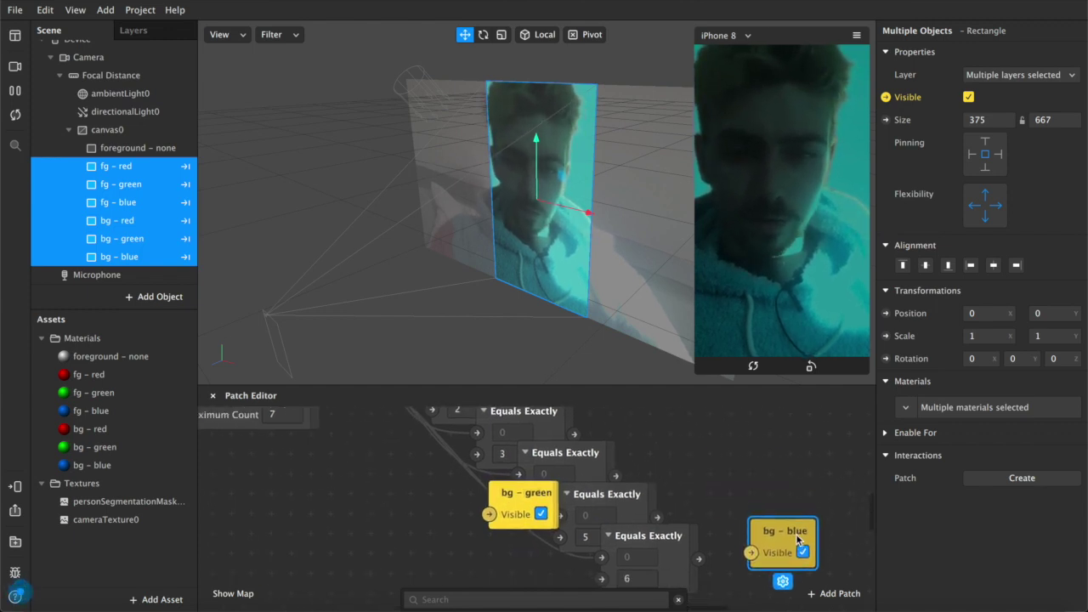
pyautogui.moveTo(527, 522); pyautogui.dragTo(749, 452)
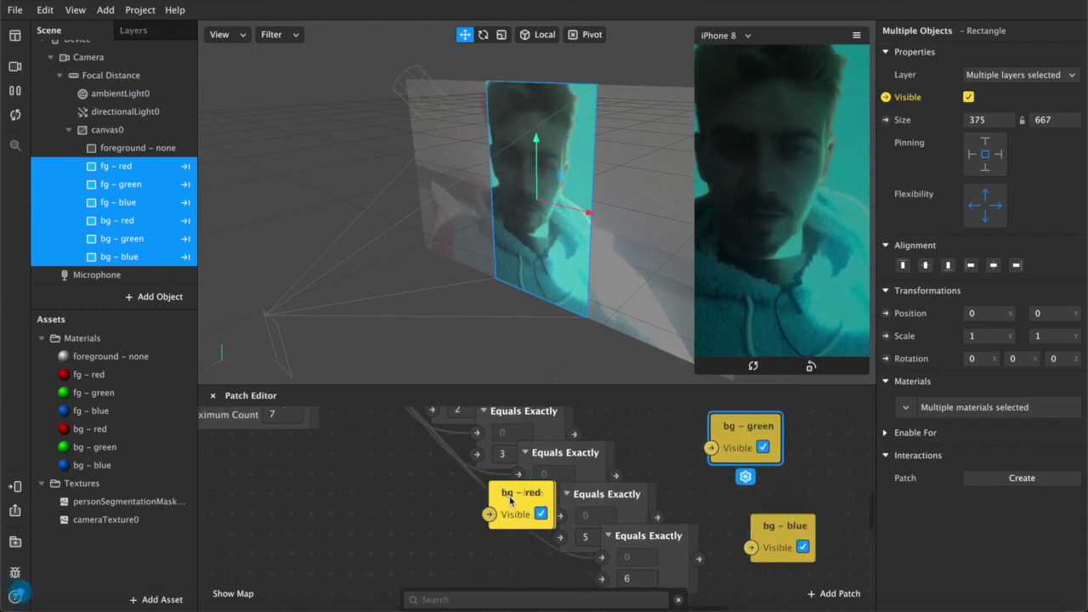
pyautogui.moveTo(510, 501); pyautogui.dragTo(629, 404)
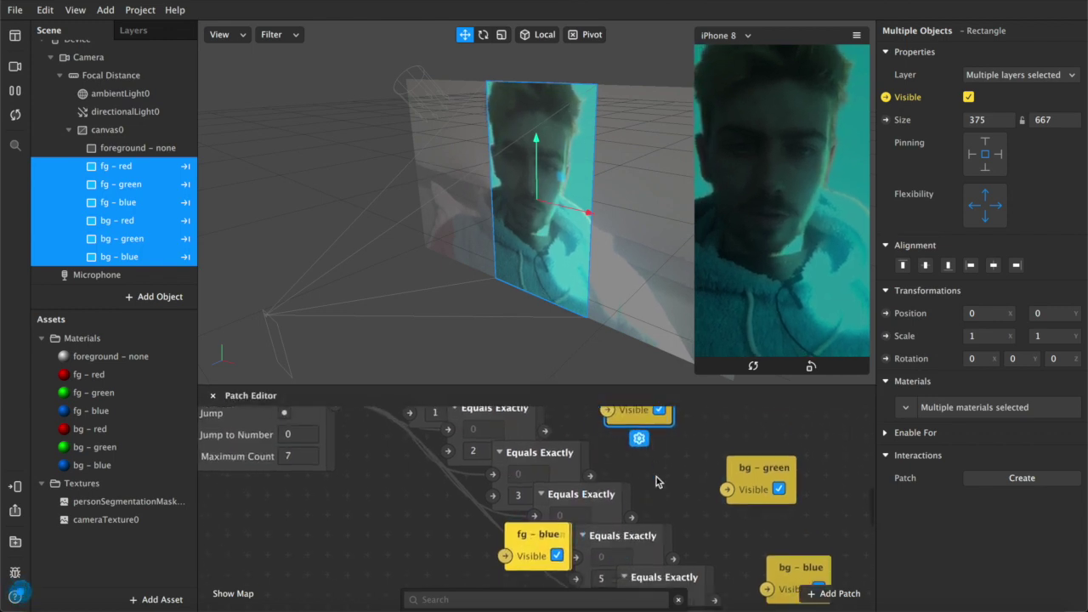
pyautogui.moveTo(556, 544); pyautogui.dragTo(831, 585)
pyautogui.moveTo(760, 526); pyautogui.dragTo(780, 527)
pyautogui.moveTo(517, 529); pyautogui.dragTo(684, 434)
pyautogui.moveTo(793, 489); pyautogui.dragTo(813, 489)
pyautogui.moveTo(682, 438); pyautogui.dragTo(718, 421)
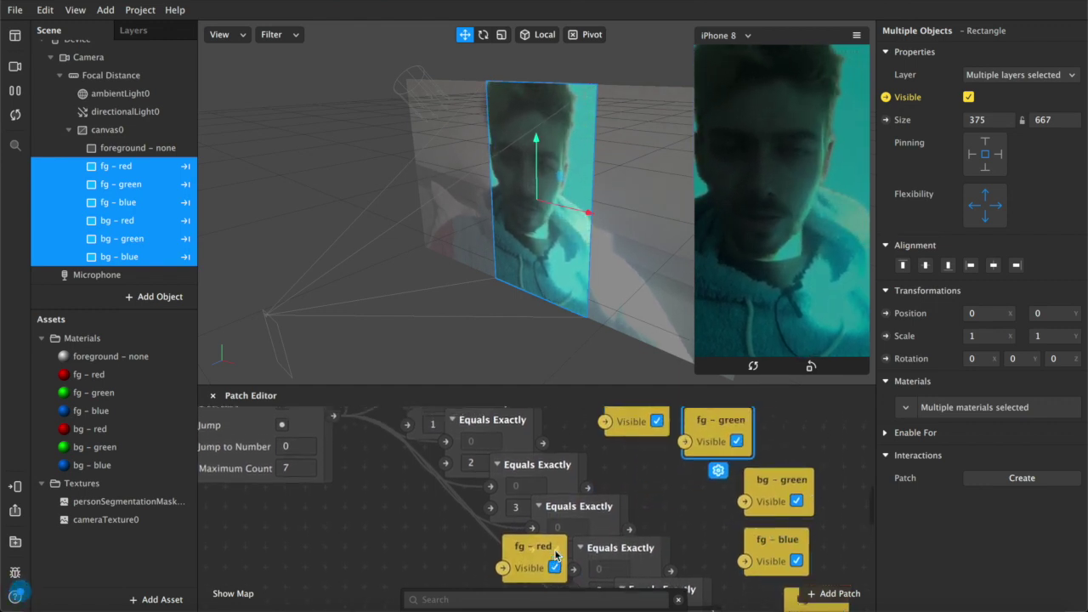
pyautogui.moveTo(557, 554); pyautogui.dragTo(597, 470)
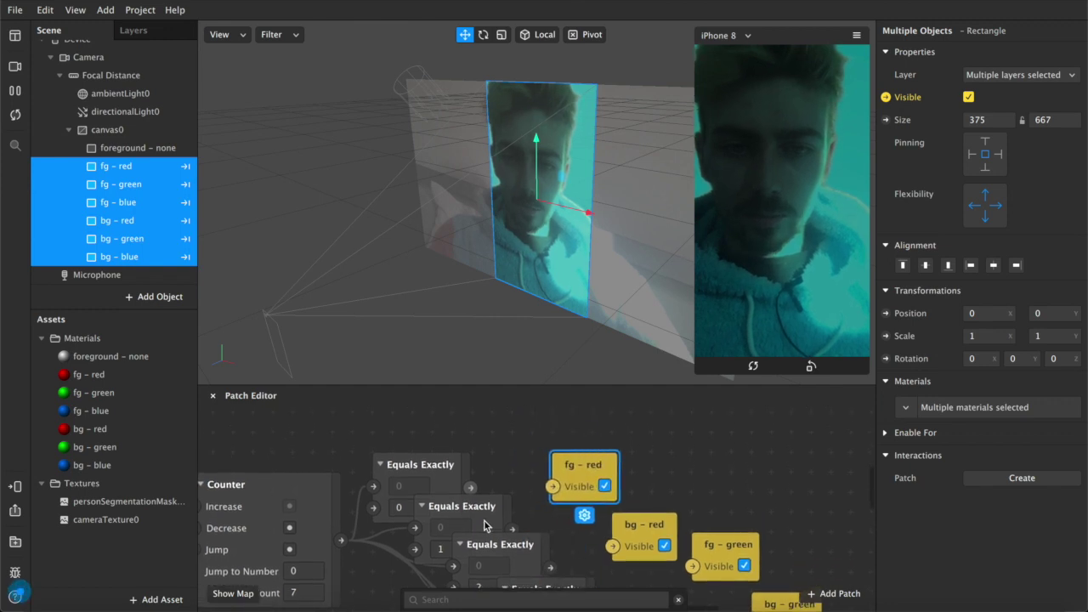
# - Connect the Equals Exactly outputs to the Visible inputs of fg-red, bg-red, fg-green, bg-green, fg-blue and bg-blue
pyautogui.moveTo(511, 528); pyautogui.dragTo(553, 486)
pyautogui.scroll(-2, 558, 536)
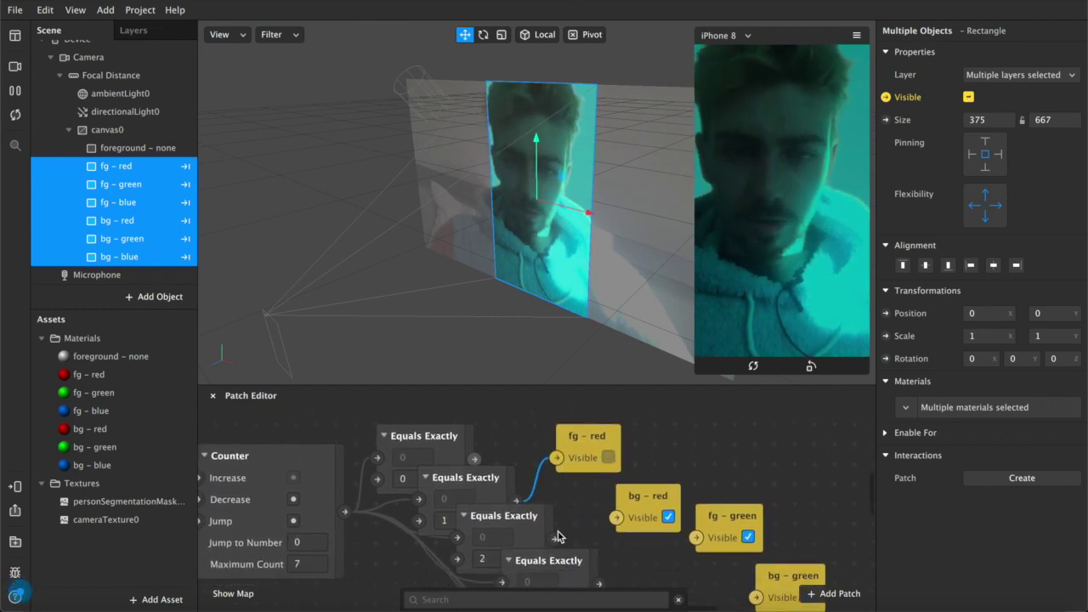
pyautogui.moveTo(615, 520); pyautogui.dragTo(616, 518)
pyautogui.scroll(-5, 661, 544)
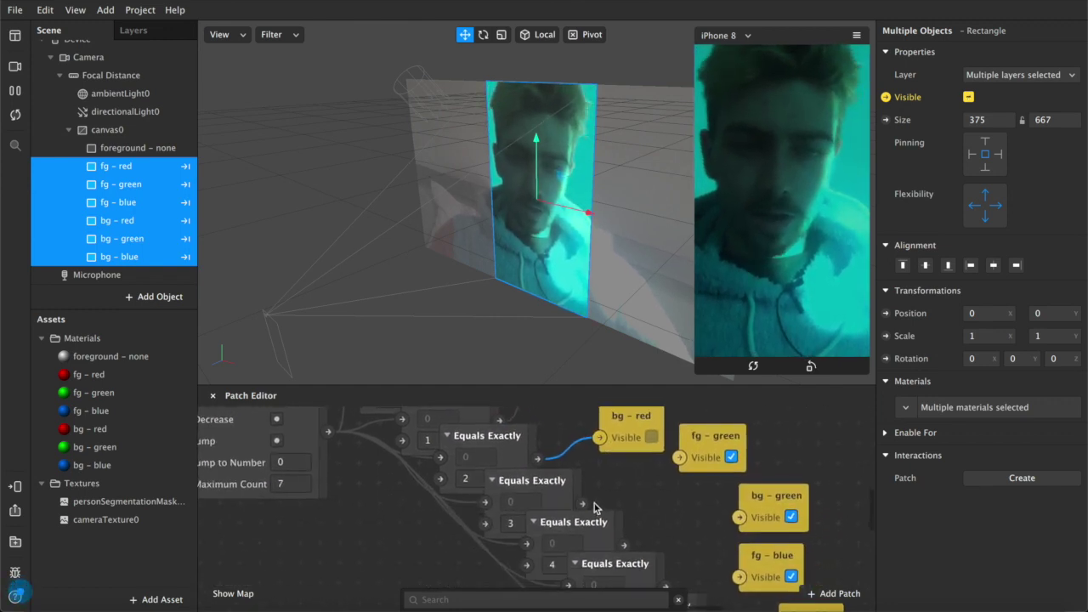
pyautogui.moveTo(685, 456); pyautogui.dragTo(679, 459)
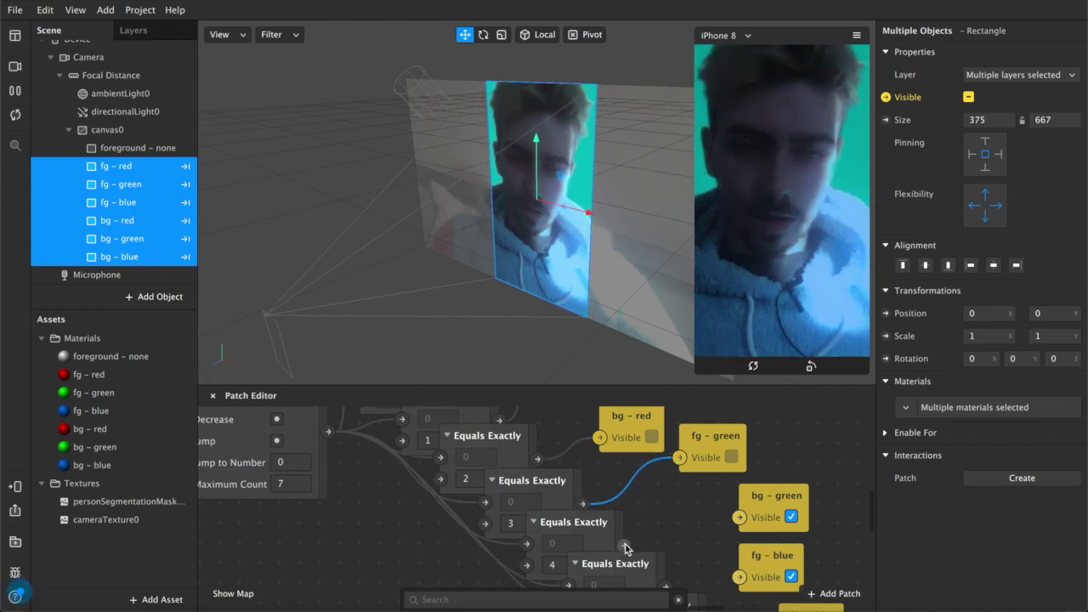
pyautogui.moveTo(626, 548); pyautogui.dragTo(740, 520)
pyautogui.scroll(-5, 736, 523)
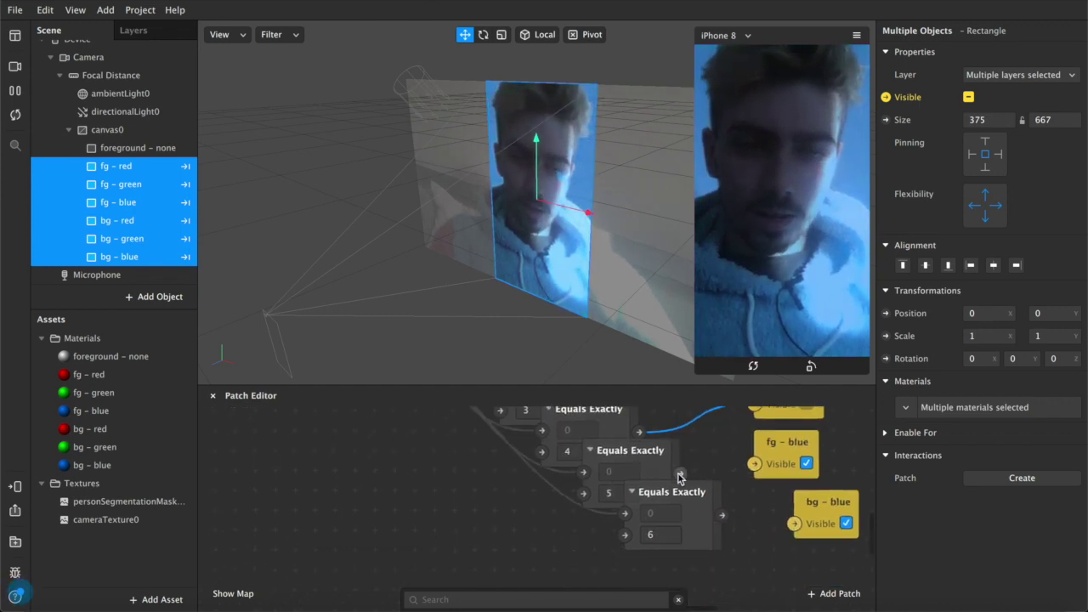
pyautogui.moveTo(750, 464); pyautogui.dragTo(754, 463)
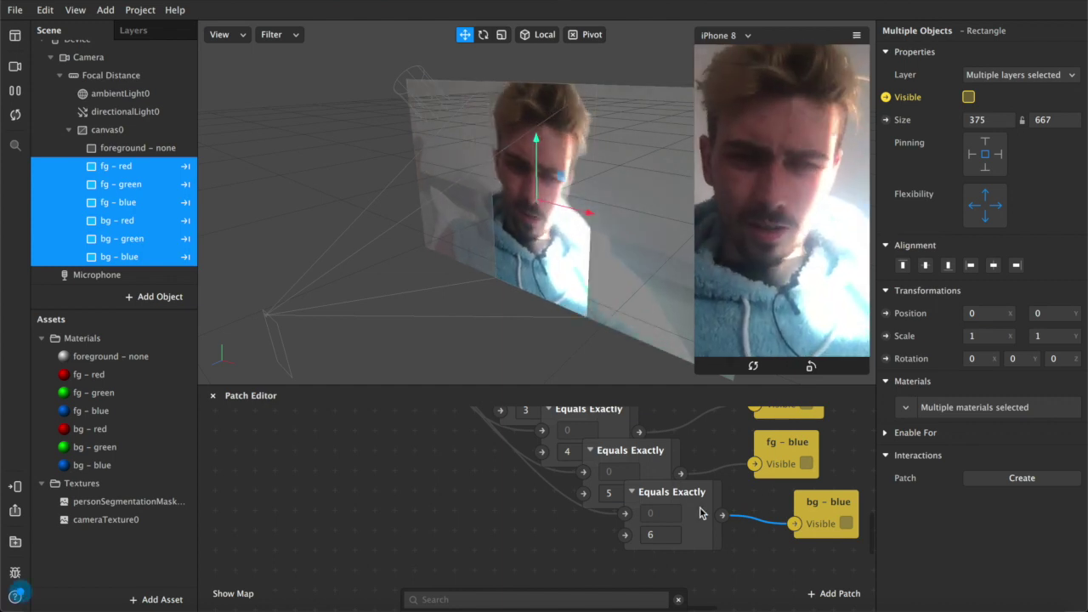
pyautogui.scroll(3, 701, 512)
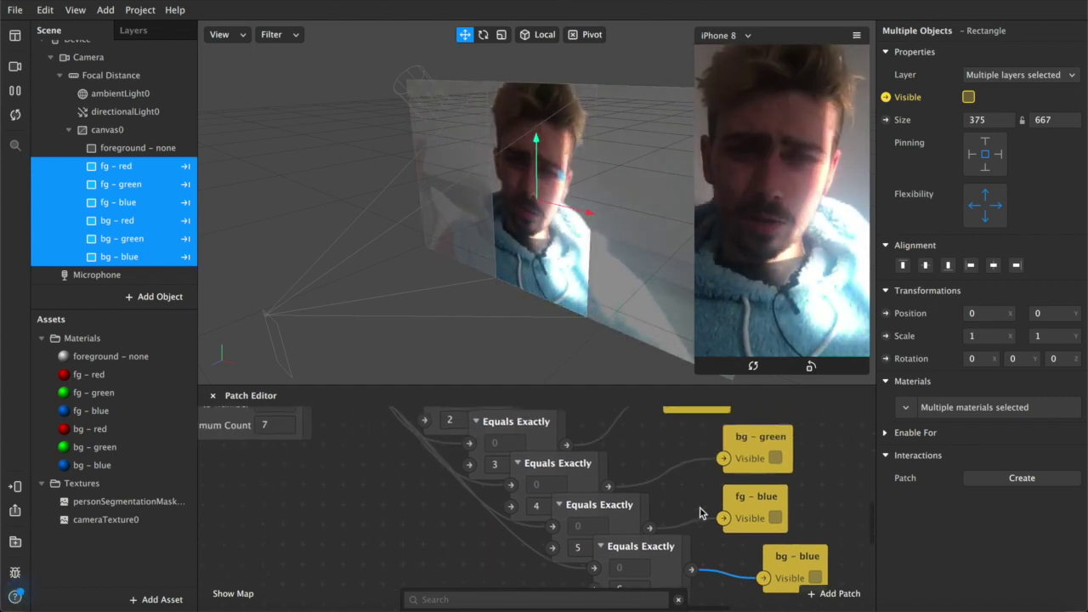
pyautogui.click(857, 36)
# - Enable Simulate Touch and tap the preview to show the red, then past the blue, layer
pyautogui.click(883, 62)
pyautogui.click(765, 295)
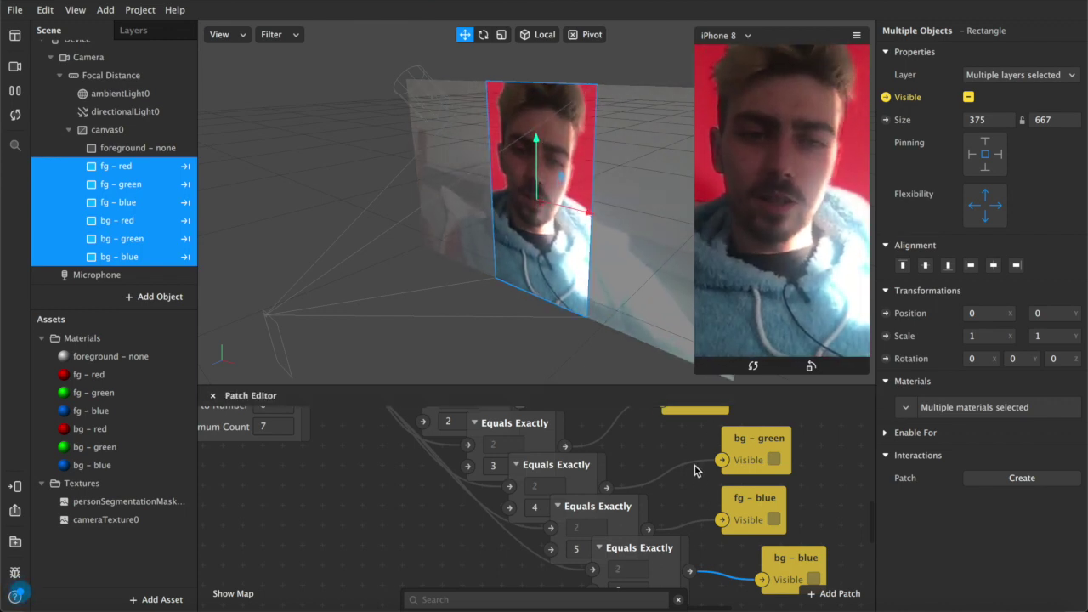
pyautogui.scroll(-3, 694, 469)
pyautogui.scroll(2, 588, 446)
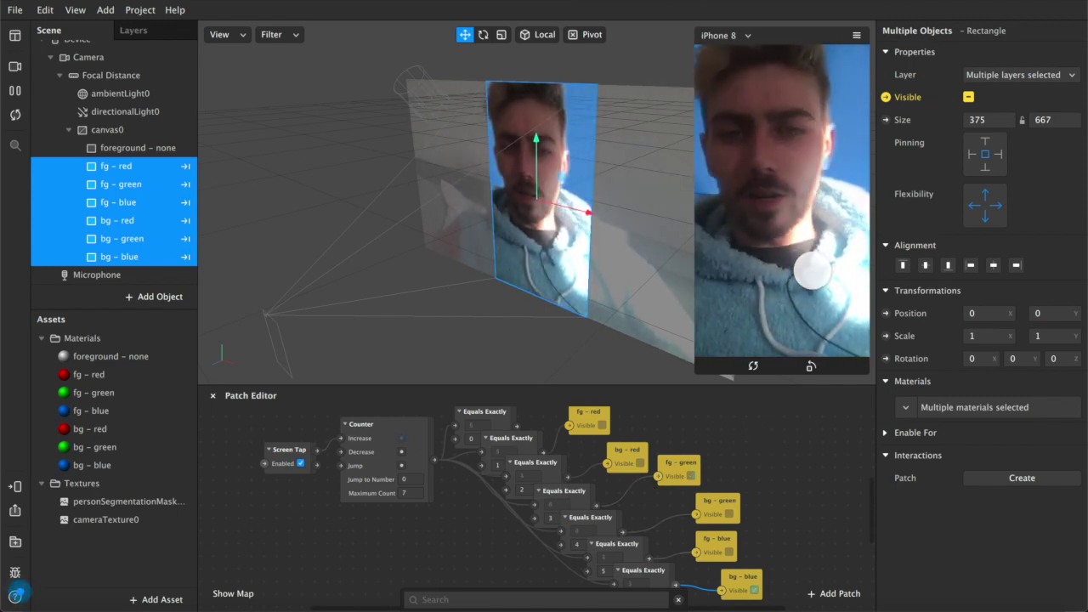
pyautogui.click(811, 270)
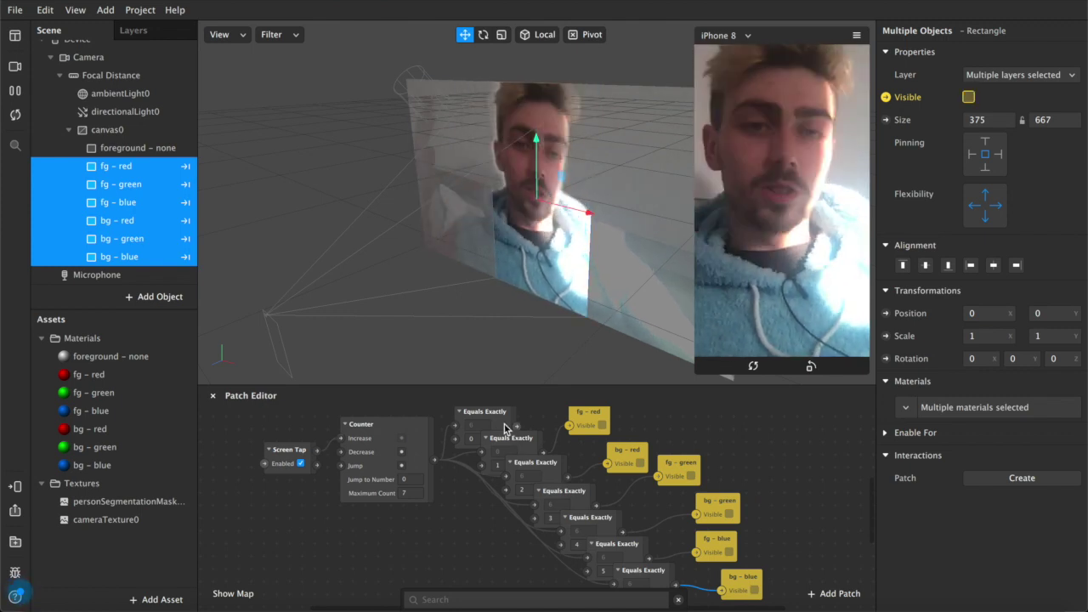
# - Select fg - red in the Scene panel and tap the preview repeatedly, cycling colours back to red
pyautogui.click(119, 203)
pyautogui.click(119, 166)
pyautogui.click(802, 299)
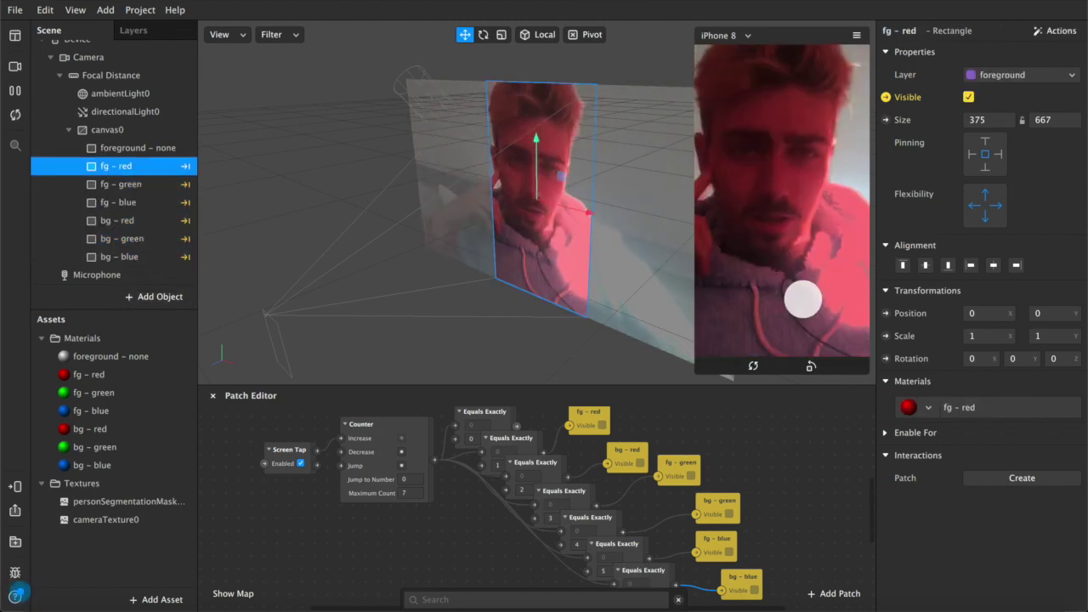
pyautogui.click(802, 299)
pyautogui.click(802, 299)
pyautogui.click(802, 300)
pyautogui.click(802, 299)
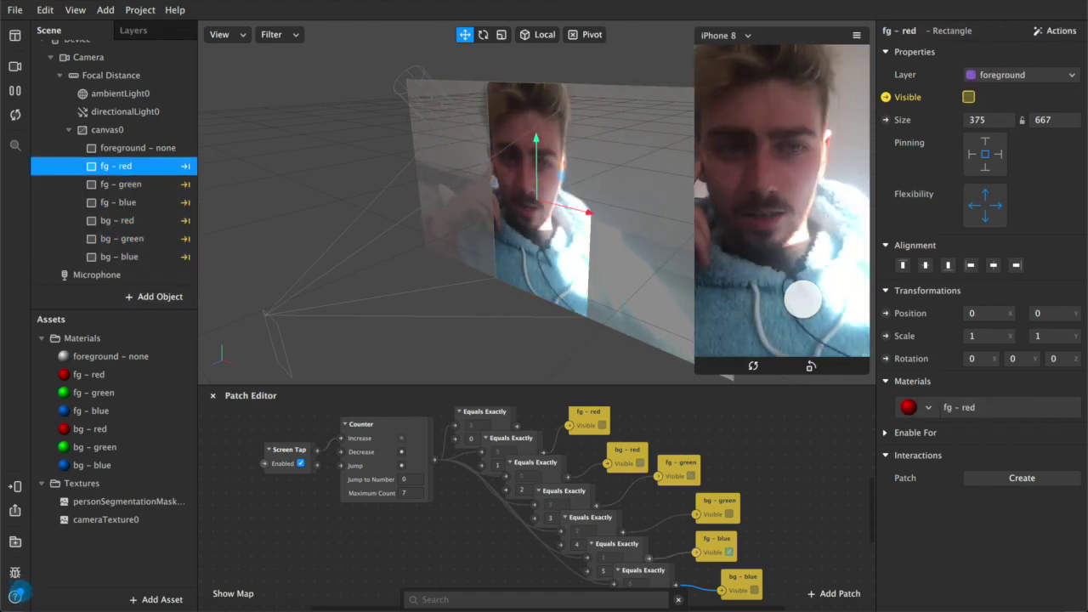
pyautogui.click(802, 299)
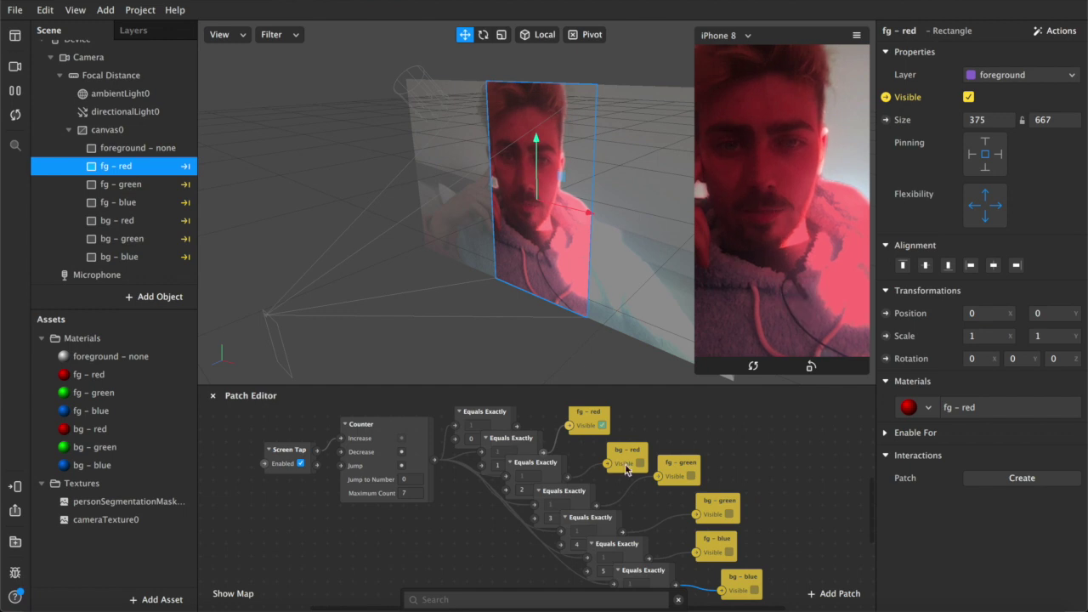
pyautogui.doubleClick(106, 393)
# - Review the bg - green and bg - red materials and tap the preview to show the red background
pyautogui.click(94, 446)
pyautogui.click(90, 429)
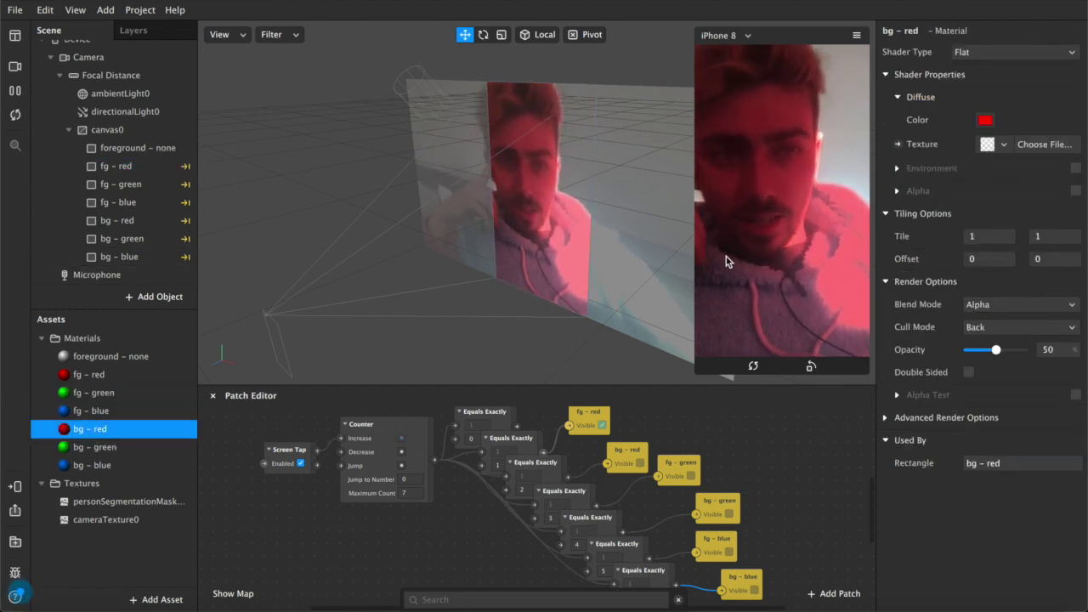
pyautogui.click(992, 150)
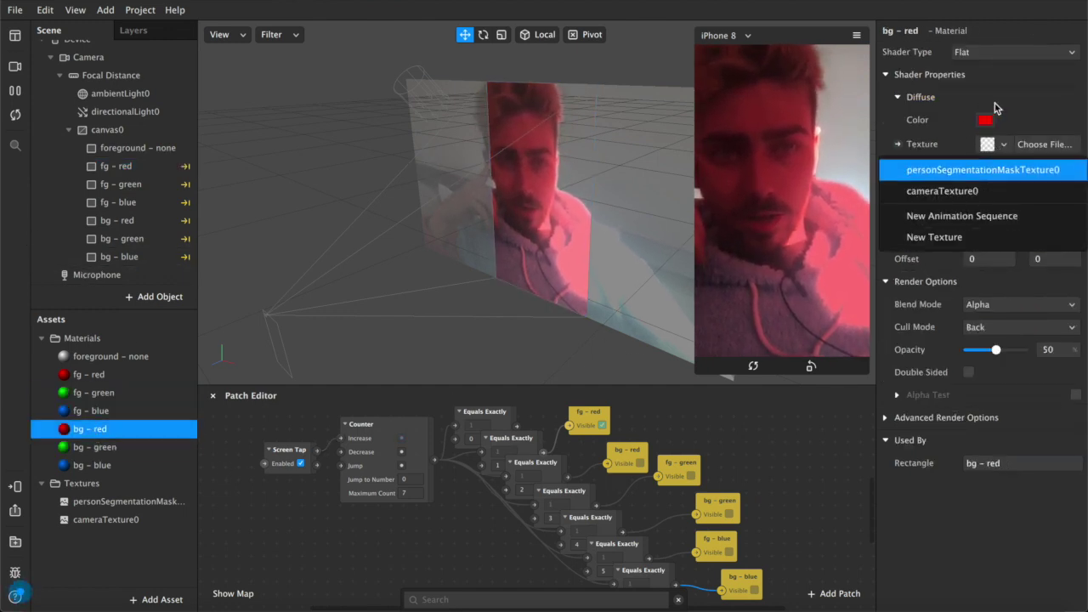
pyautogui.click(983, 135)
pyautogui.click(733, 311)
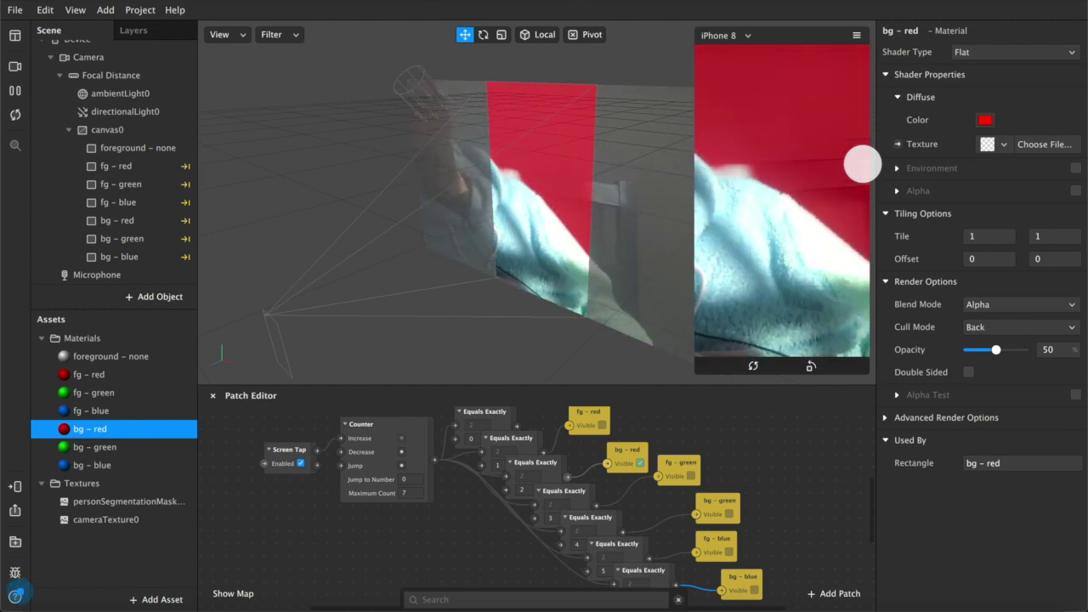
# - Try bg - red fully opaque, then set its opacity back to 50
pyautogui.moveTo(995, 349)
pyautogui.mouseDown()
pyautogui.moveTo(1023, 349)
pyautogui.moveTo(999, 362)
pyautogui.mouseUp()
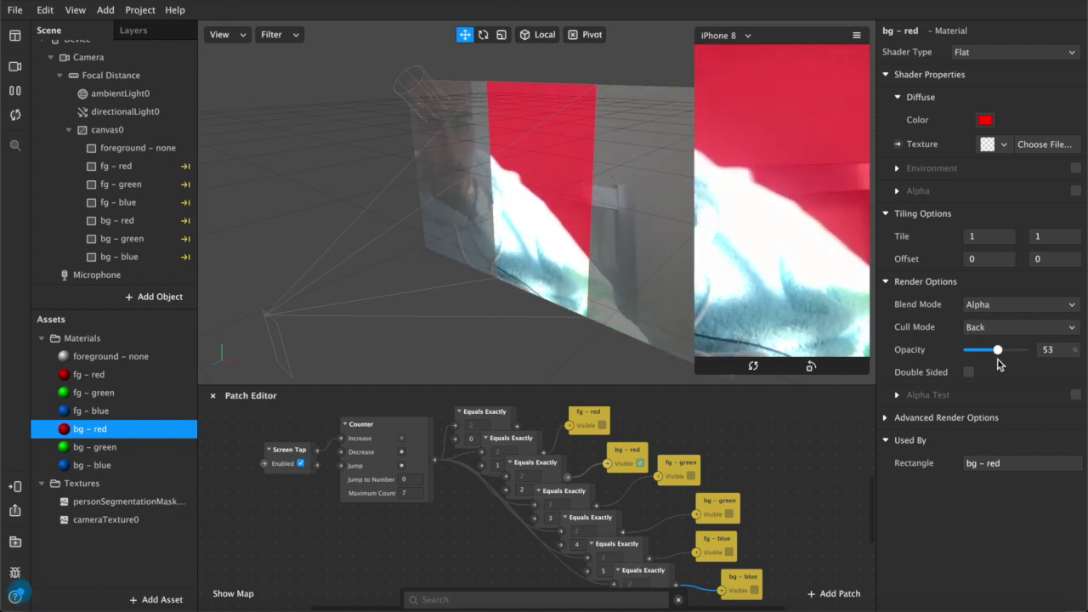
pyautogui.click(1052, 350)
pyautogui.write('50')
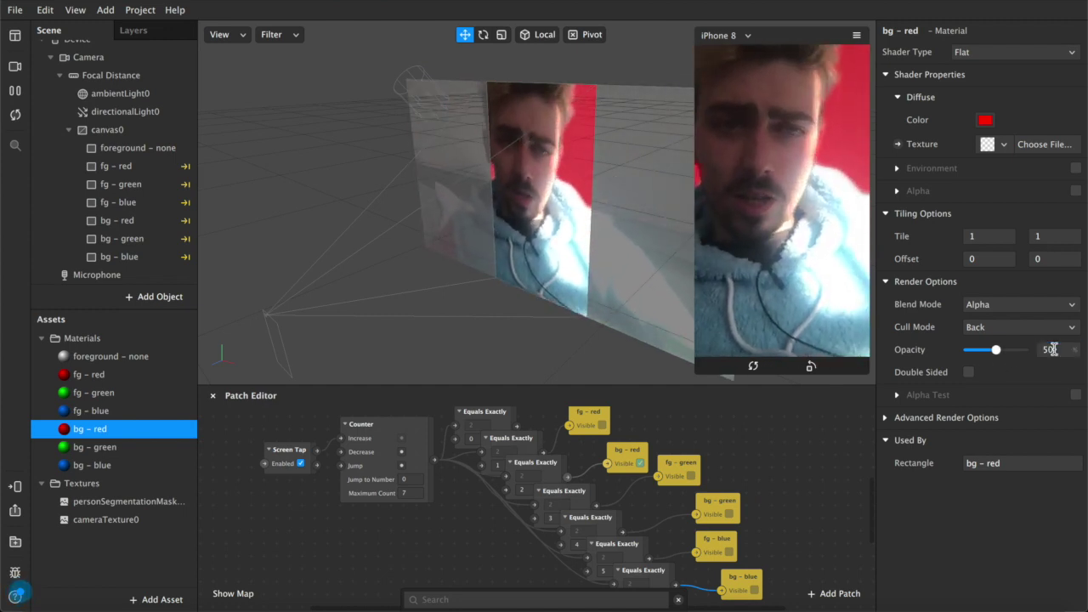
pyautogui.press('Return')
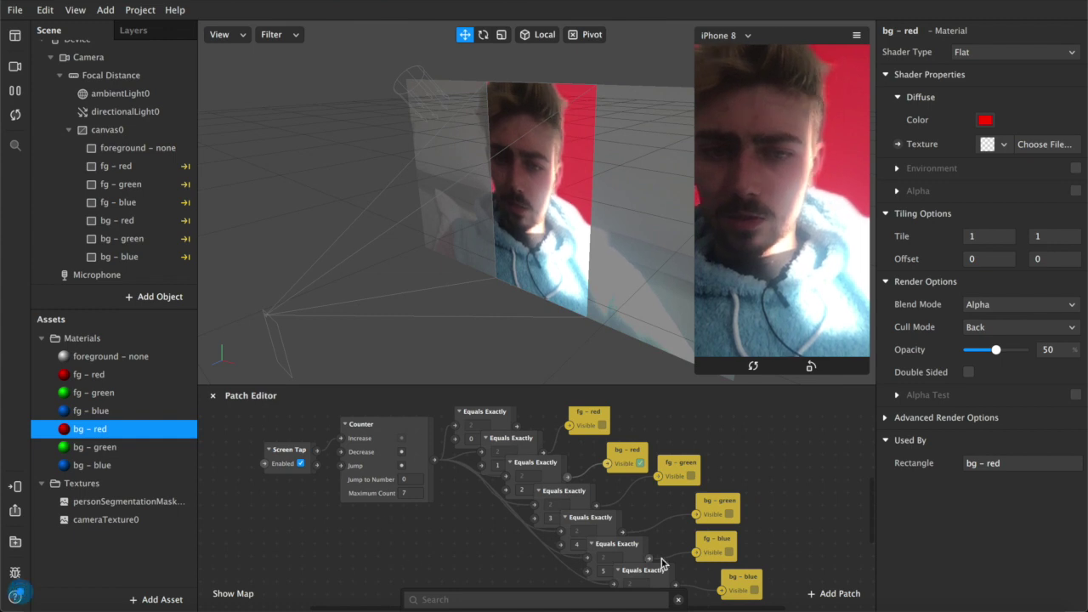
pyautogui.click(411, 548)
# - Create Instructions on Opening patches from the Device's instruction settings
pyautogui.scroll(1, 85, 102)
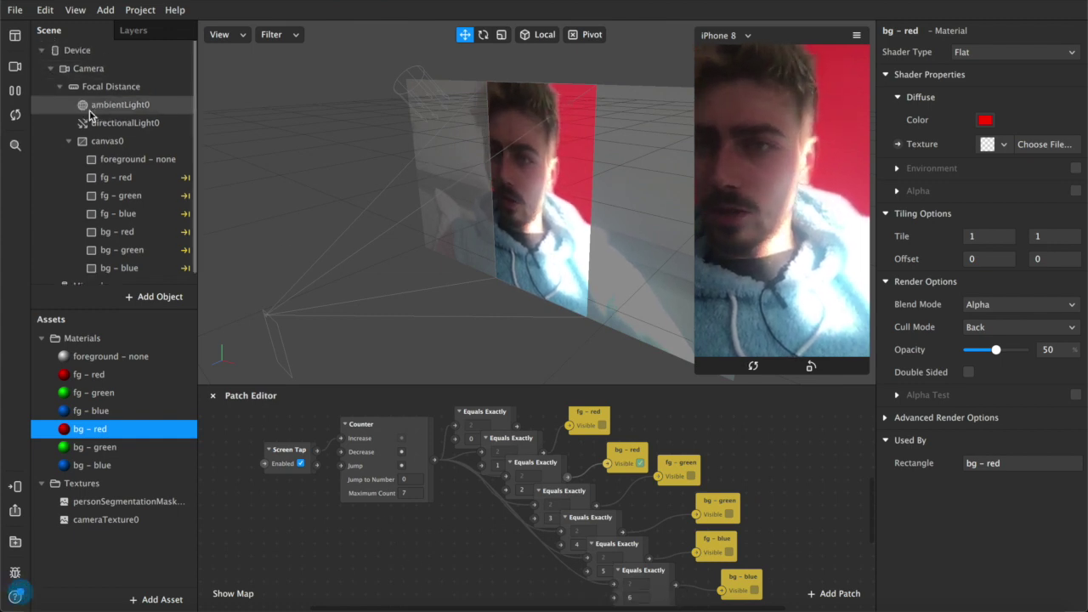
pyautogui.click(77, 49)
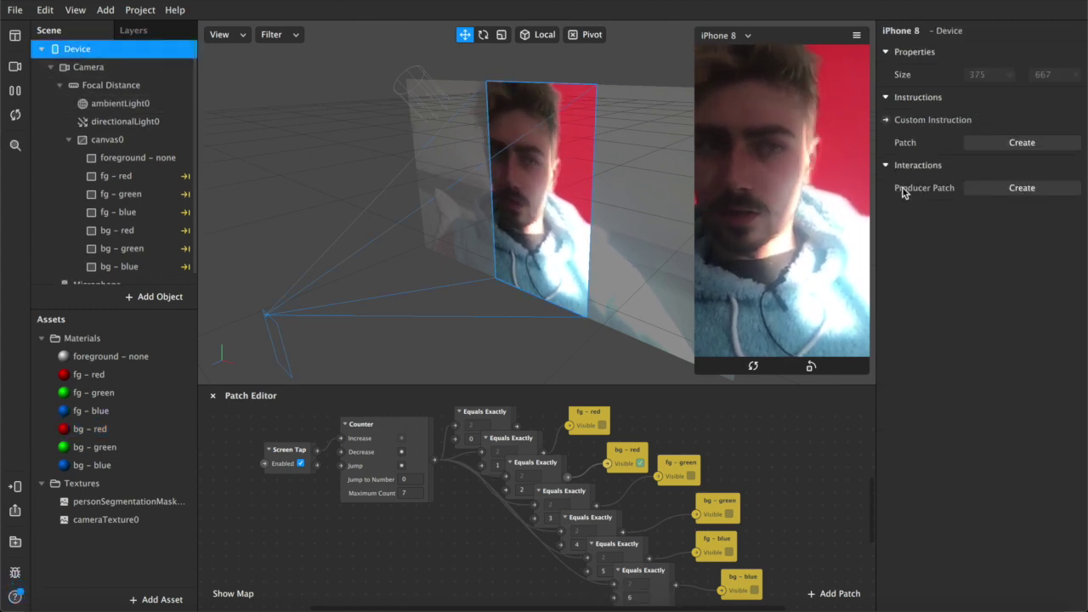
pyautogui.click(999, 147)
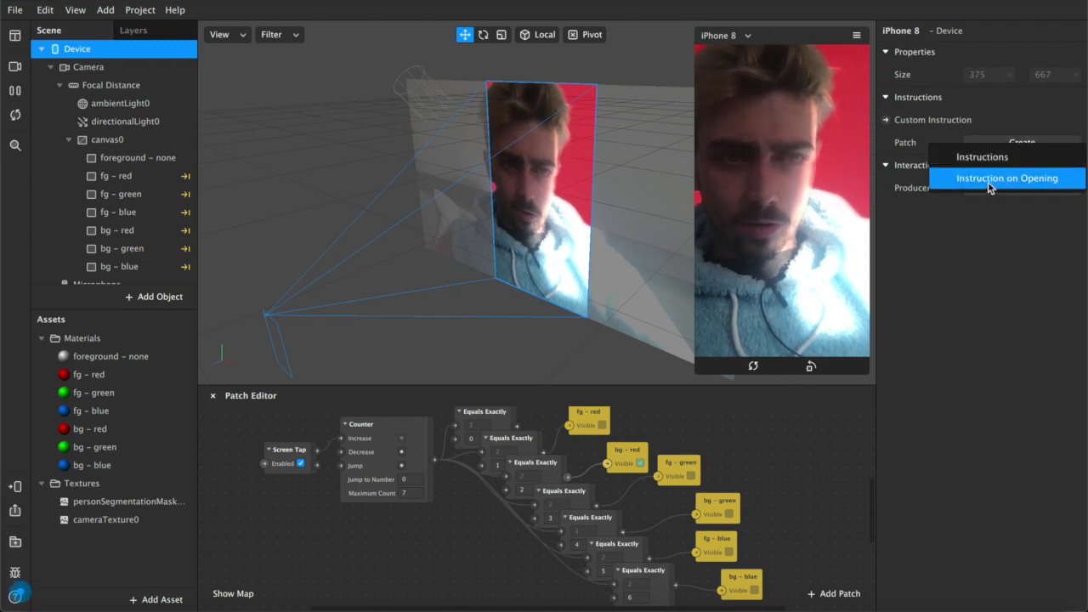
pyautogui.click(939, 176)
# - Move the Runtime, Less Than and Instruction patches next to the Screen Tap logic
pyautogui.moveTo(454, 456); pyautogui.dragTo(376, 480)
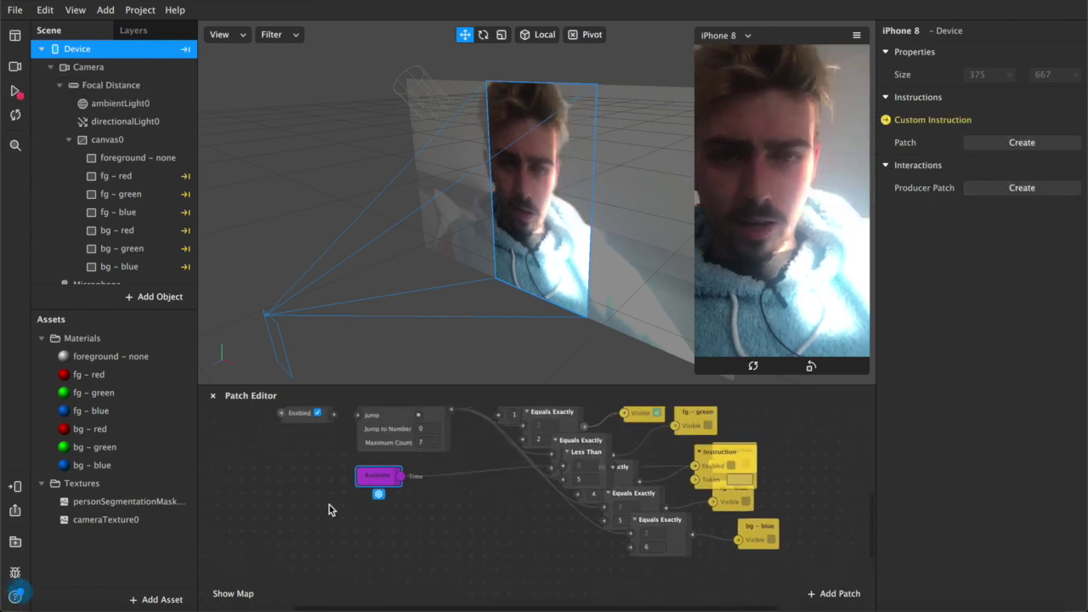
pyautogui.moveTo(557, 460); pyautogui.dragTo(429, 478)
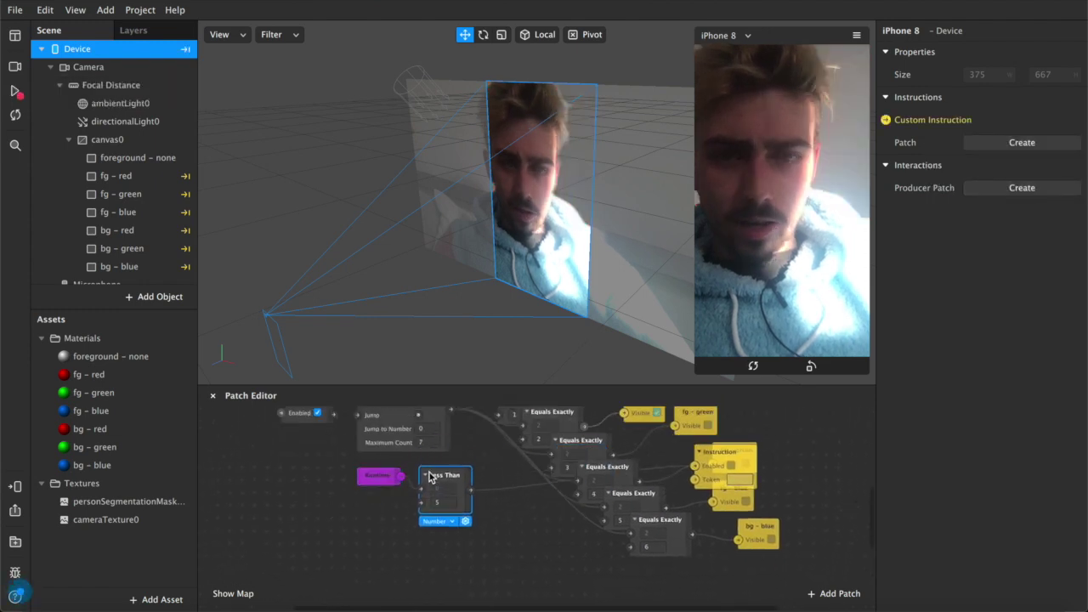
pyautogui.moveTo(721, 480); pyautogui.dragTo(300, 479)
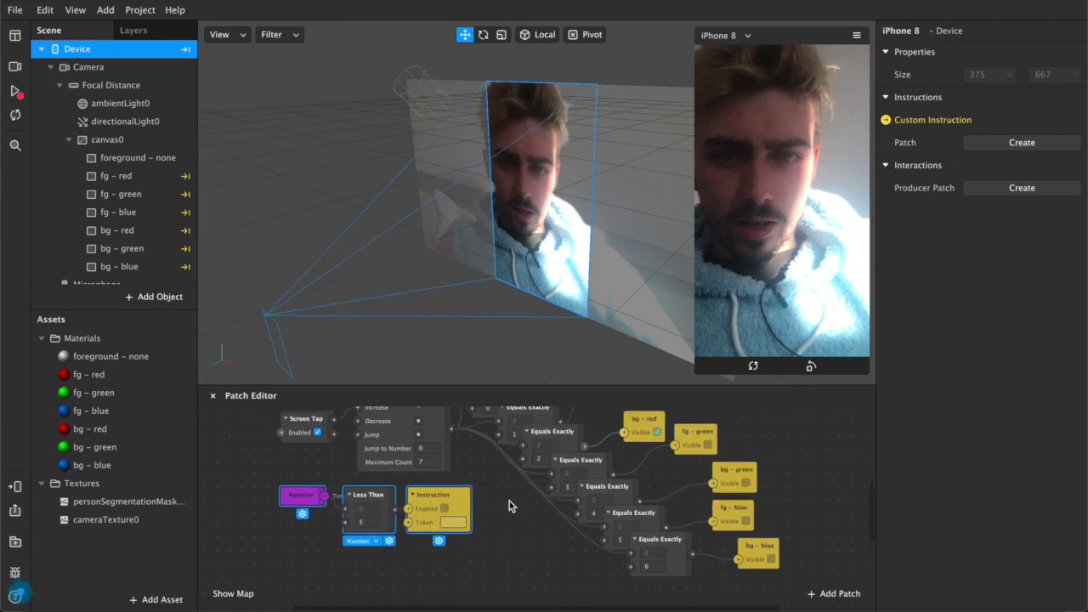
pyautogui.scroll(2, 508, 506)
pyautogui.click(316, 512)
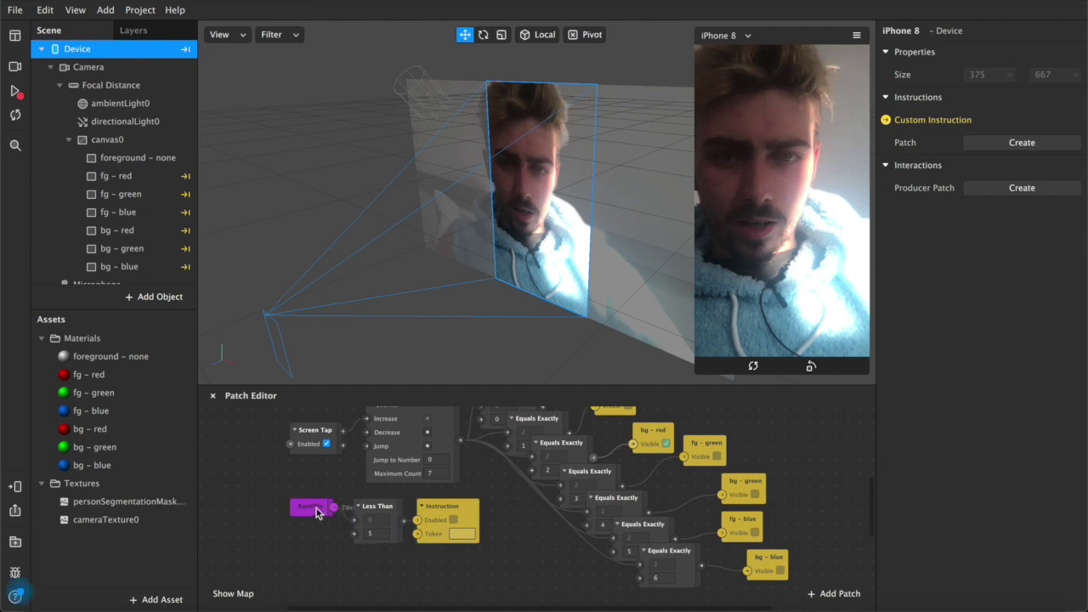
pyautogui.click(14, 92)
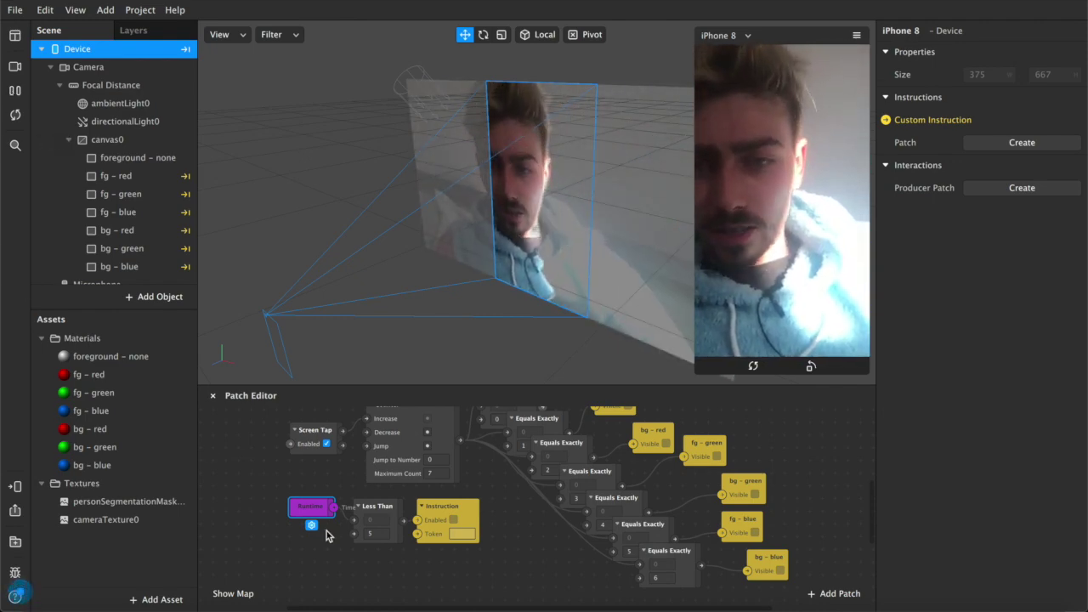
# - Set the Less Than threshold to 5 seconds and check it against the Instruction patch
pyautogui.click(349, 504)
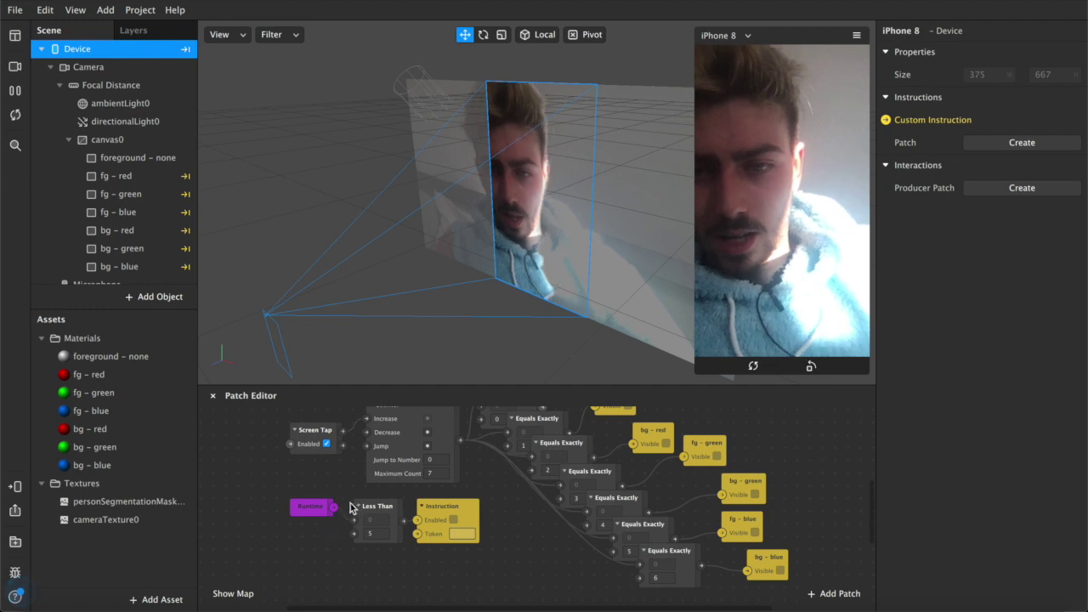
pyautogui.click(307, 509)
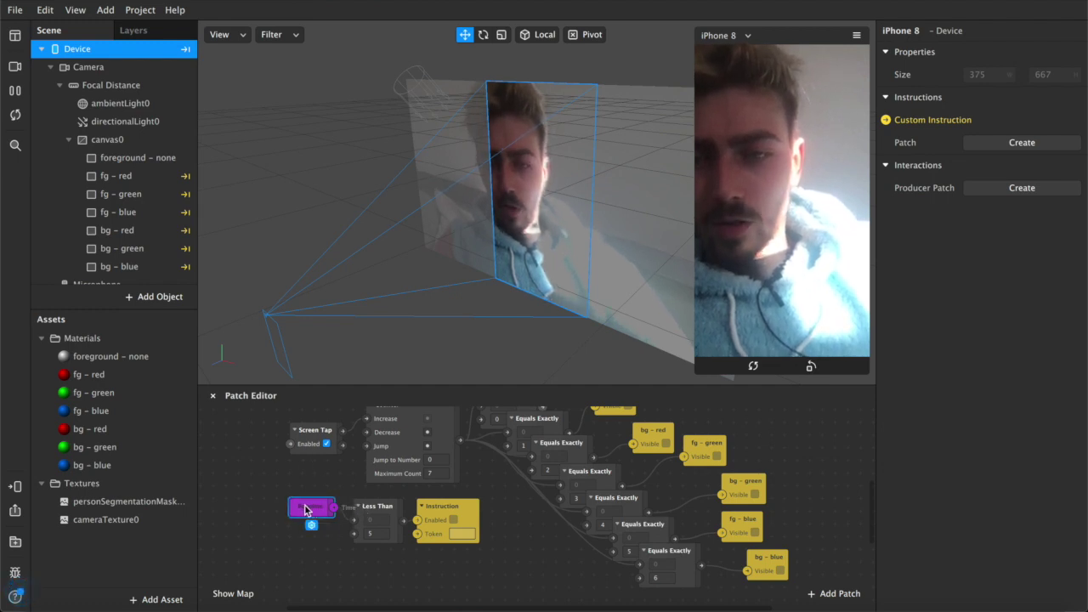
pyautogui.click(378, 503)
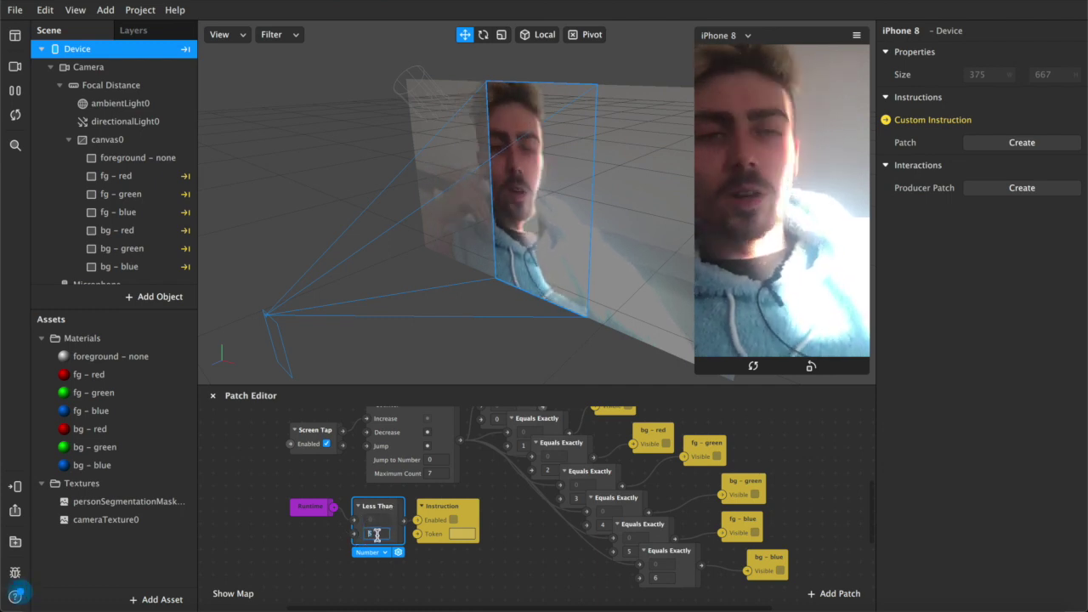
pyautogui.press('Return')
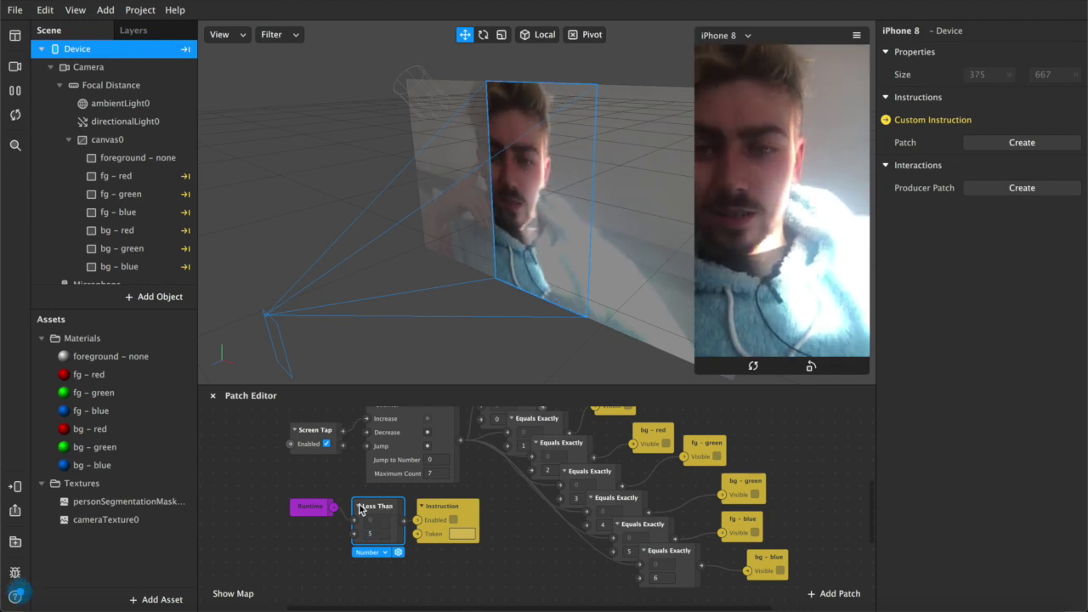
pyautogui.click(453, 511)
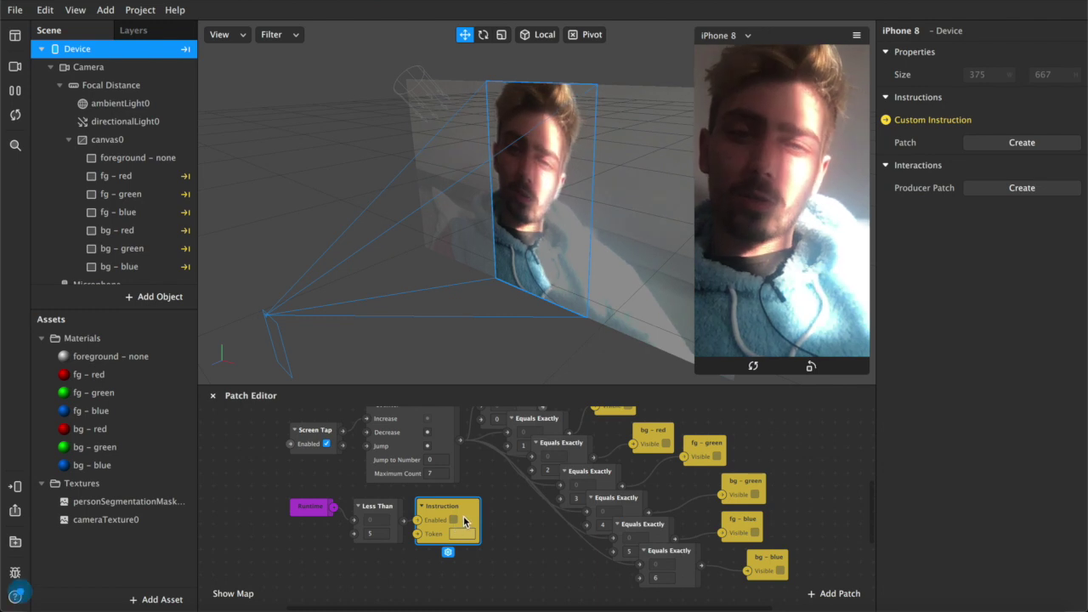
pyautogui.click(369, 526)
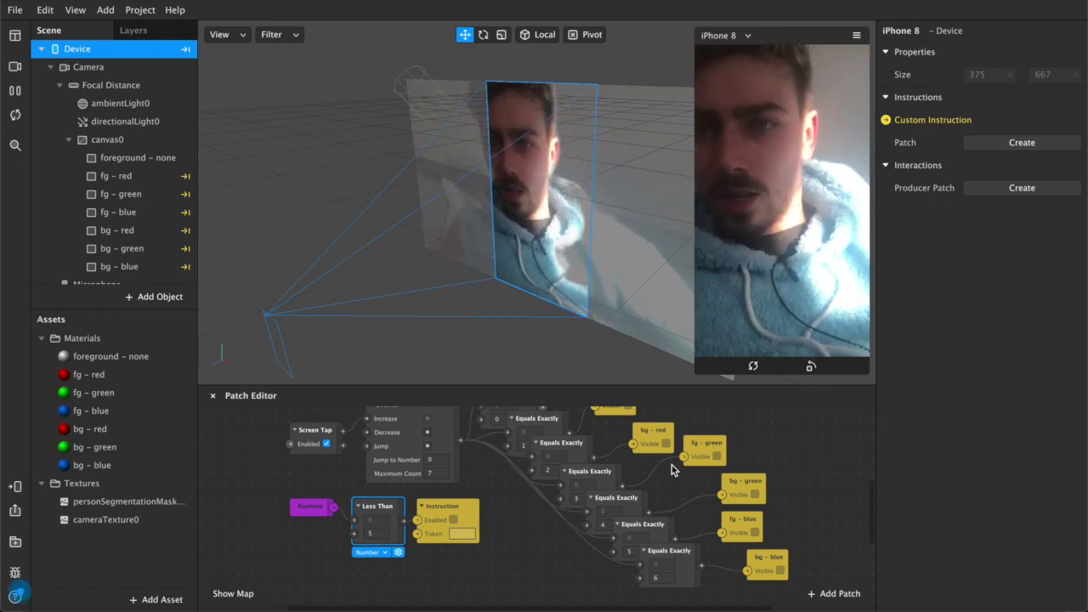
pyautogui.click(456, 535)
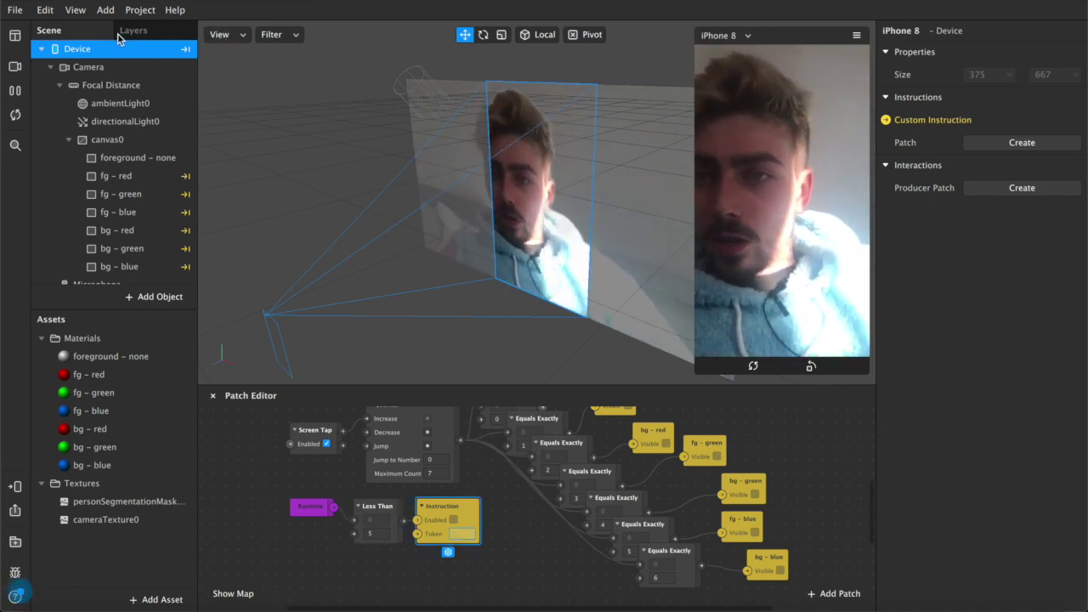
pyautogui.click(105, 9)
# - Expand Instructions > Custom Instructions in the project's Capabilities and open the instruction list
pyautogui.moveTo(140, 9)
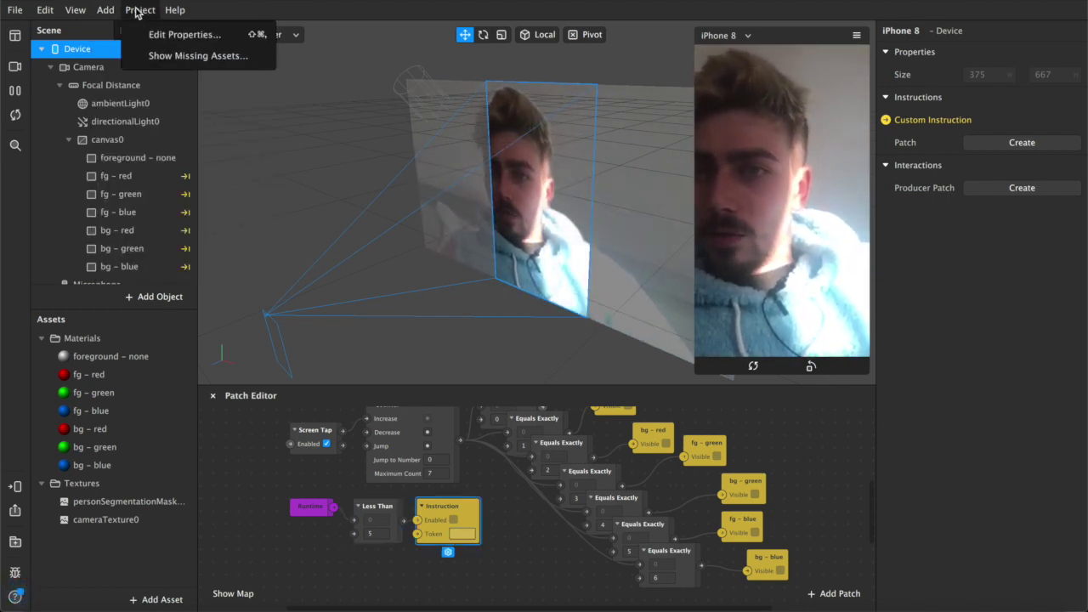
pyautogui.click(187, 35)
pyautogui.click(296, 168)
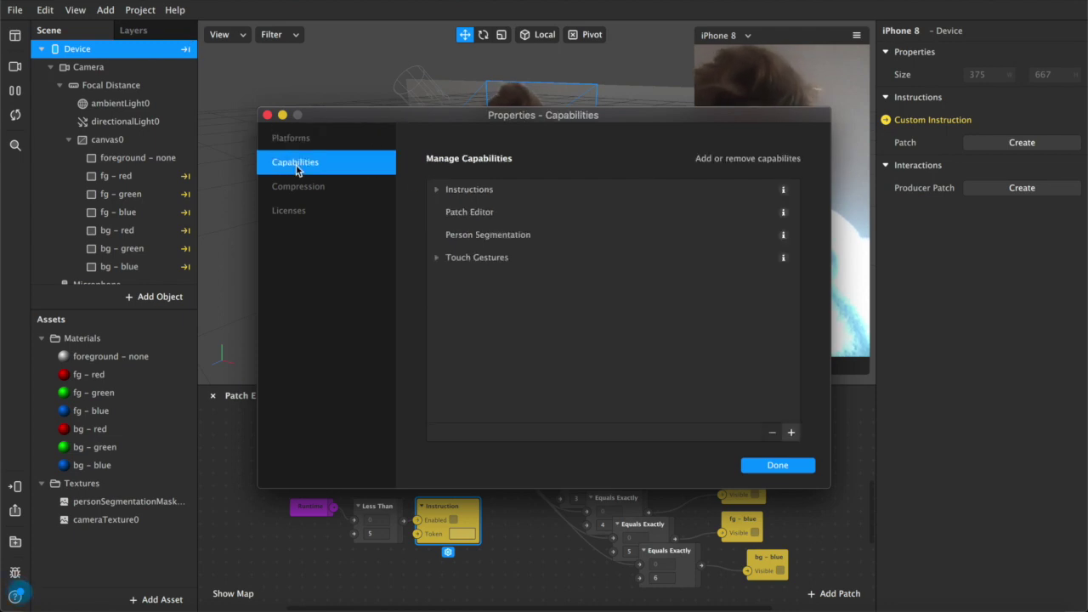
pyautogui.click(436, 189)
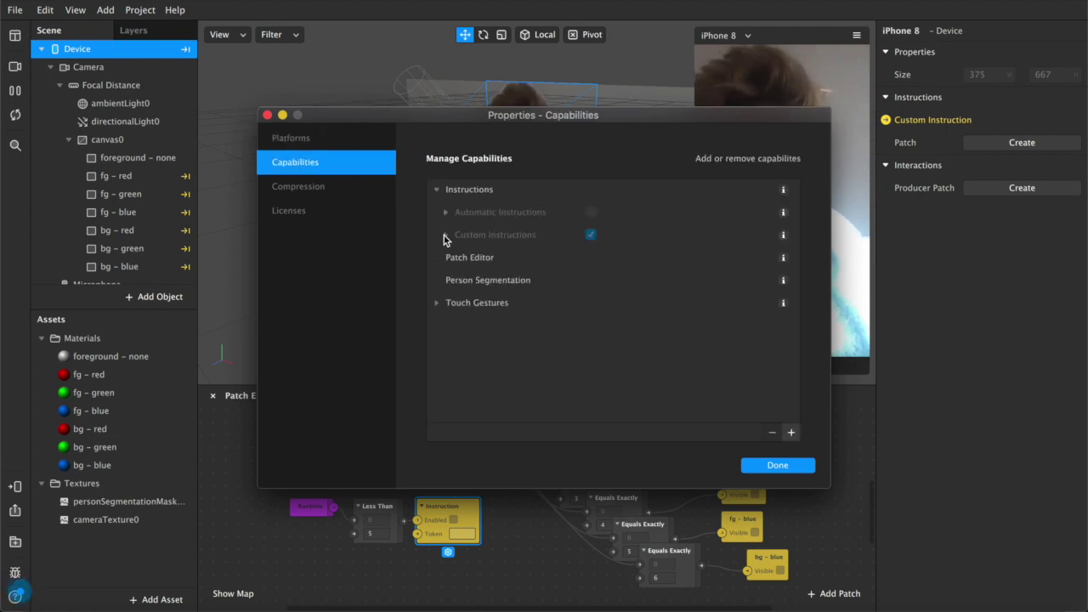
pyautogui.click(445, 234)
pyautogui.click(671, 258)
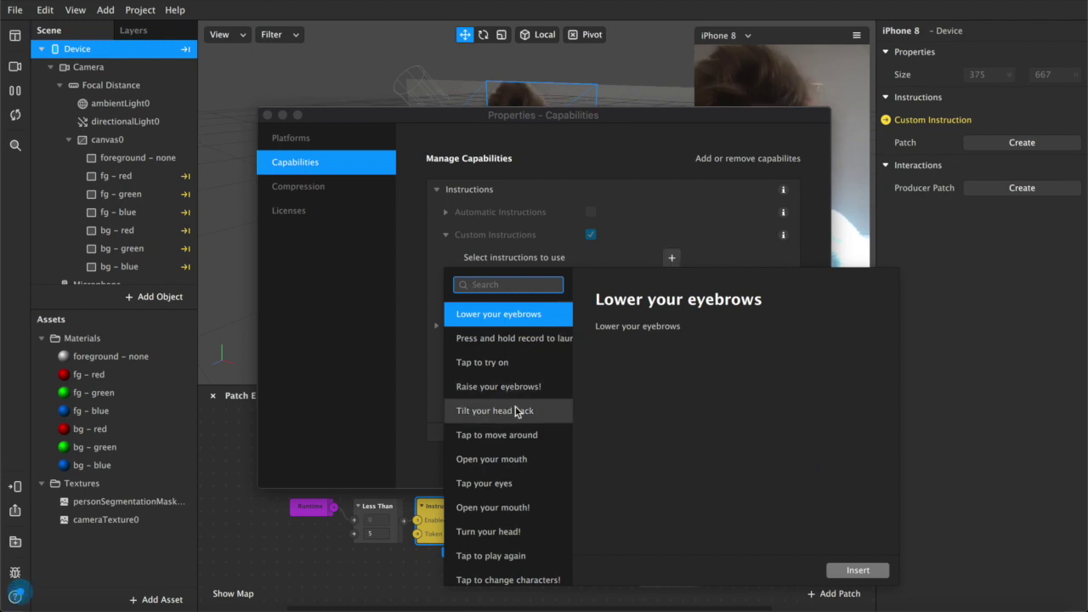
# - Browse the available instructions, previewing Tap to place and Pucker your lips!
pyautogui.scroll(-15, 515, 411)
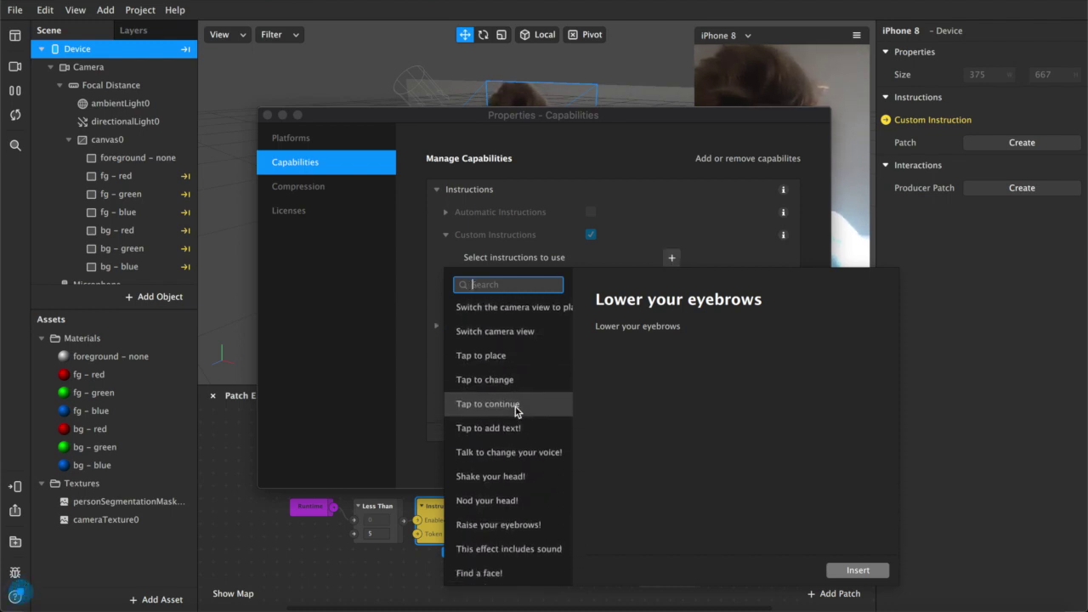
pyautogui.scroll(-1, 515, 411)
pyautogui.click(497, 333)
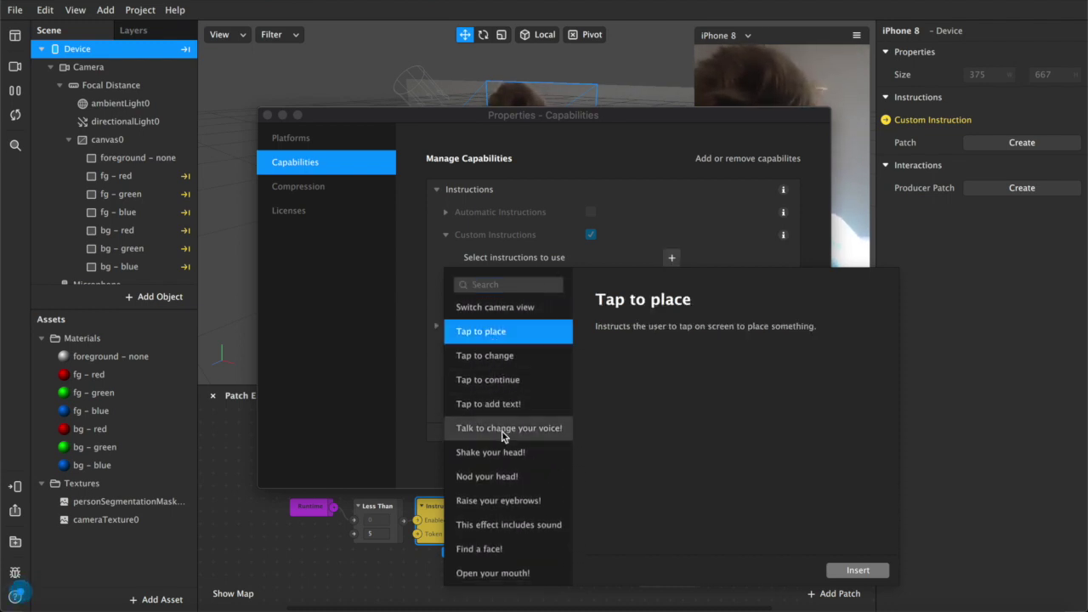
pyautogui.click(501, 431)
pyautogui.scroll(9, 501, 425)
pyautogui.click(496, 348)
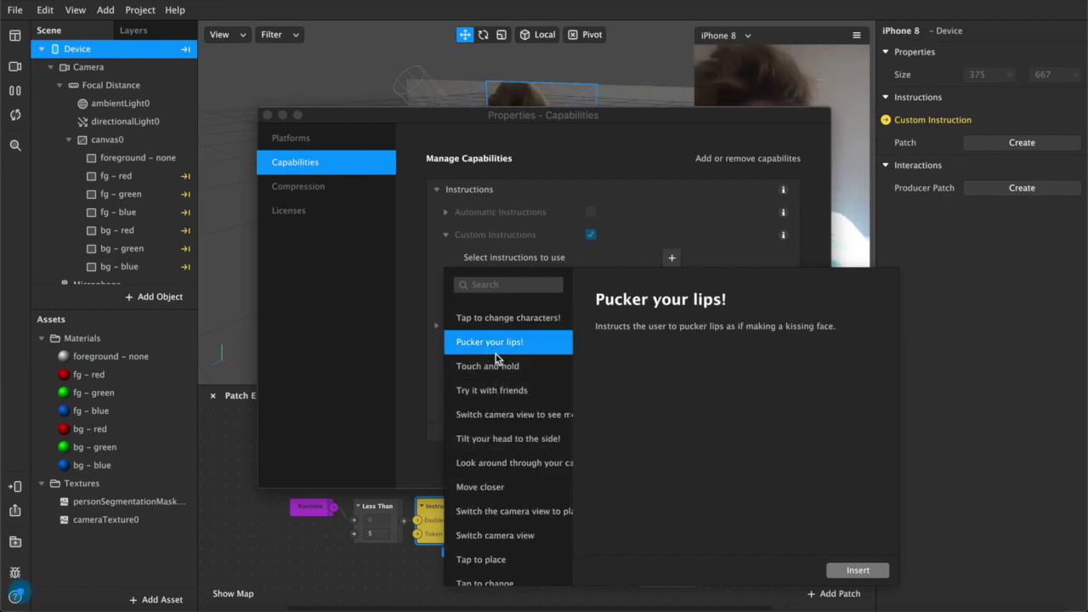
pyautogui.scroll(5, 495, 354)
# - Search for 'tap to change', add it, and copy its tap_to_change token
pyautogui.click(505, 286)
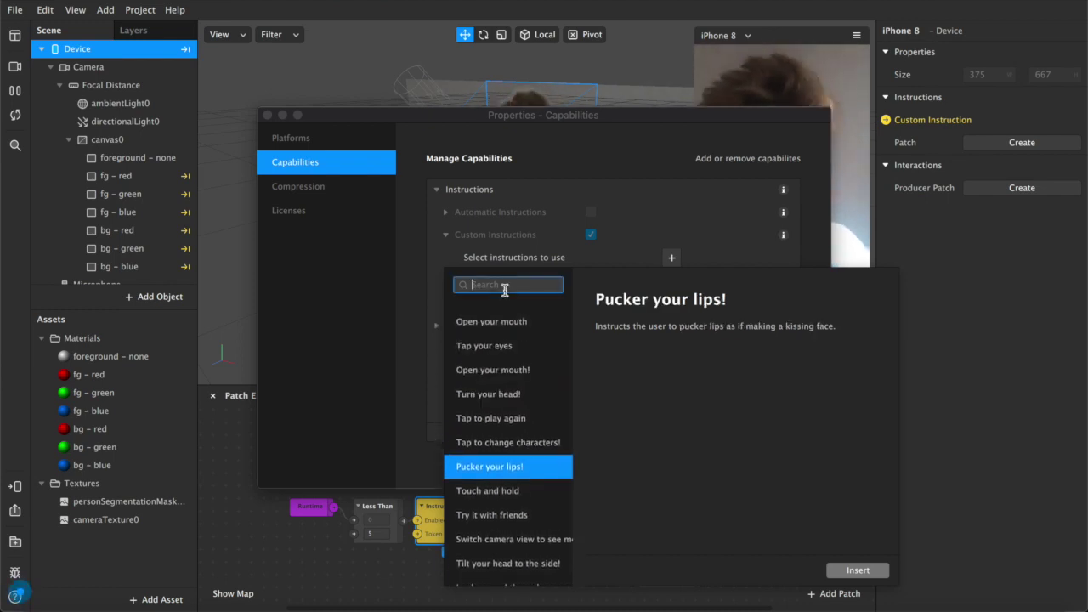
pyautogui.write('tap to change')
pyautogui.press('Return')
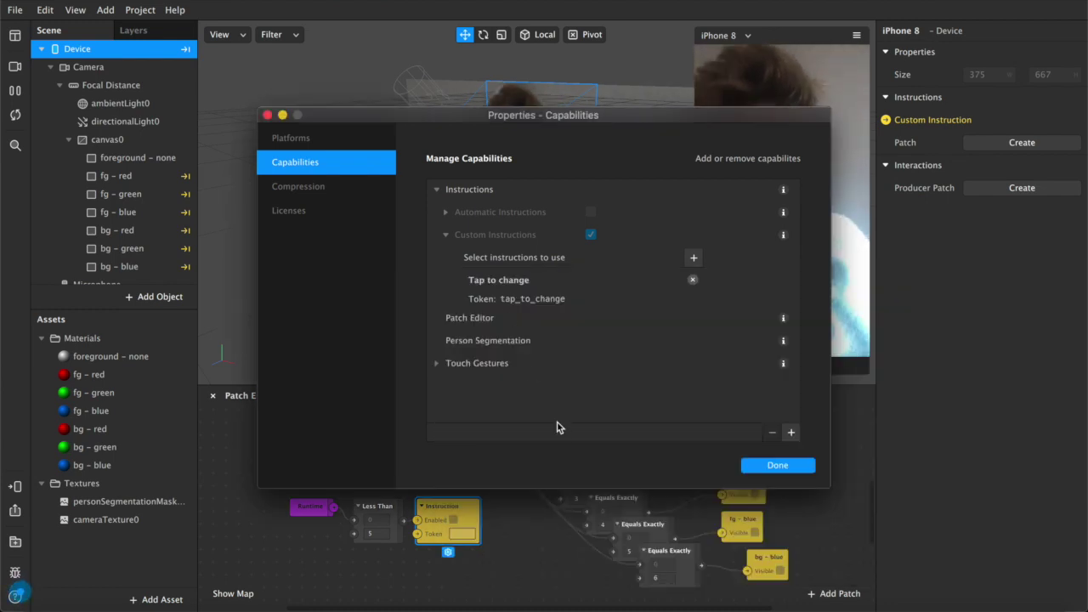
pyautogui.doubleClick(556, 299)
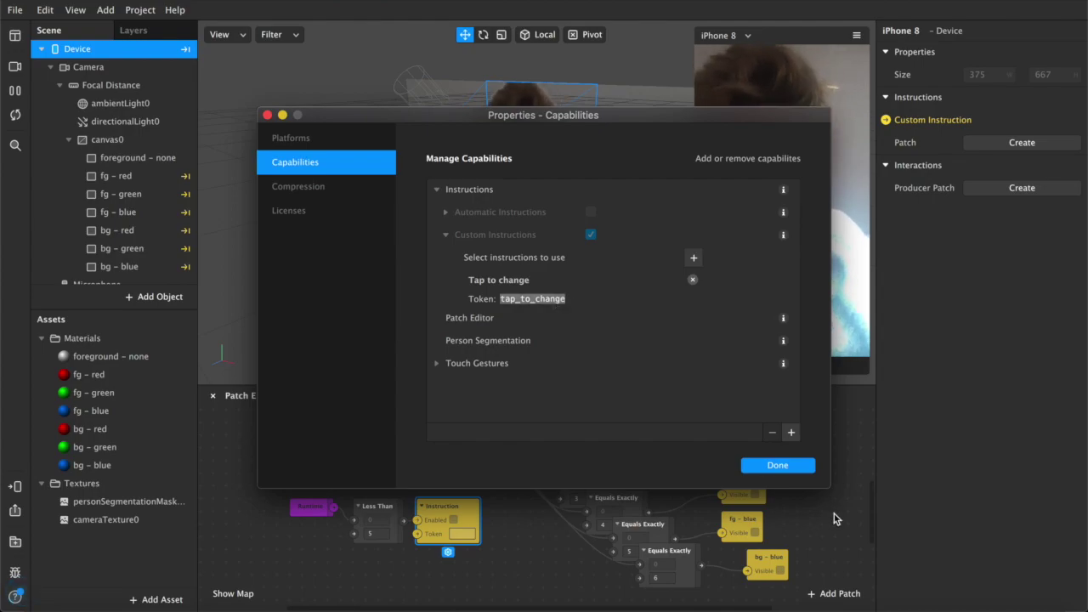
pyautogui.click(789, 467)
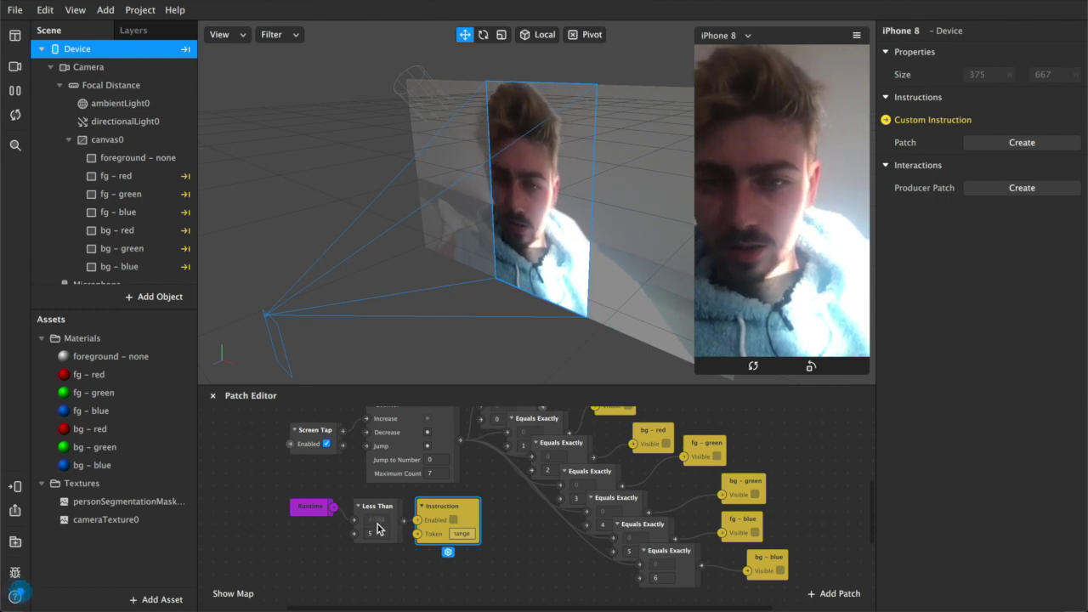
# - Restart the preview and tap it four times, cycling the colour layers to green
pyautogui.scroll(3, 382, 515)
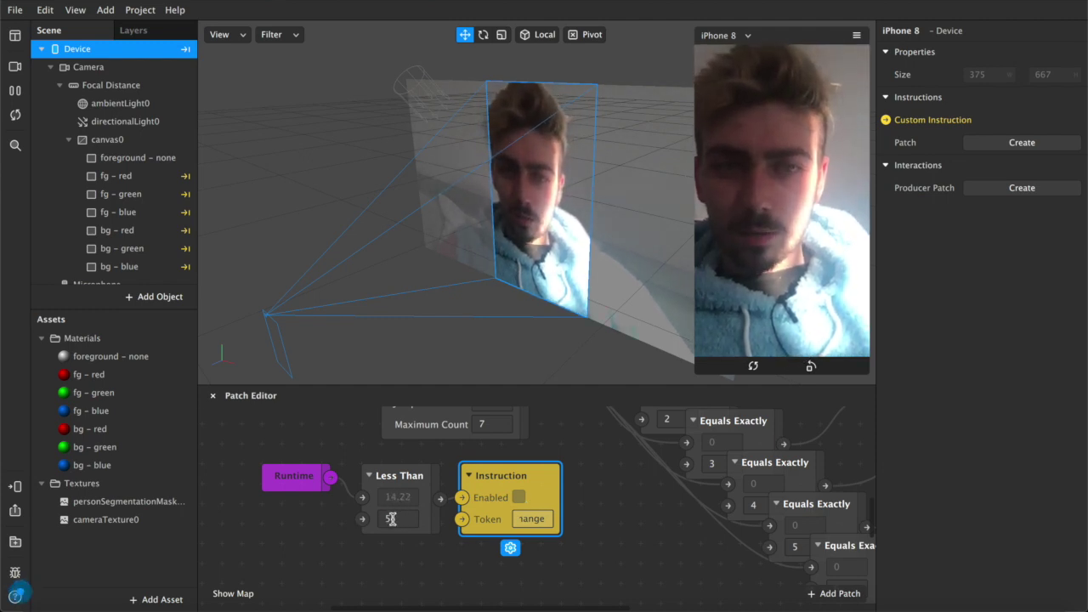
pyautogui.click(14, 116)
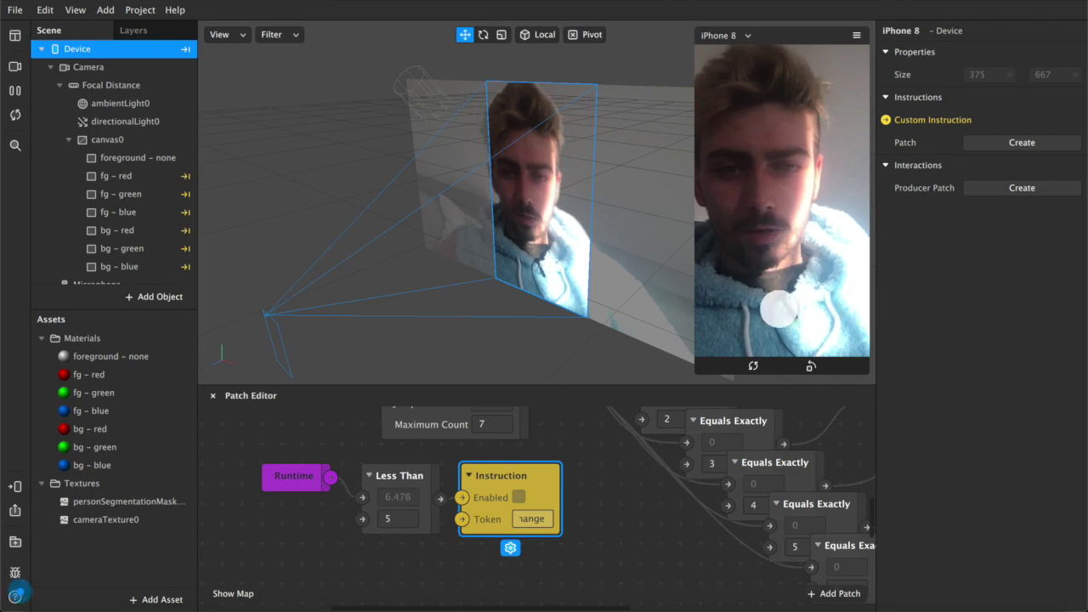
pyautogui.click(778, 302)
pyautogui.click(777, 297)
pyautogui.click(777, 296)
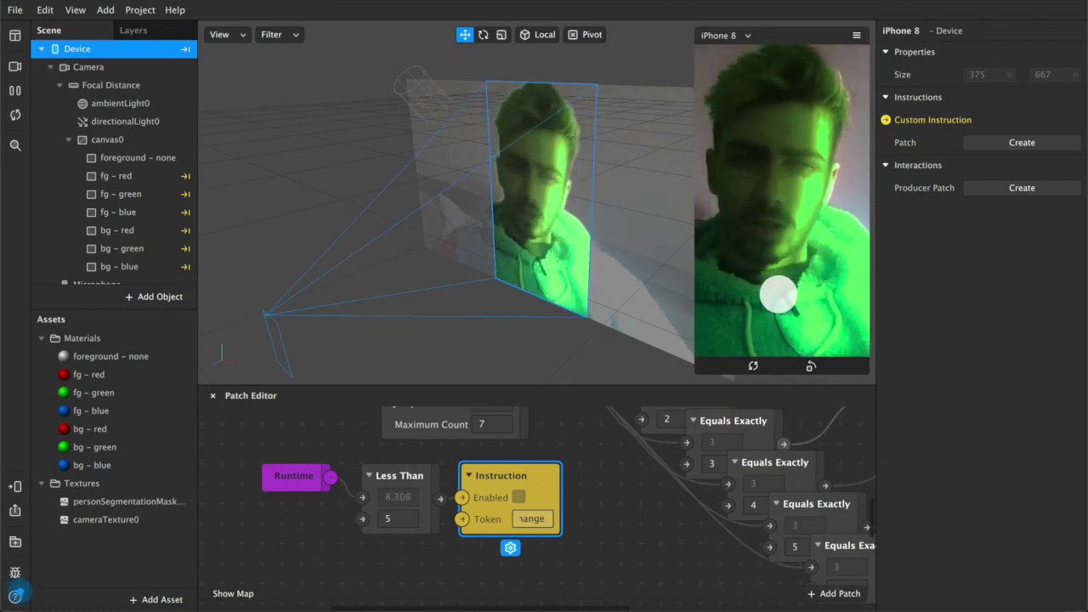
pyautogui.click(778, 295)
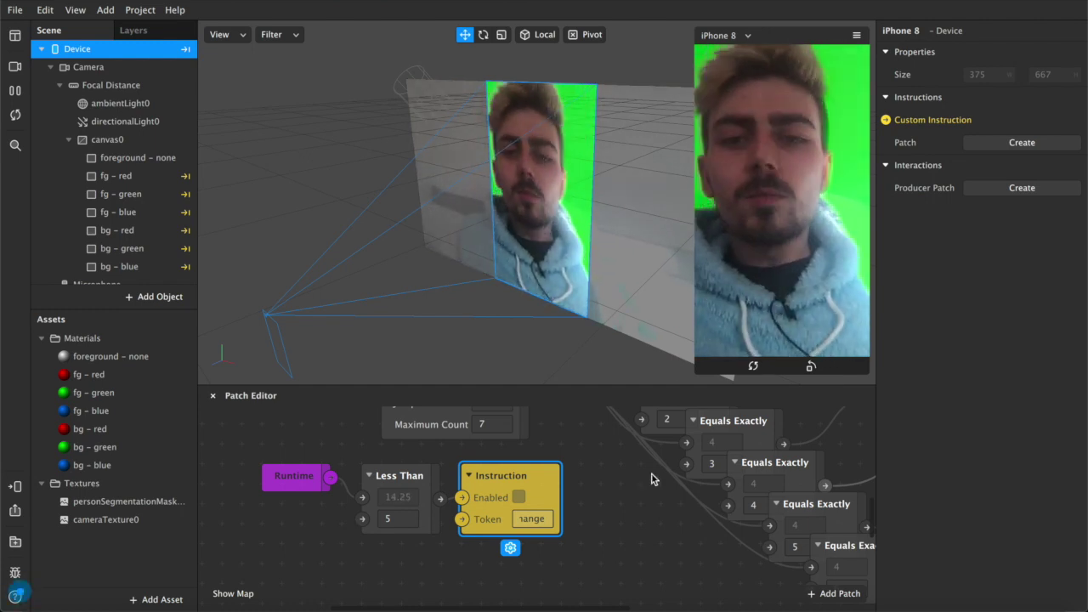
pyautogui.scroll(-1, 662, 508)
pyautogui.scroll(-6, 662, 508)
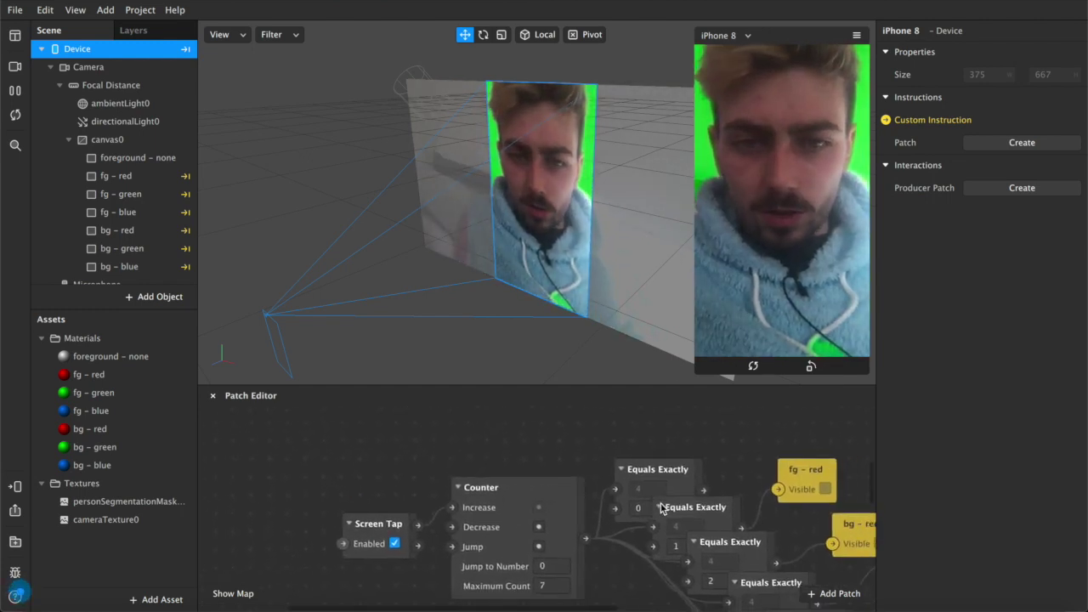
pyautogui.hscroll(5, 660, 502)
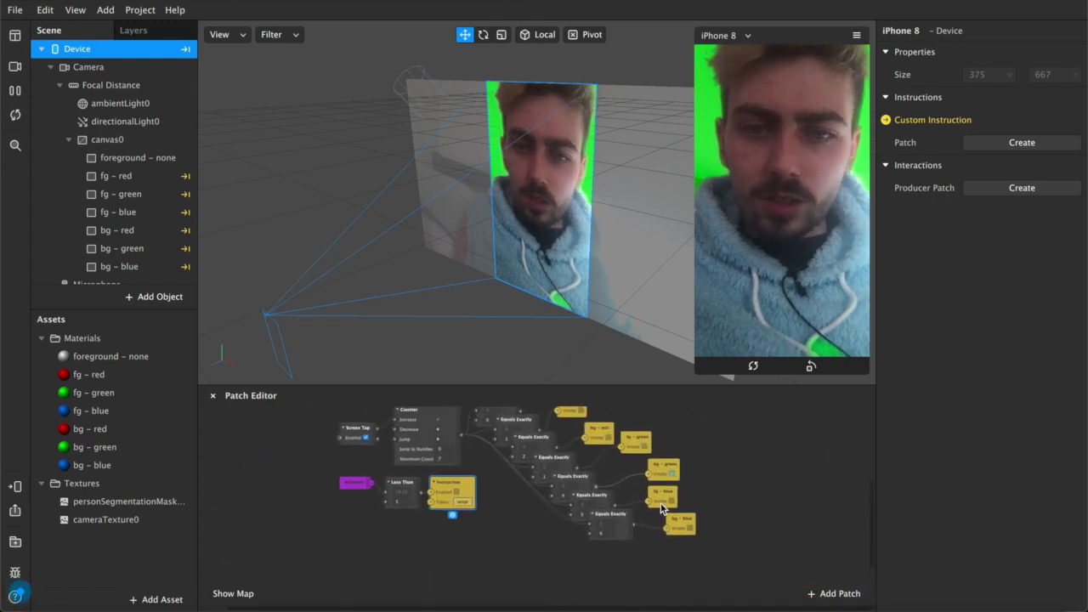